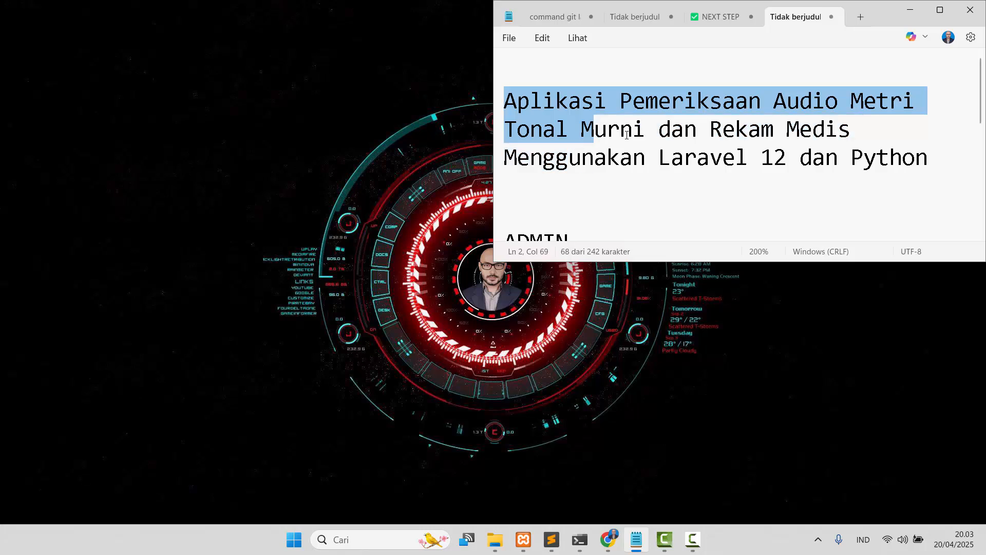
Bring up the XAMPP Control Panel and open two PowerShell terminals in the project folder beside the notes.
{"action": "scroll", "coordinate": [826, 173], "scroll_direction": "down", "scroll_amount": 3, "text": "ctrl"}
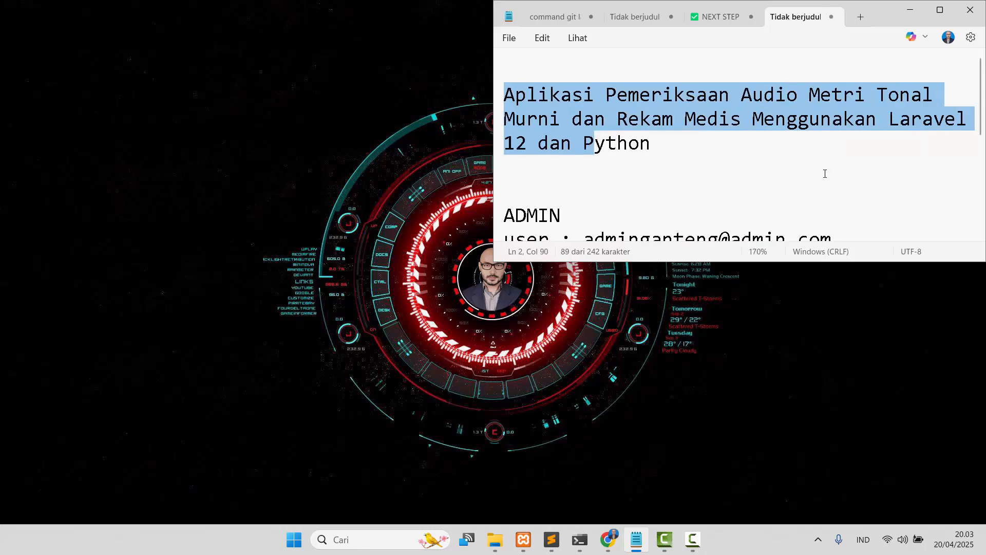
{"action": "scroll", "coordinate": [825, 174], "scroll_direction": "down", "scroll_amount": 5}
{"action": "left_click", "coordinate": [524, 538]}
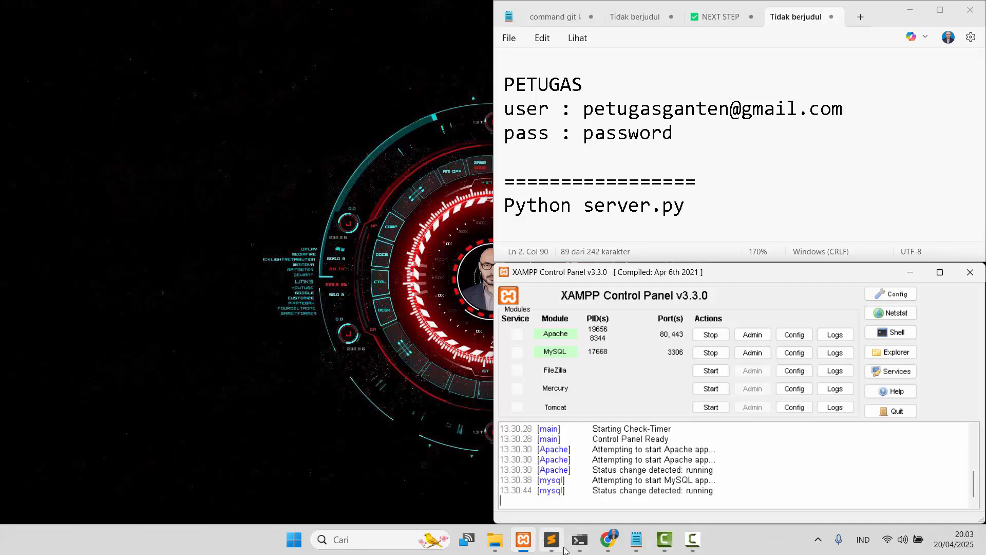
{"action": "left_click", "coordinate": [584, 529]}
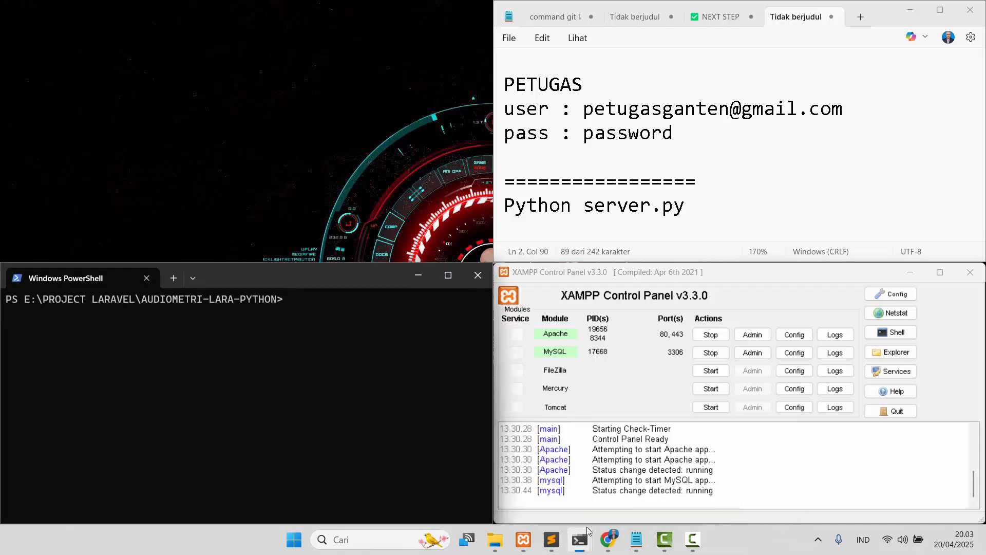
{"action": "left_click", "coordinate": [747, 472]}
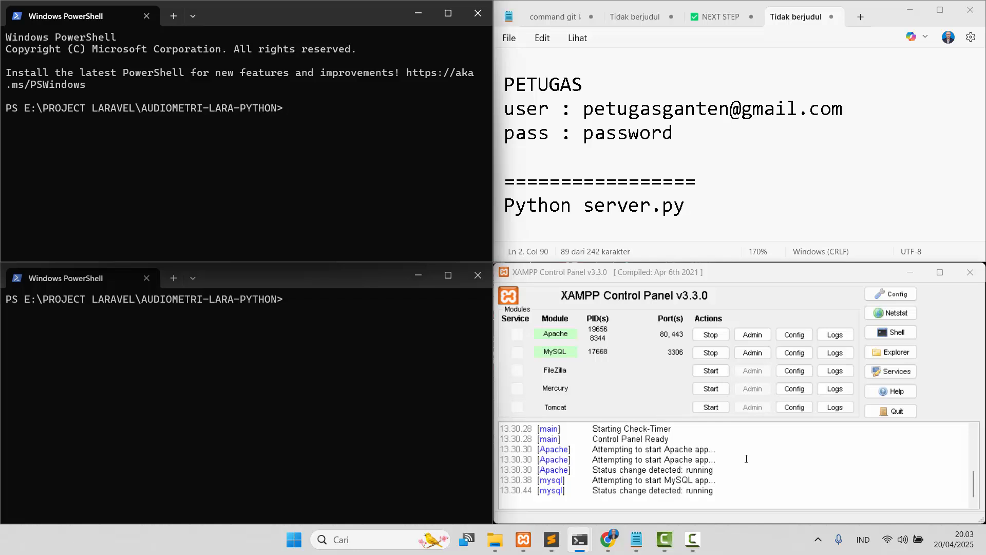
Check the PHP and Laravel versions with php -v and php artisan --version.
{"action": "left_click", "coordinate": [319, 344]}
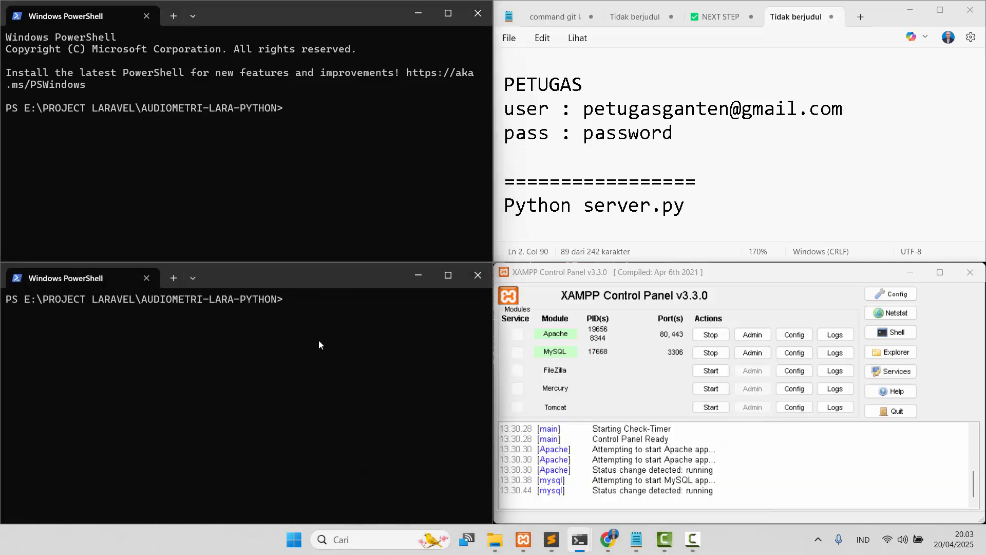
{"action": "type", "text": "php -v"}
{"action": "key", "text": "Return"}
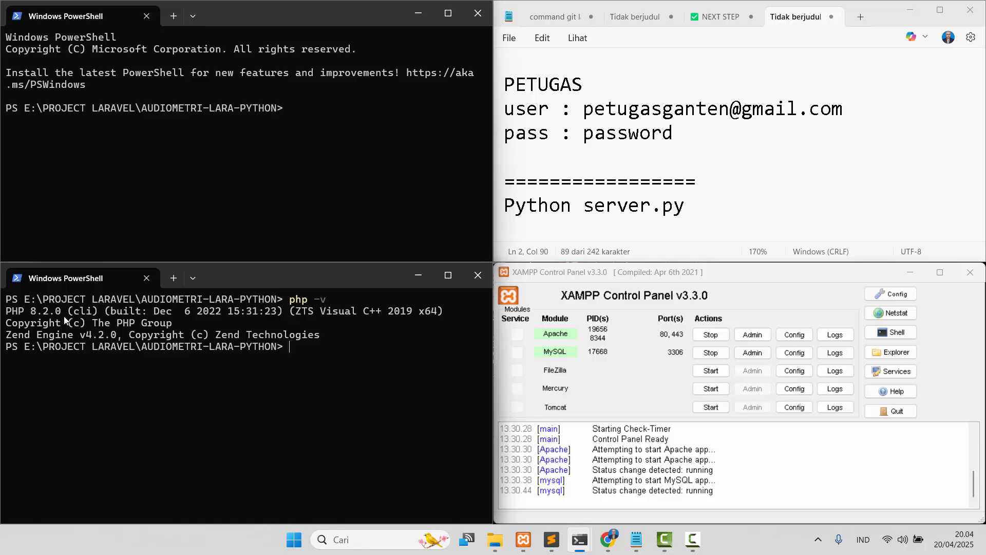
{"action": "type", "text": "php artisan --version"}
{"action": "key", "text": "Return"}
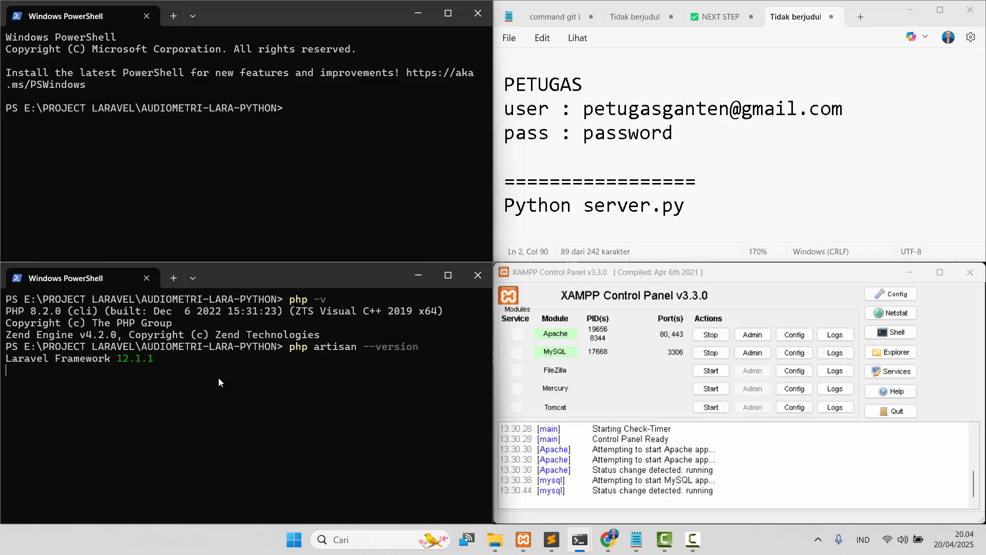
Start the Laravel development server with php artisan serve.
{"action": "left_click_drag", "start_coordinate": [164, 360], "coordinate": [114, 365]}
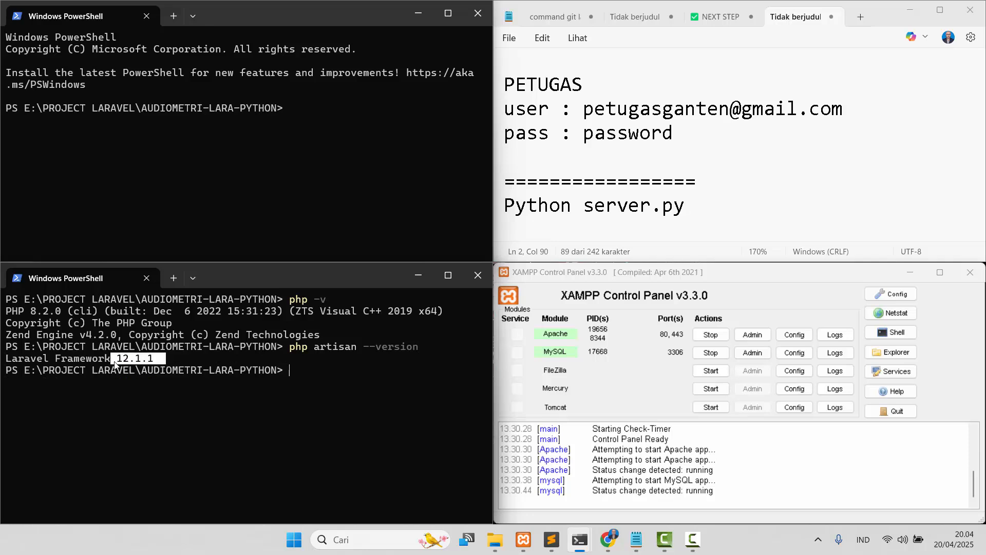
{"action": "left_click", "coordinate": [312, 387]}
{"action": "type", "text": "php artisan serve"}
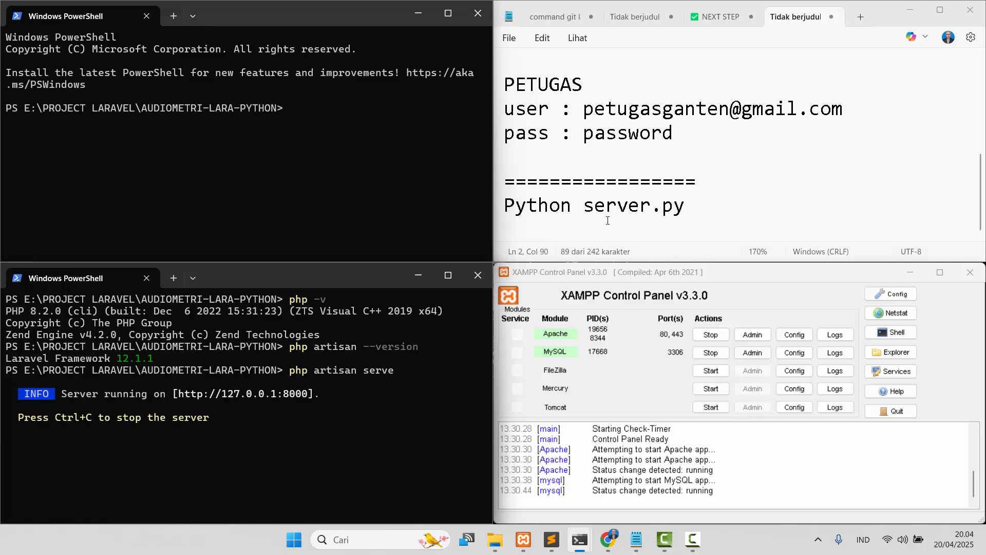
Copy the Python server.py command from the notes and run it in the other terminal.
{"action": "left_click_drag", "start_coordinate": [708, 211], "coordinate": [505, 218]}
{"action": "left_click", "coordinate": [316, 159]}
{"action": "type", "text": "Python server.py"}
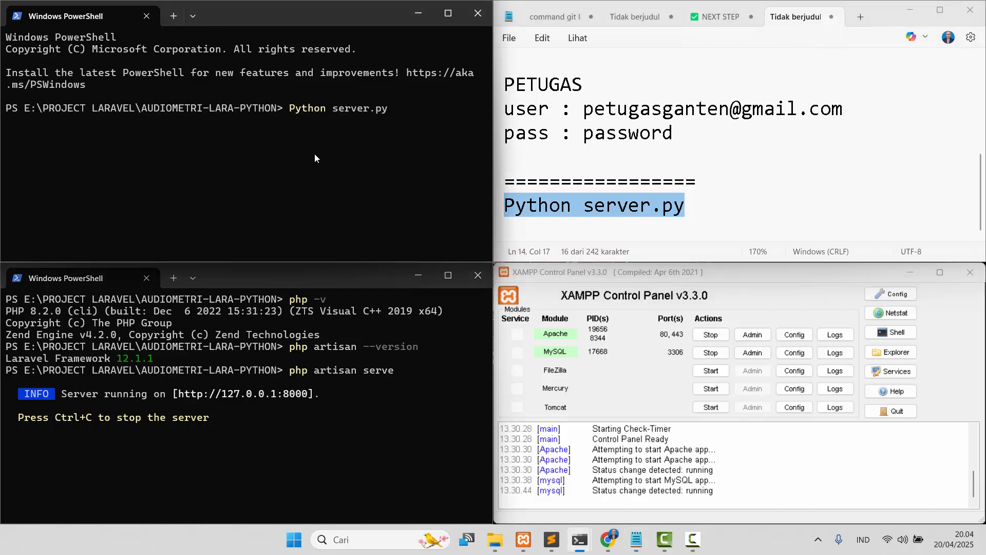
{"action": "key", "text": "Return"}
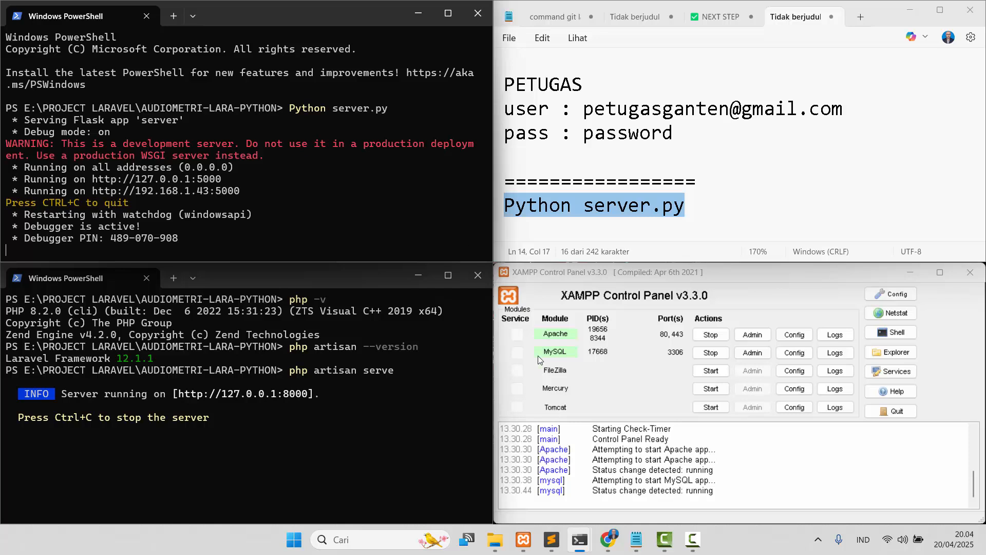
Open the app at 127.0.0.1:8000 in Chrome.
{"action": "mouse_move", "coordinate": [612, 543]}
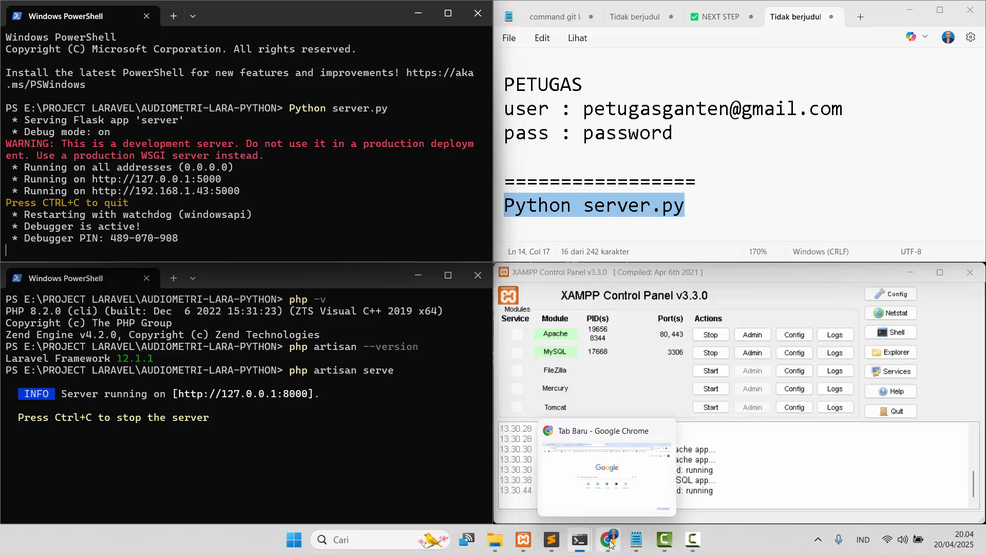
{"action": "left_click", "coordinate": [610, 544]}
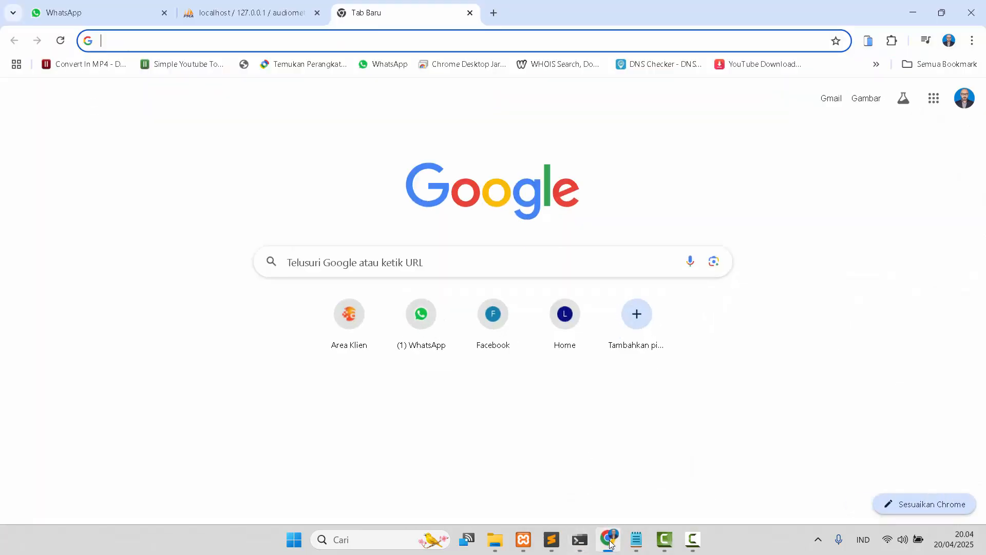
{"action": "type", "text": "1"}
{"action": "left_click", "coordinate": [267, 66]}
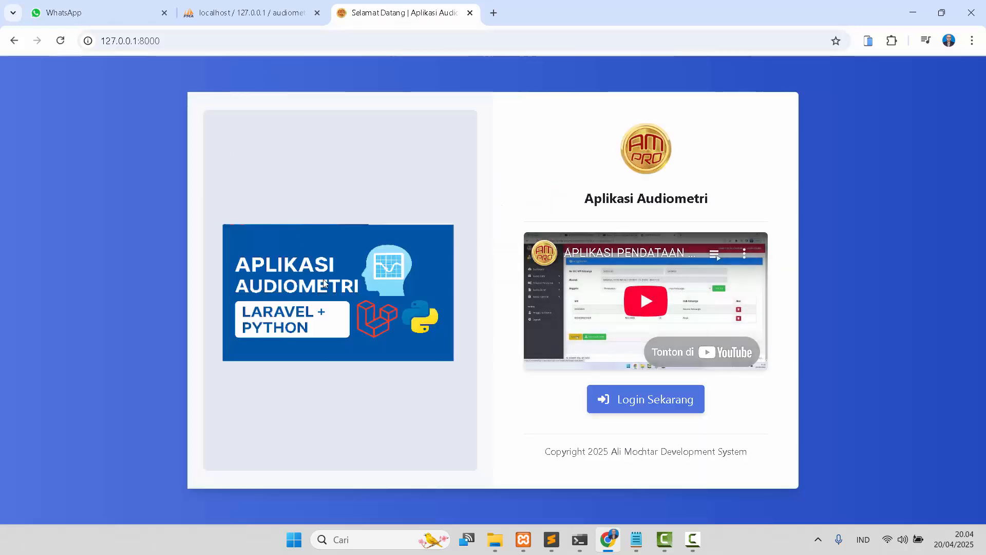
Go to the login page and paste the admin e-mail address copied from the notes.
{"action": "left_click", "coordinate": [637, 403]}
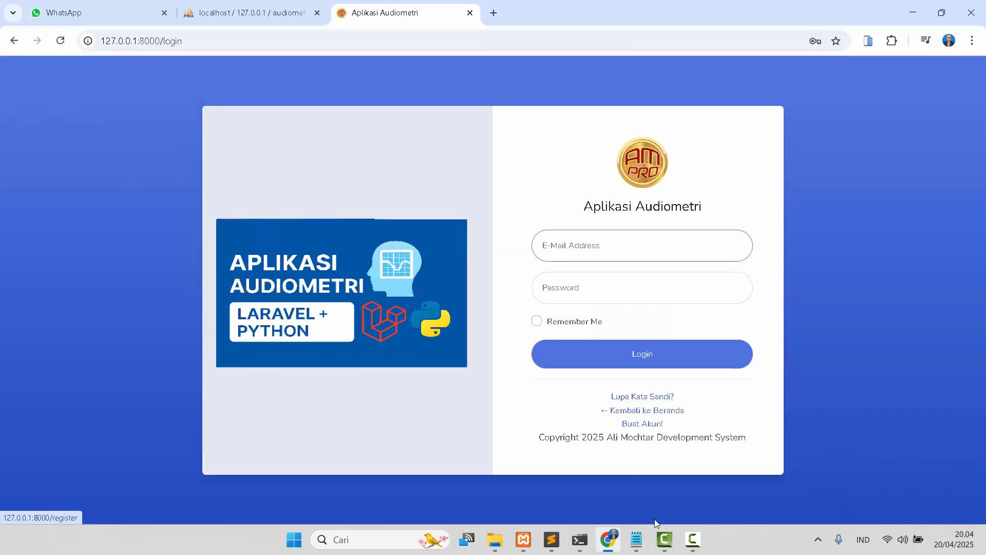
{"action": "left_click", "coordinate": [637, 539]}
{"action": "scroll", "coordinate": [691, 154], "scroll_direction": "up", "scroll_amount": 4}
{"action": "scroll", "coordinate": [692, 156], "scroll_direction": "down", "scroll_amount": 2}
{"action": "left_click_drag", "start_coordinate": [584, 78], "coordinate": [832, 77]}
{"action": "key", "text": "ctrl+c"}
{"action": "left_click", "coordinate": [399, 172]}
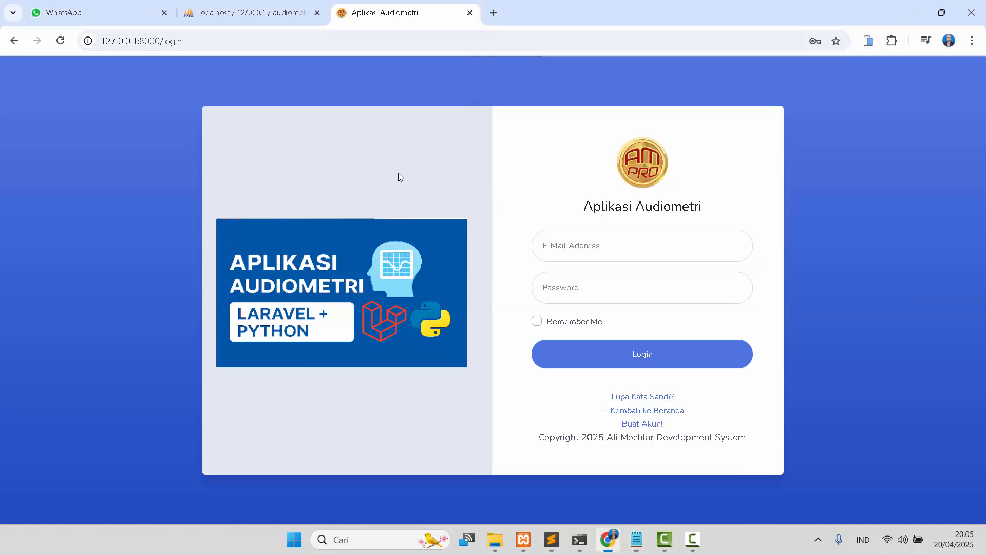
{"action": "left_click", "coordinate": [558, 246]}
{"action": "key", "text": "ctrl+v"}
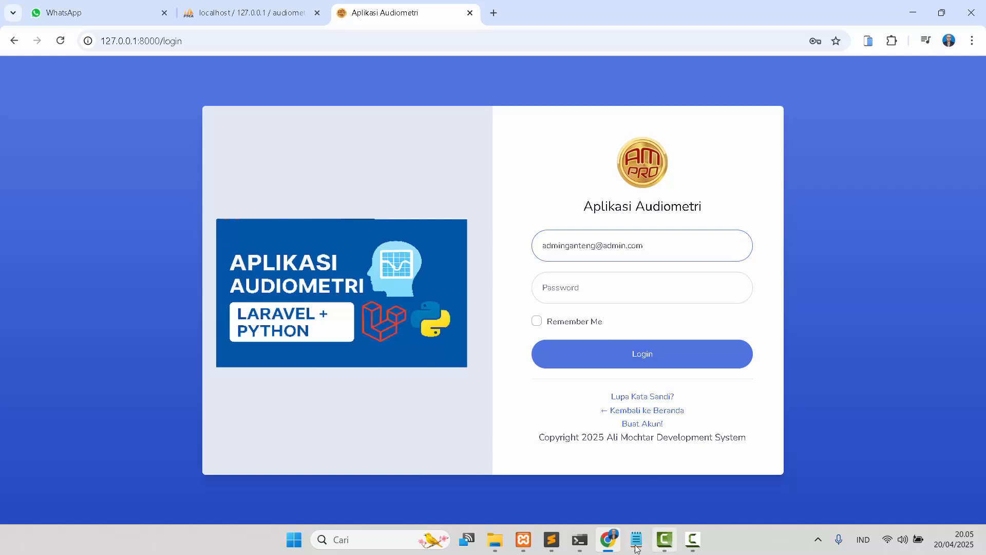
Copy the admin password from the notes, paste it into the Password field and log in.
{"action": "key", "text": "alt+Tab"}
{"action": "double_click", "coordinate": [639, 102]}
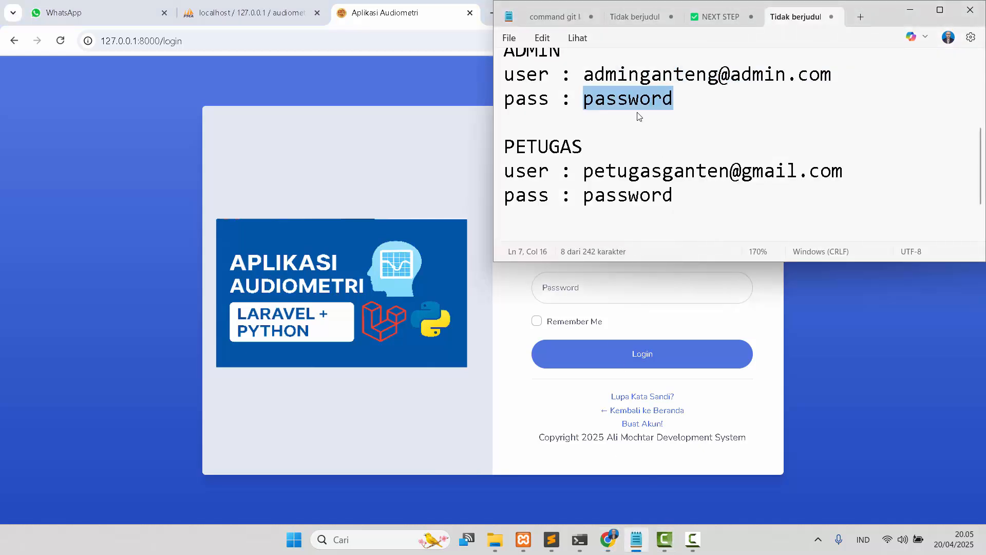
{"action": "left_click", "coordinate": [460, 197]}
{"action": "left_click", "coordinate": [562, 290]}
{"action": "key", "text": "ctrl+v"}
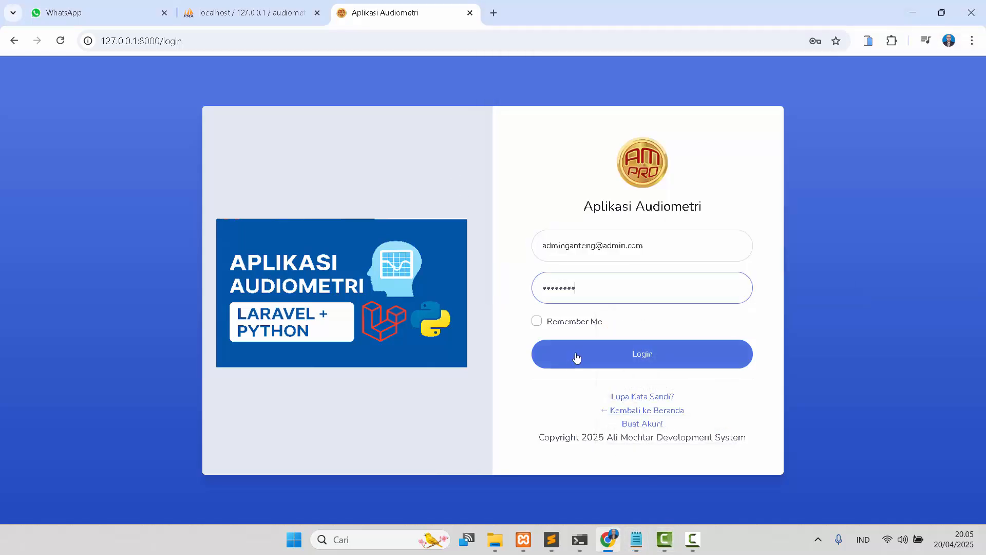
{"action": "left_click", "coordinate": [574, 356]}
{"action": "left_click", "coordinate": [575, 356]}
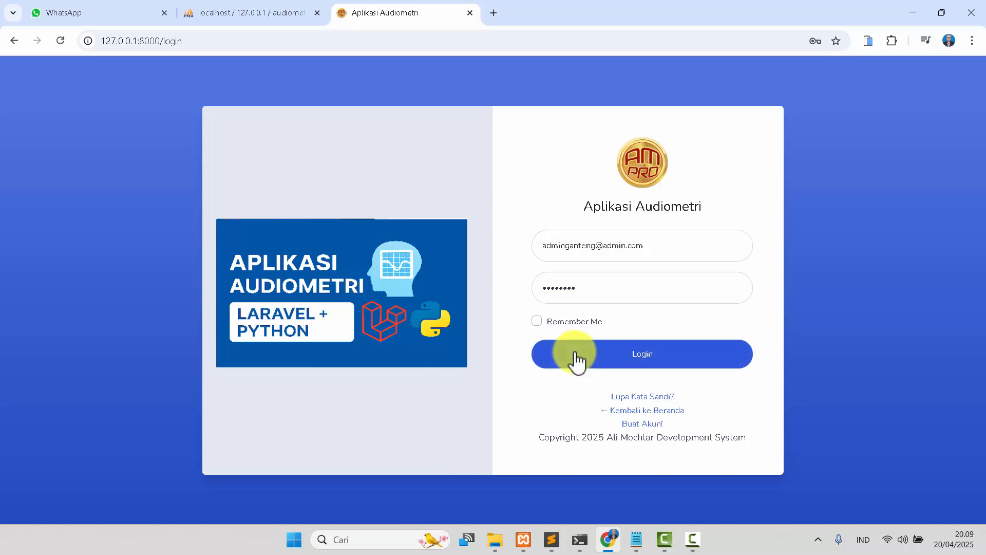
{"action": "left_click", "coordinate": [575, 356]}
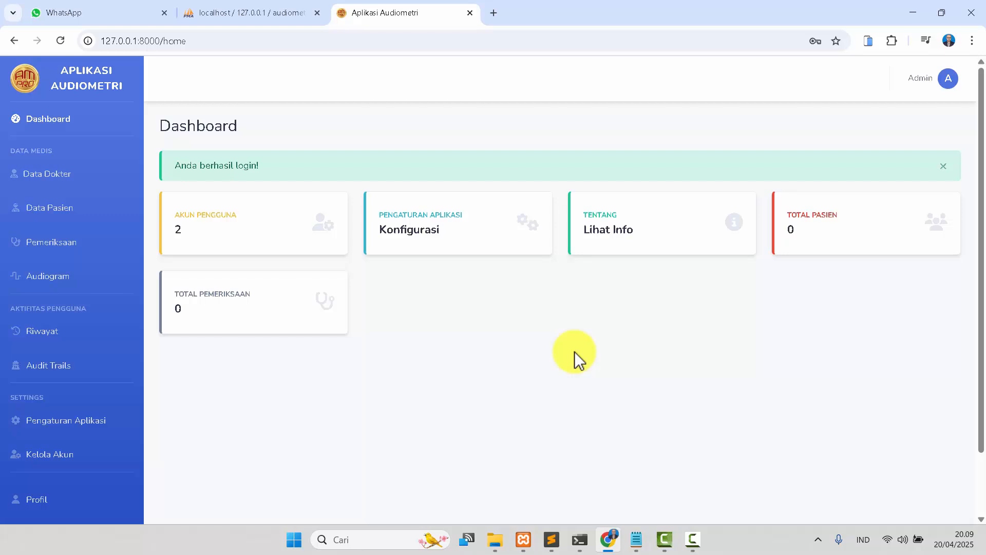
Open the admin profile page from the account menu and return to the dashboard.
{"action": "left_click", "coordinate": [945, 78]}
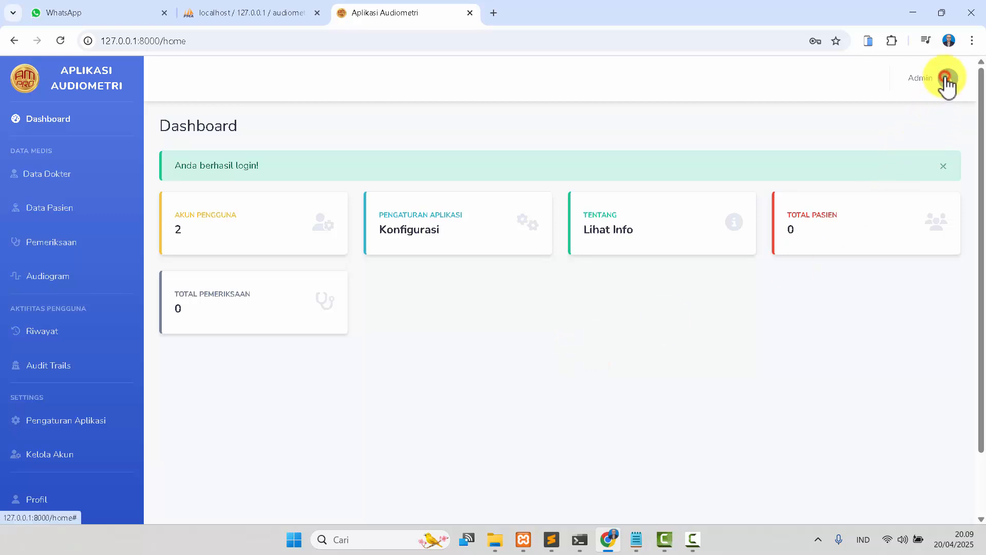
{"action": "left_click", "coordinate": [945, 78]}
{"action": "left_click", "coordinate": [925, 121]}
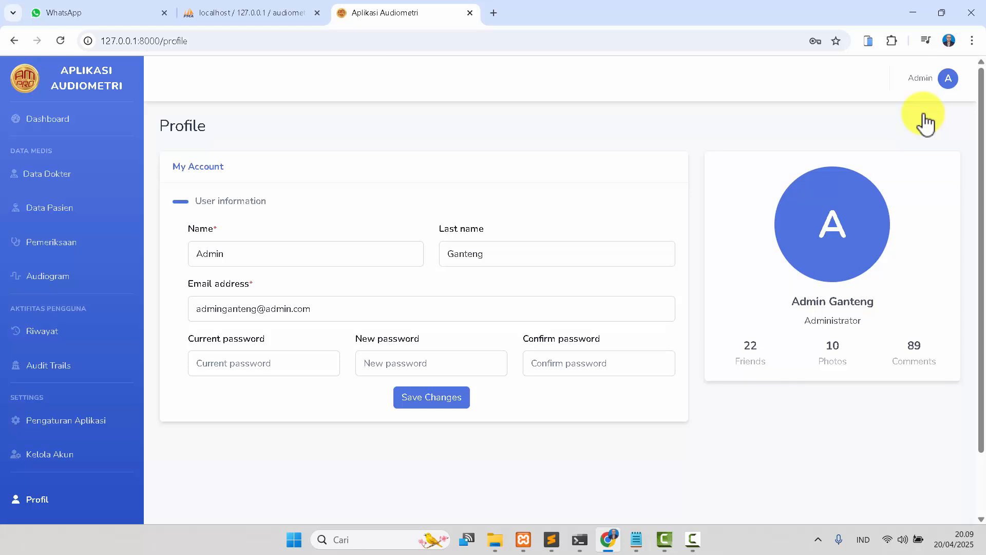
{"action": "left_click", "coordinate": [43, 118]}
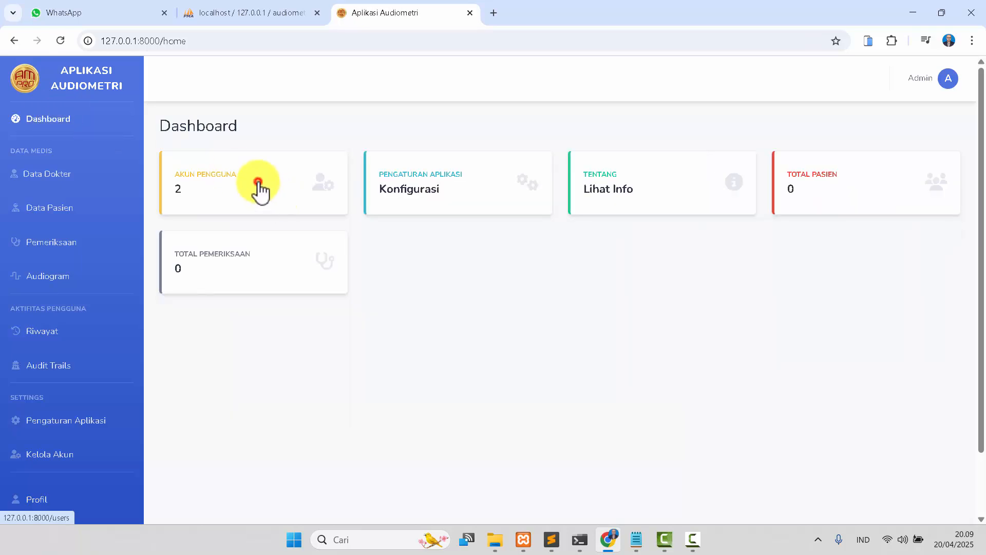
Open the user accounts list from the Akun Pengguna card and return to the dashboard.
{"action": "left_click", "coordinate": [259, 185]}
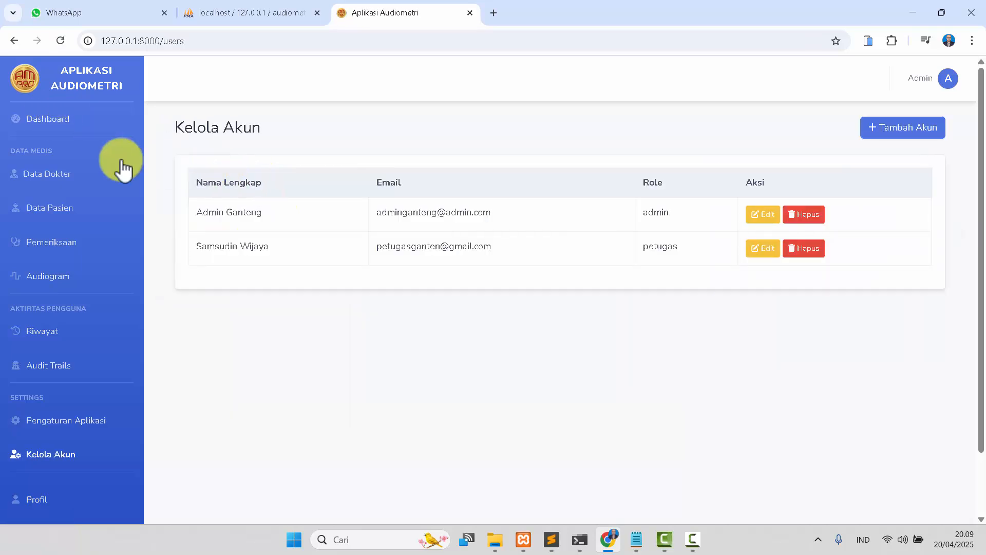
{"action": "left_click", "coordinate": [54, 122]}
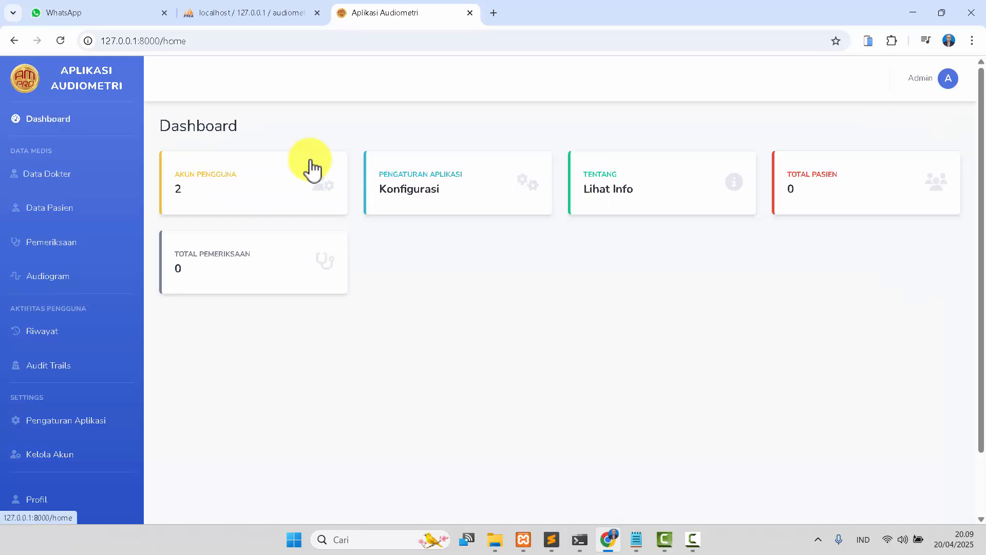
Open the application settings form from the Konfigurasi card, look through it and return to the dashboard.
{"action": "left_click", "coordinate": [408, 183]}
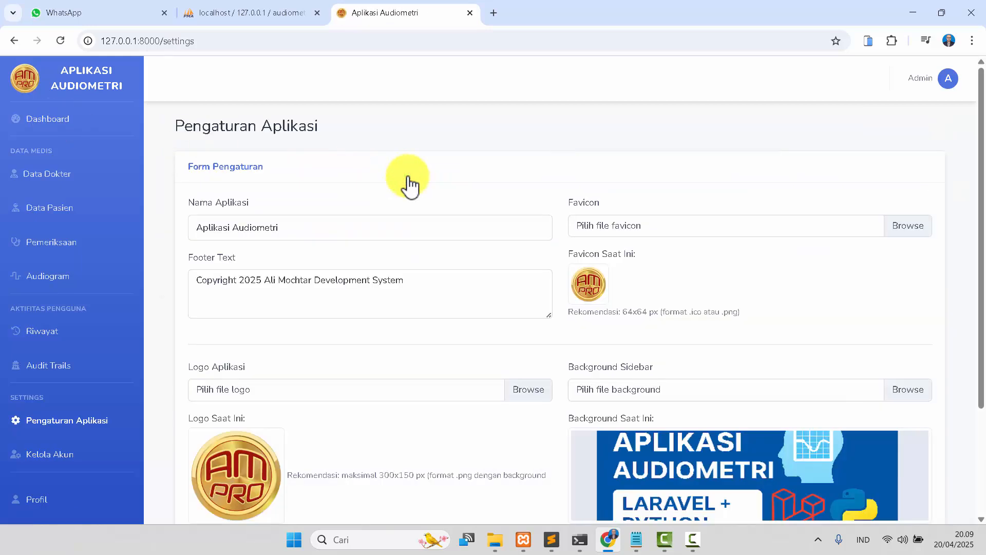
{"action": "scroll", "coordinate": [345, 205], "scroll_direction": "down", "scroll_amount": 3}
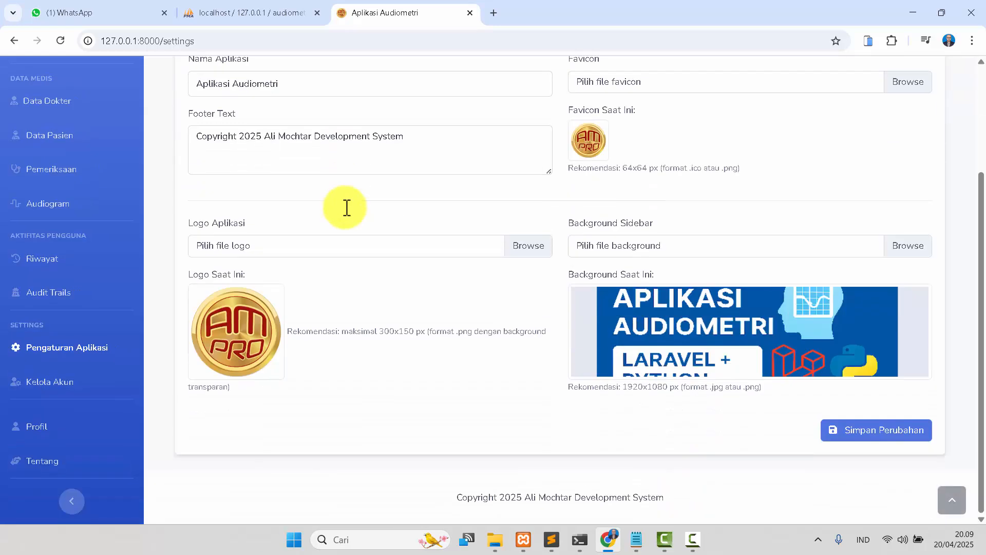
{"action": "scroll", "coordinate": [346, 205], "scroll_direction": "up", "scroll_amount": 3}
{"action": "left_click", "coordinate": [50, 121]}
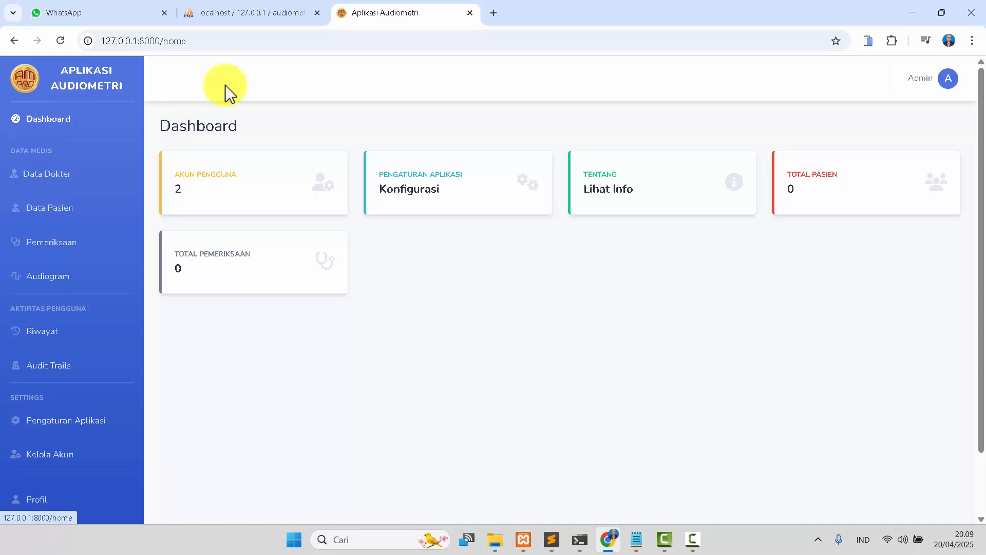
{"action": "left_click", "coordinate": [455, 191]}
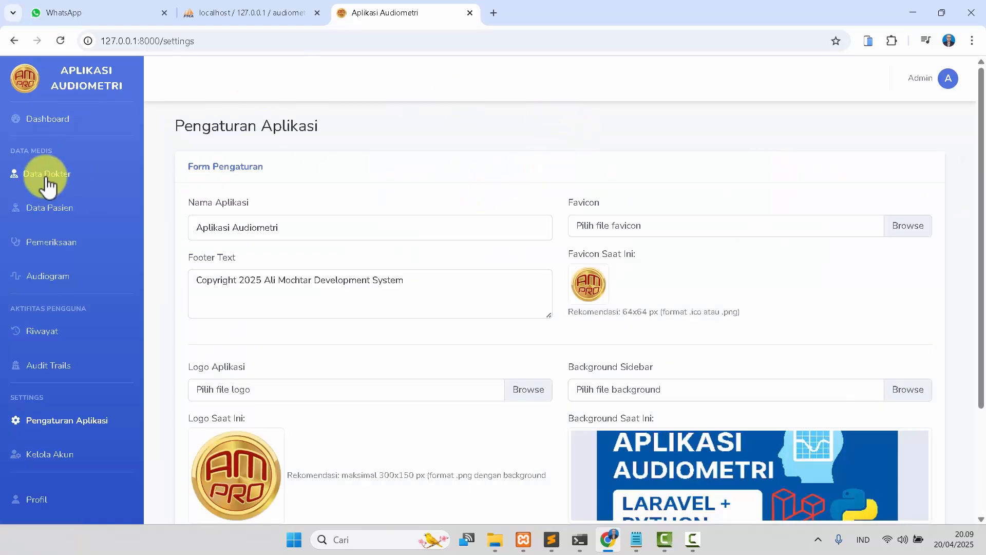
{"action": "left_click", "coordinate": [45, 117]}
Open the About page from the Lihat Info card, read through it and return to the dashboard.
{"action": "left_click", "coordinate": [618, 206]}
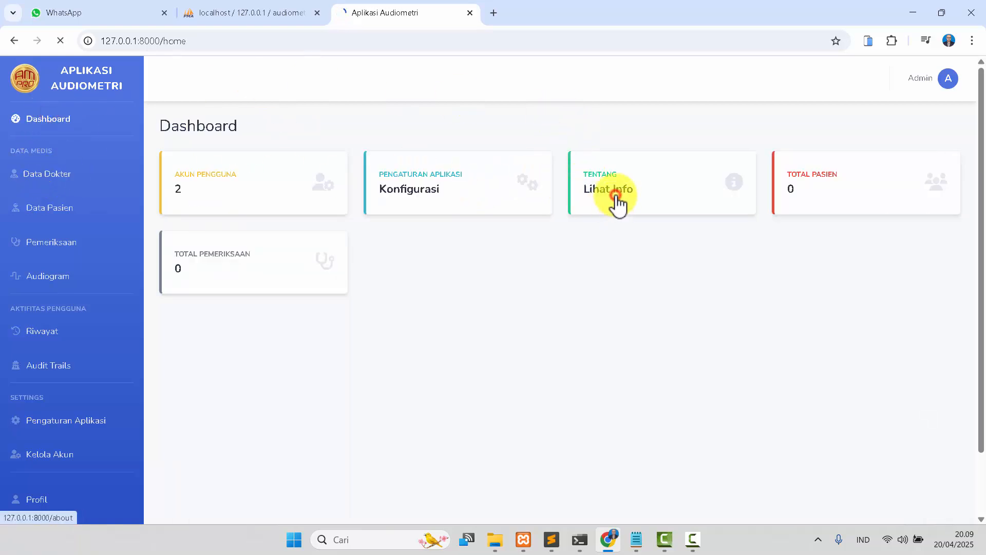
{"action": "scroll", "coordinate": [597, 246], "scroll_direction": "down", "scroll_amount": 5}
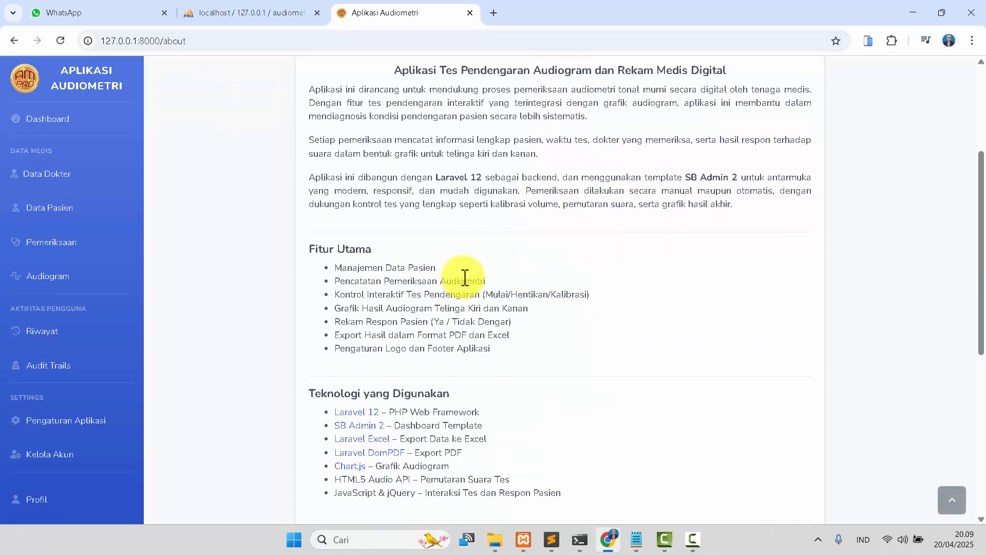
{"action": "scroll", "coordinate": [464, 278], "scroll_direction": "up", "scroll_amount": 3}
{"action": "scroll", "coordinate": [464, 277], "scroll_direction": "down", "scroll_amount": 1}
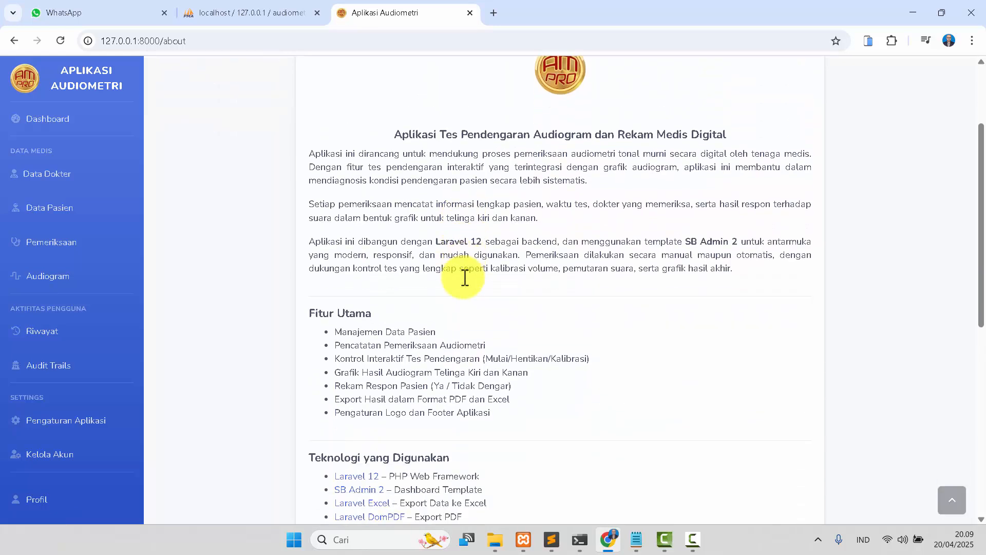
{"action": "scroll", "coordinate": [464, 277], "scroll_direction": "up", "scroll_amount": 3}
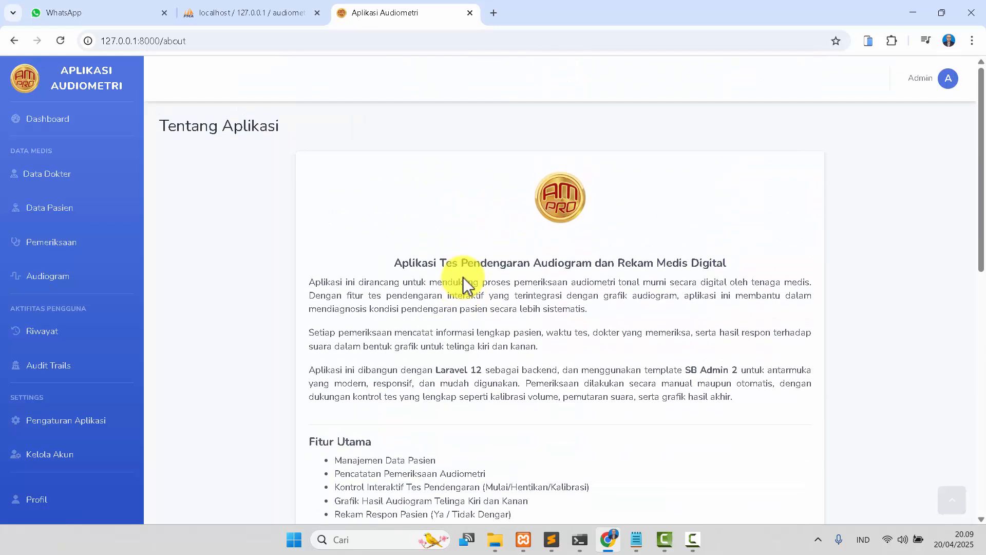
{"action": "left_click", "coordinate": [61, 126]}
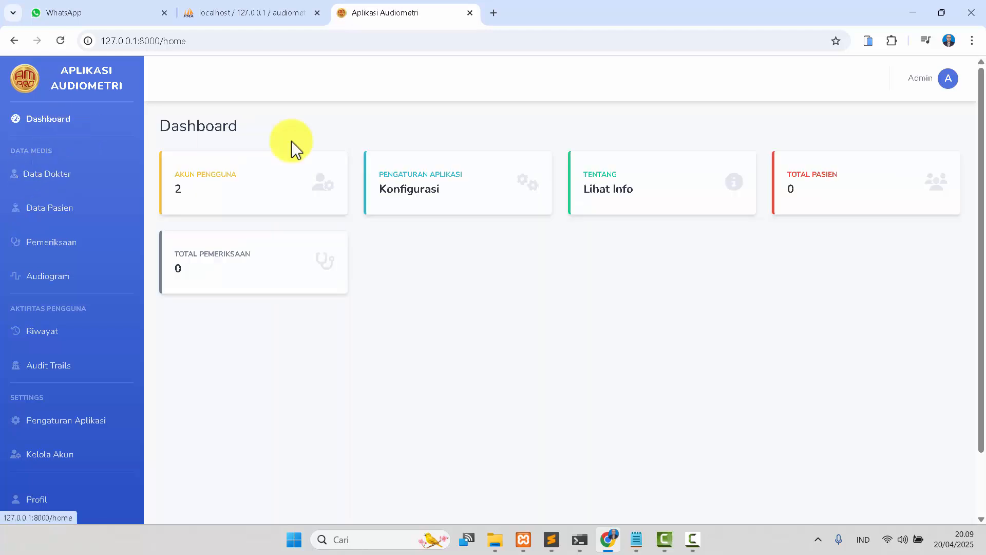
Open the patient list from the Total Pasien card and the examination list from the Total Pemeriksaan card, returning to the dashboard each time.
{"action": "left_click", "coordinate": [790, 186]}
{"action": "left_click", "coordinate": [59, 119]}
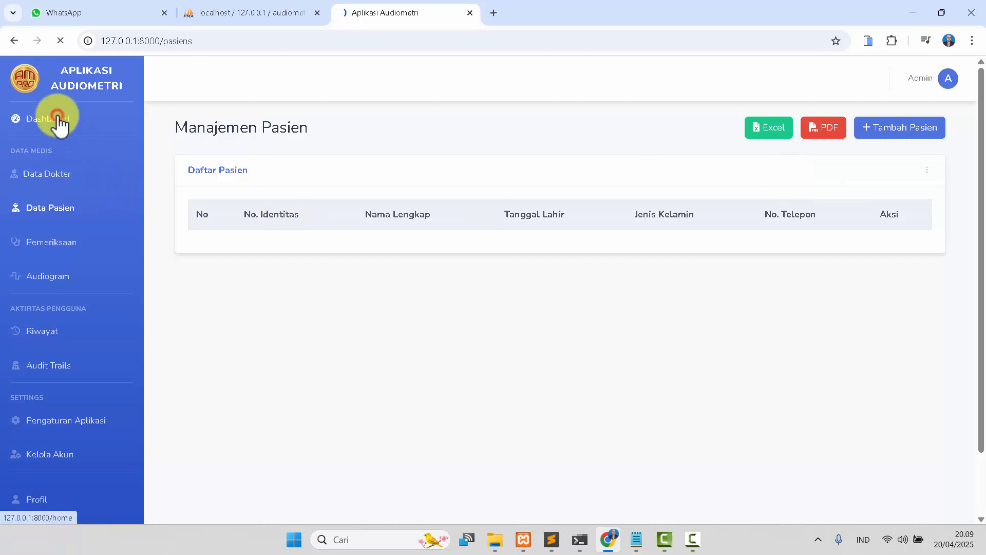
{"action": "left_click", "coordinate": [239, 261]}
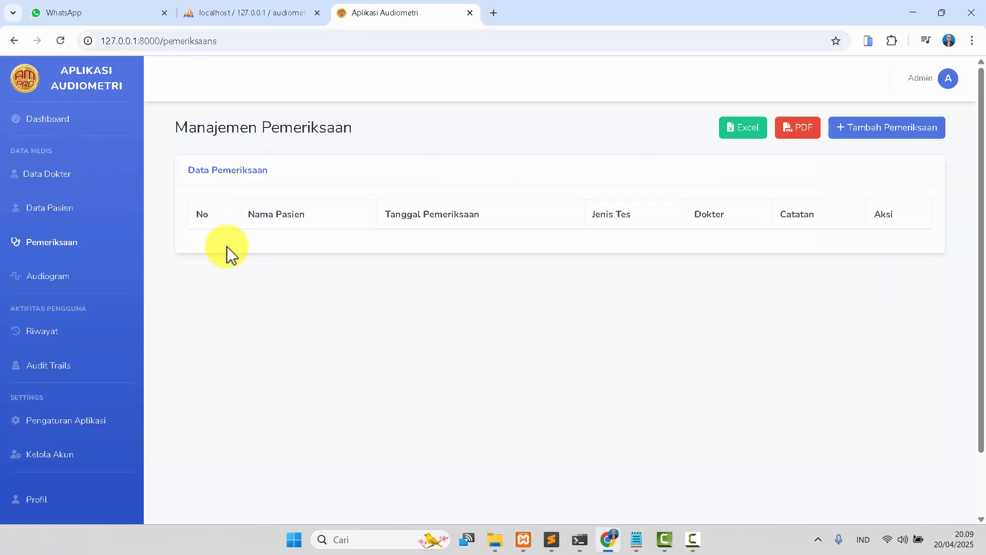
{"action": "left_click", "coordinate": [62, 122]}
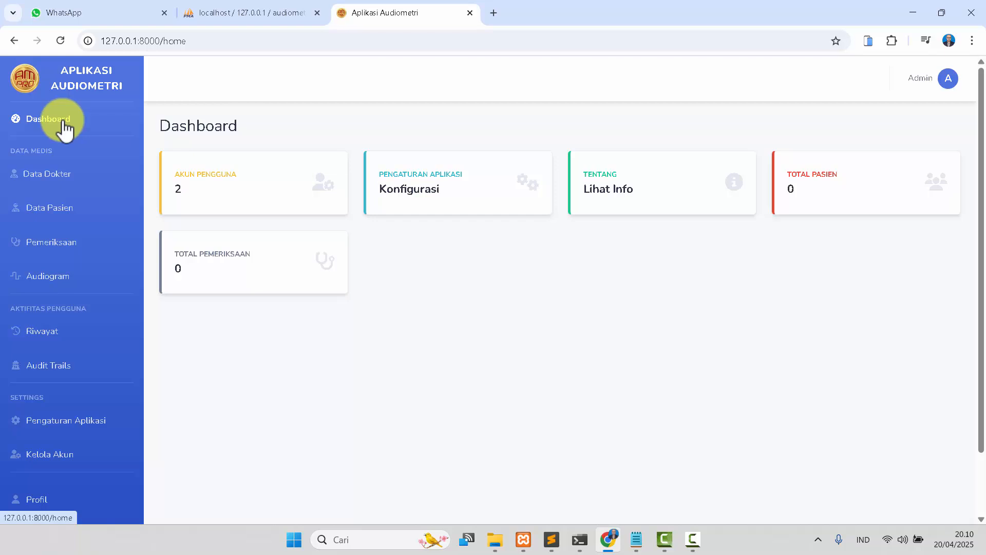
Open the doctor list and edit the second doctor's practice licence number by appending BA, then save.
{"action": "left_click", "coordinate": [48, 175]}
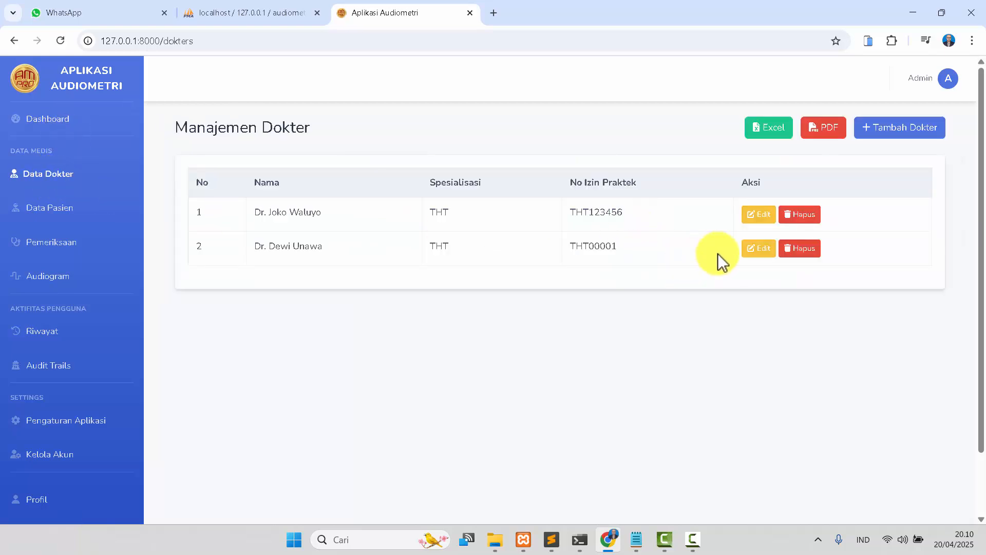
{"action": "left_click", "coordinate": [755, 249]}
{"action": "left_click", "coordinate": [287, 288]}
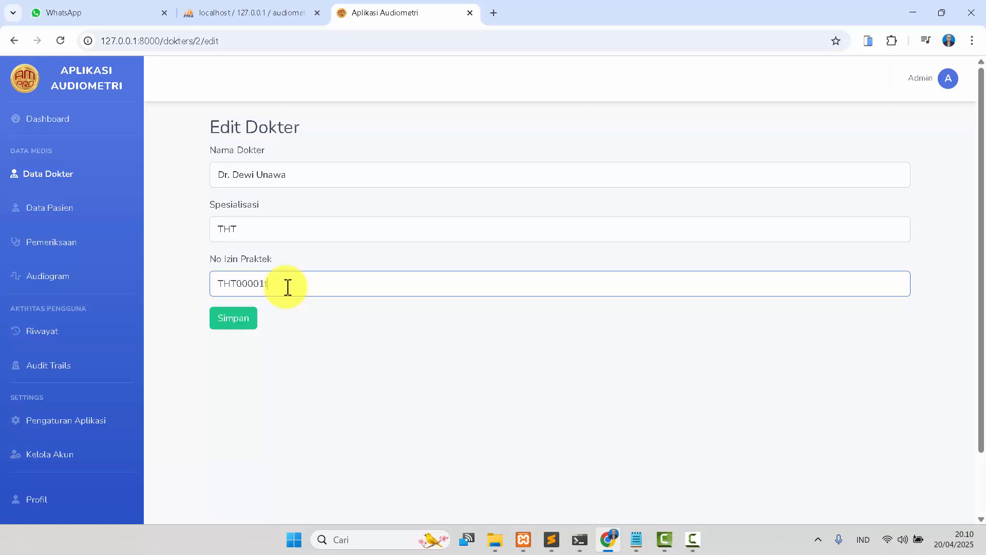
{"action": "type", "text": "BA"}
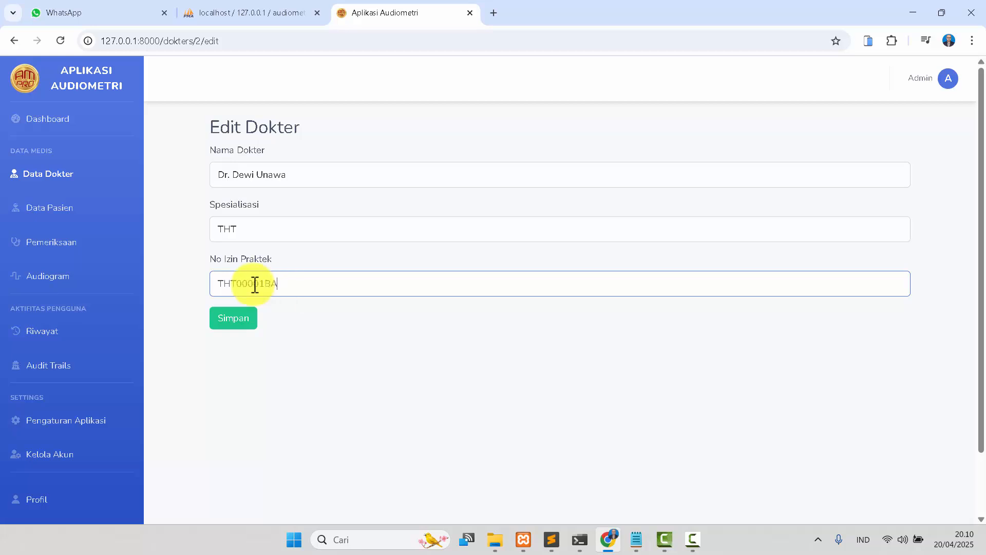
{"action": "left_click", "coordinate": [229, 327]}
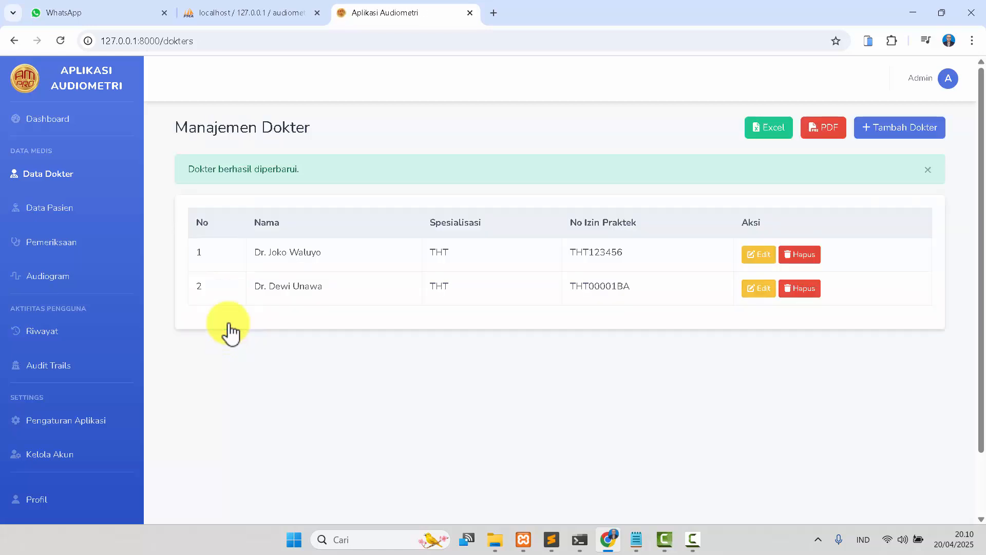
Add a new doctor with the doctor's full name, specialisation THT and a practice licence number, then save.
{"action": "left_click", "coordinate": [900, 135]}
{"action": "left_click", "coordinate": [308, 176]}
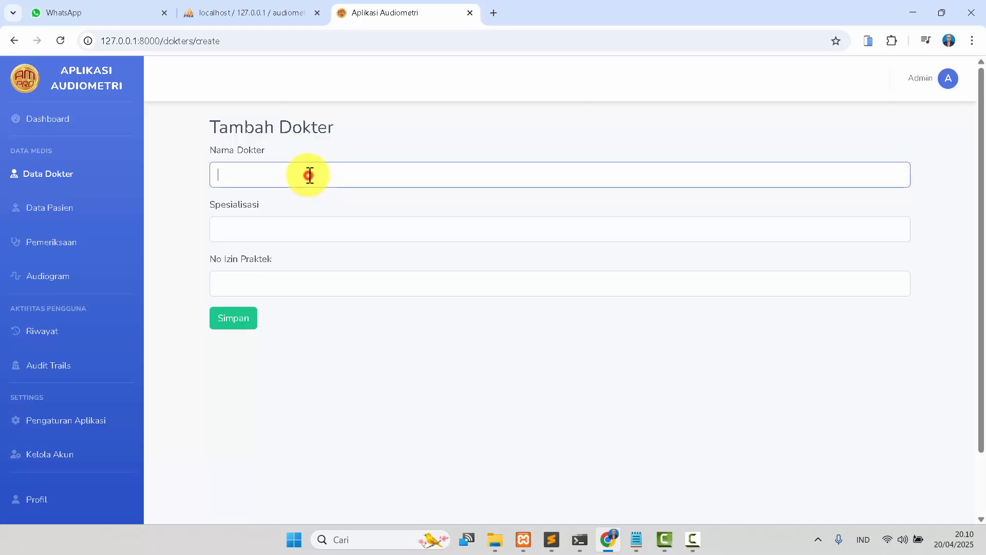
{"action": "left_click", "coordinate": [315, 230]}
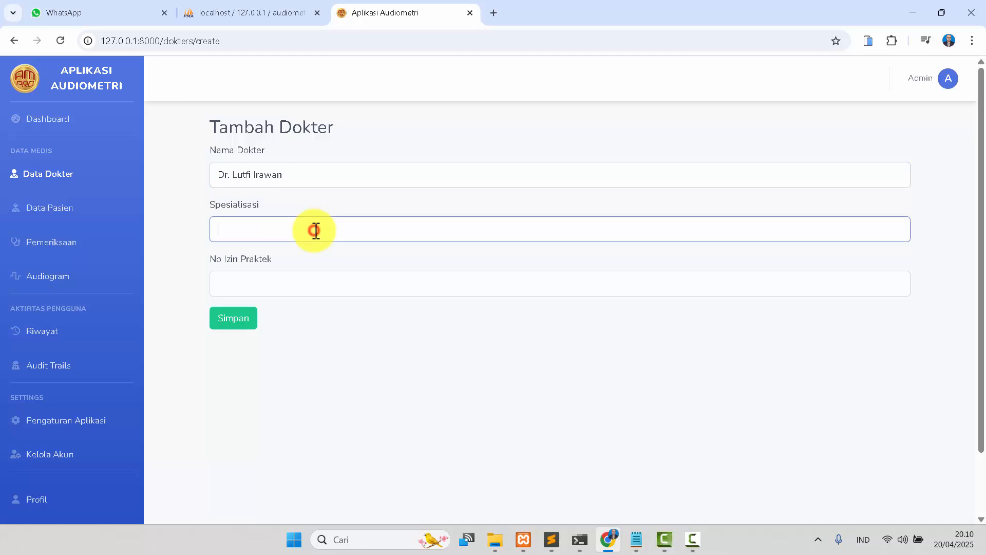
{"action": "type", "text": "THT"}
{"action": "left_click", "coordinate": [316, 292]}
{"action": "type", "text": "THT"}
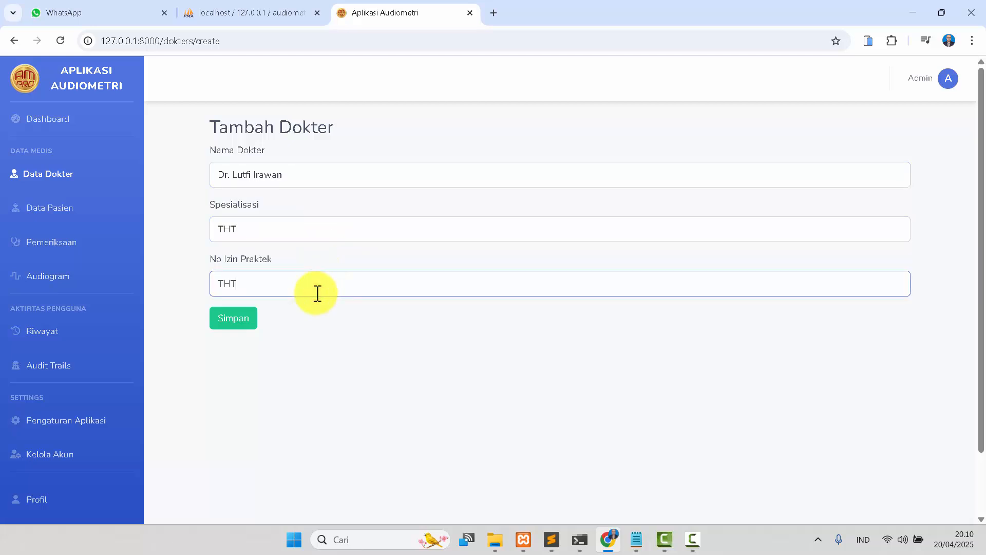
{"action": "type", "text": "887777888"}
{"action": "left_click", "coordinate": [240, 322]}
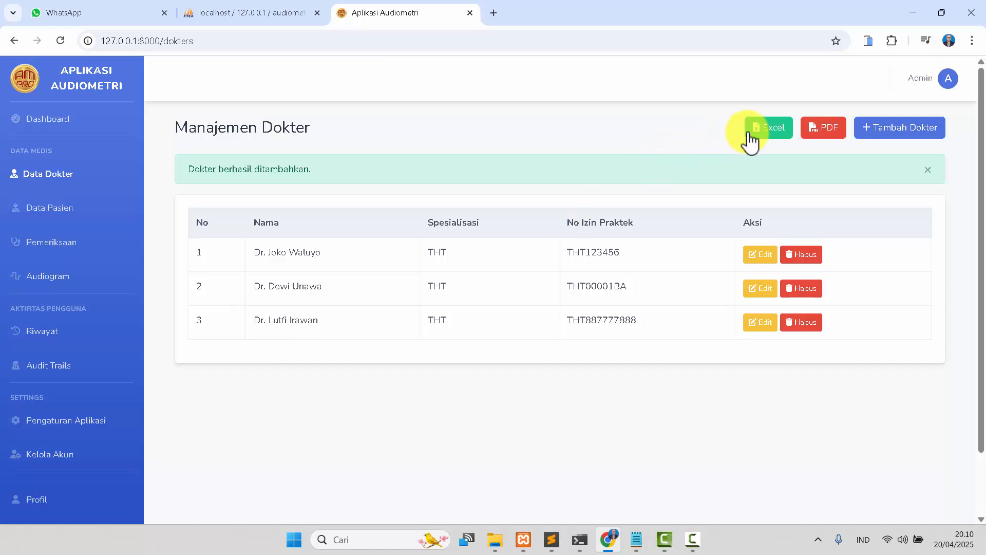
Export the doctor list to Excel and PDF, opening the downloaded Excel file to check it and closing it.
{"action": "left_click", "coordinate": [769, 130]}
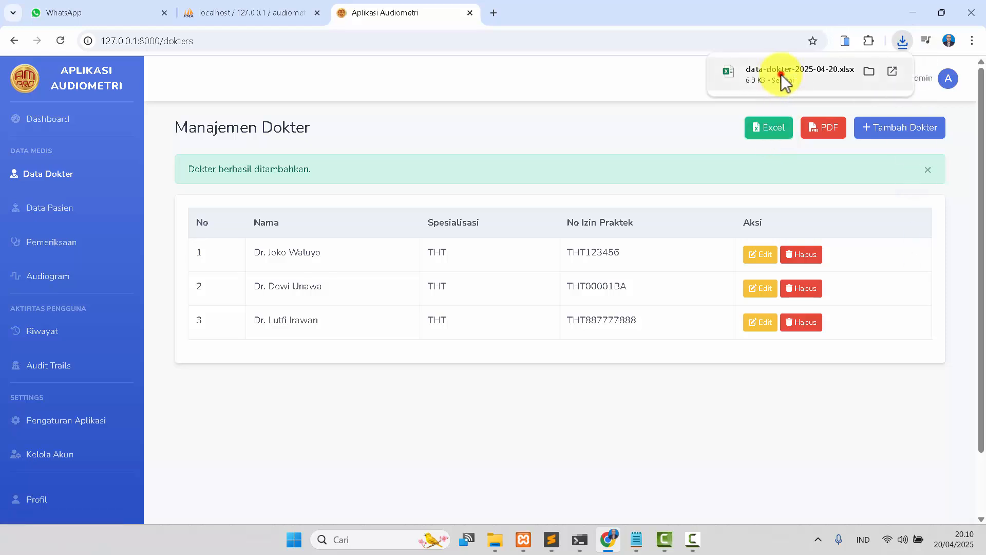
{"action": "left_click", "coordinate": [784, 78]}
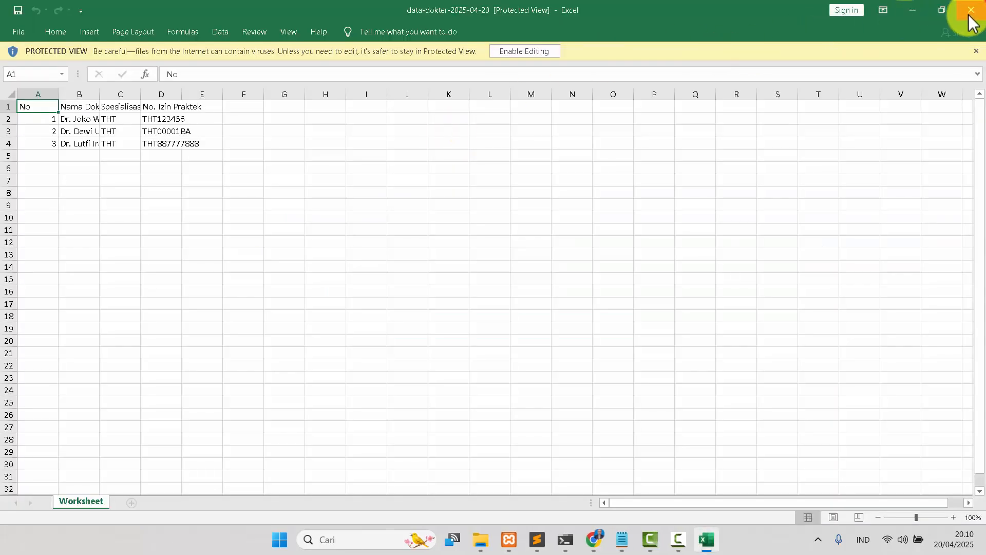
{"action": "left_click", "coordinate": [971, 9]}
{"action": "left_click", "coordinate": [821, 135]}
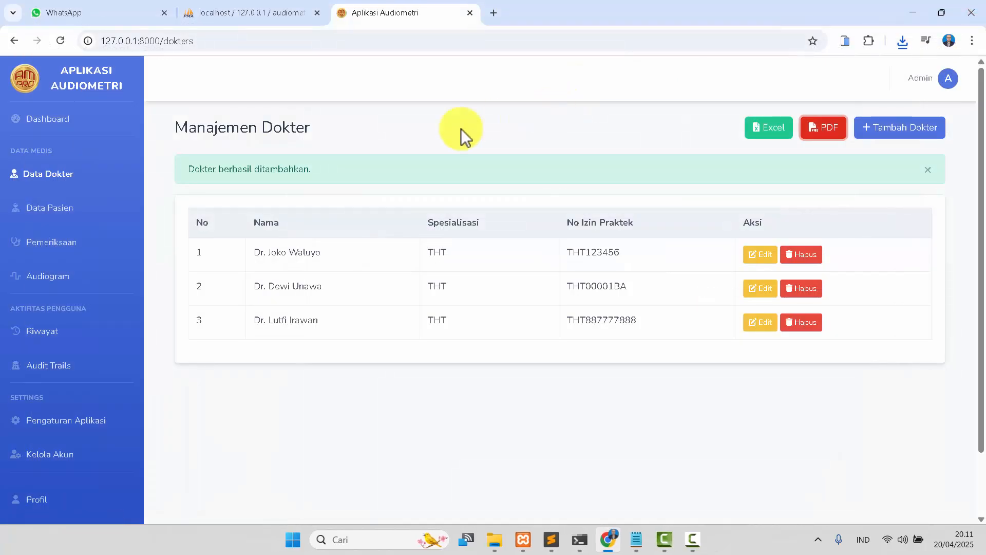
Open the add-patient form from the patient list and enter the patient's identity number and full name.
{"action": "left_click", "coordinate": [50, 208]}
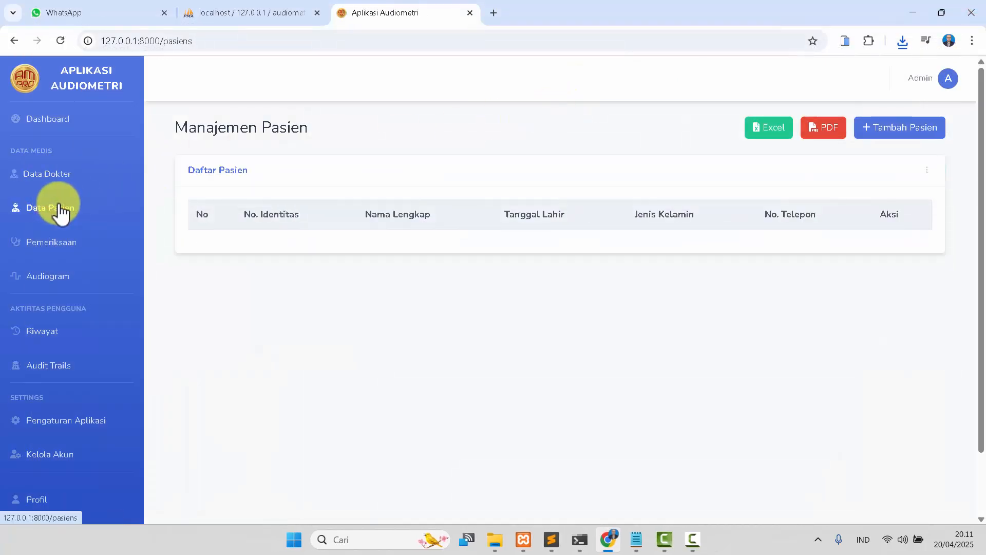
{"action": "left_click", "coordinate": [896, 144]}
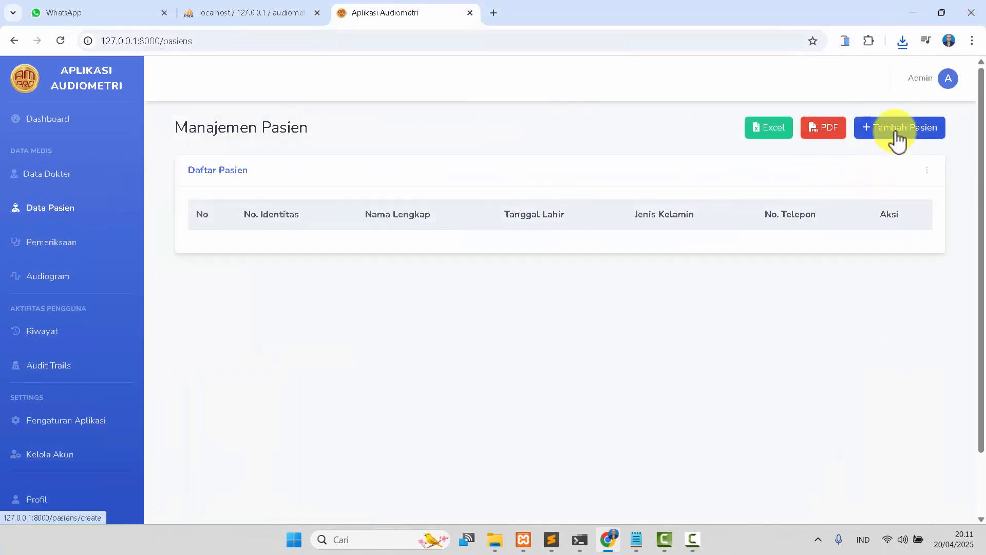
{"action": "left_click", "coordinate": [895, 134]}
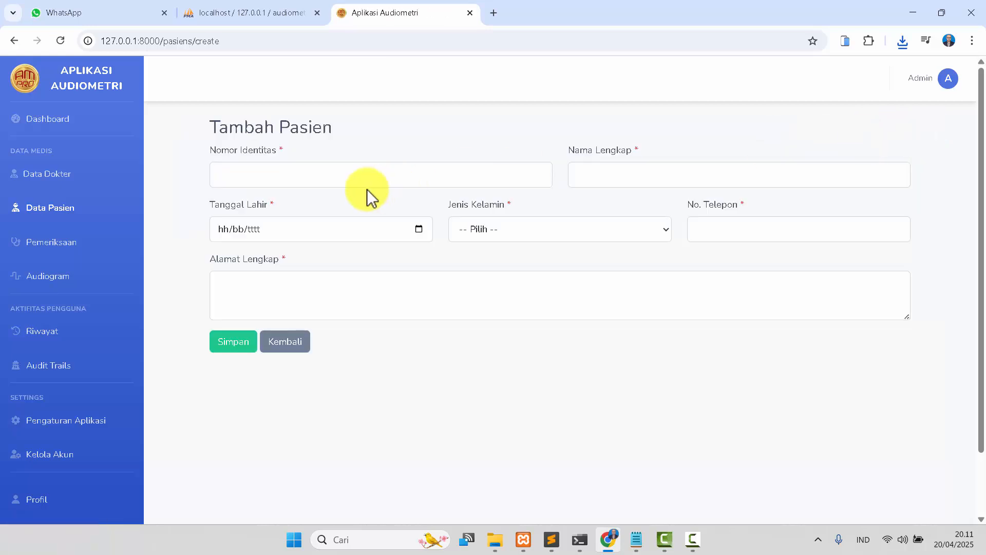
{"action": "left_click", "coordinate": [358, 176]}
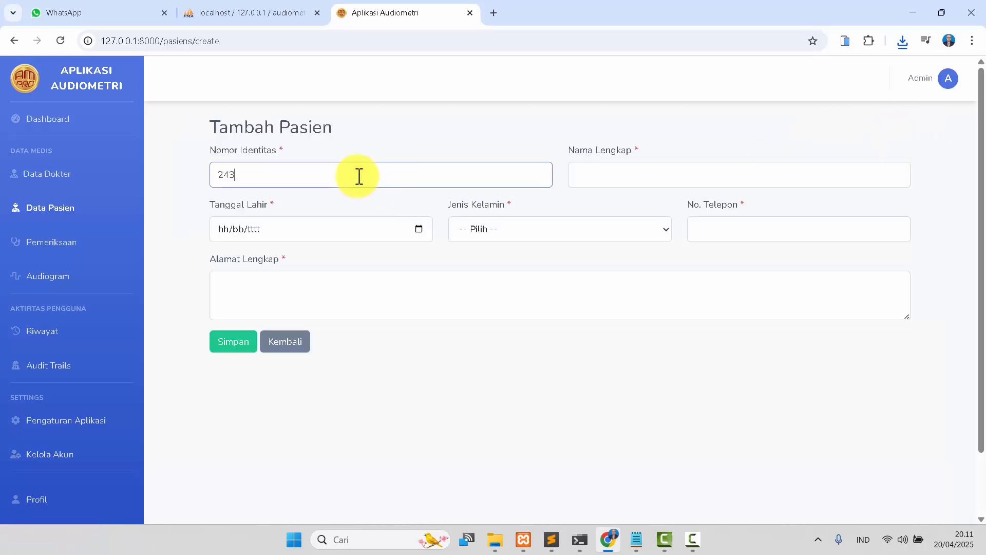
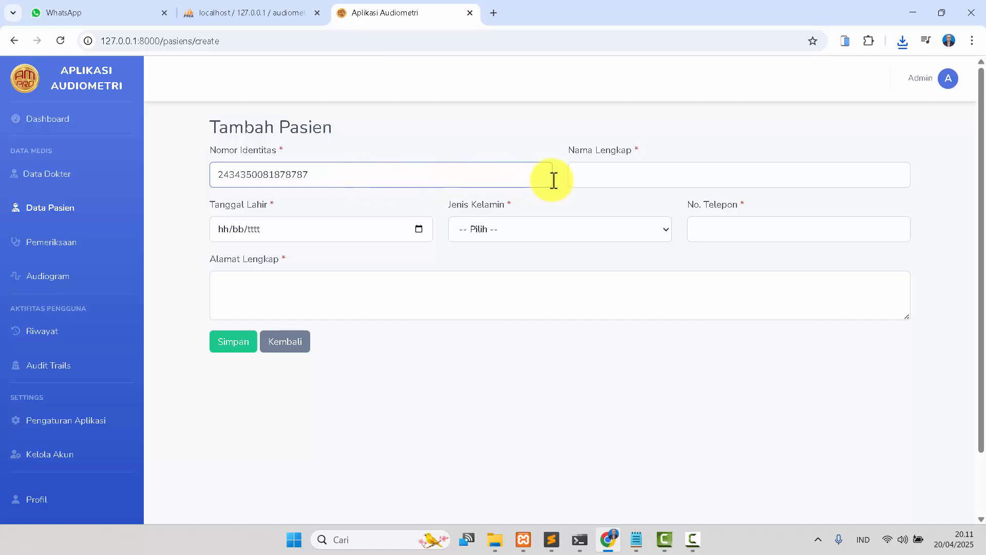
{"action": "left_click", "coordinate": [578, 180]}
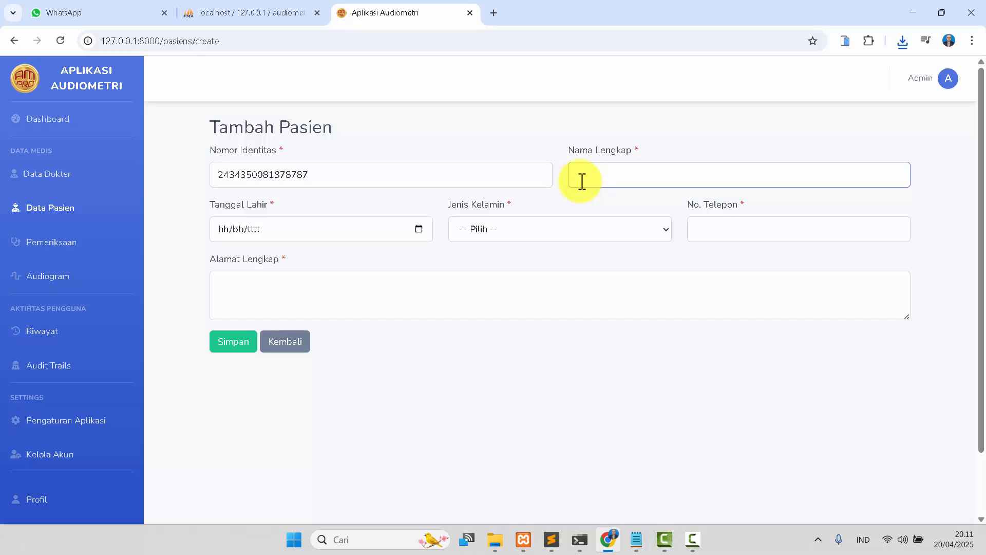
{"action": "type", "text": "JEN"}
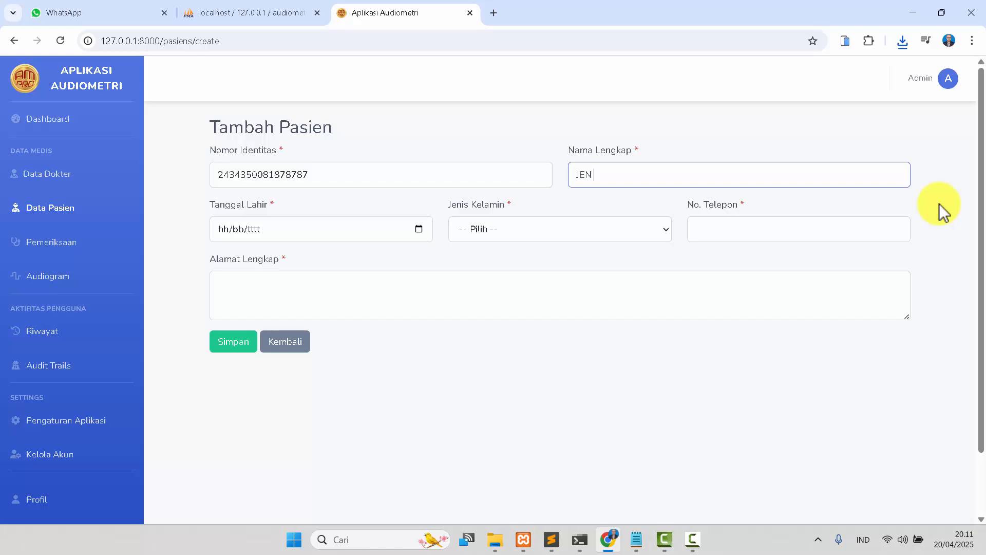
{"action": "type", "text": " MERANA"}
Set the patient's date of birth and choose Laki-laki as gender.
{"action": "left_click", "coordinate": [419, 230]}
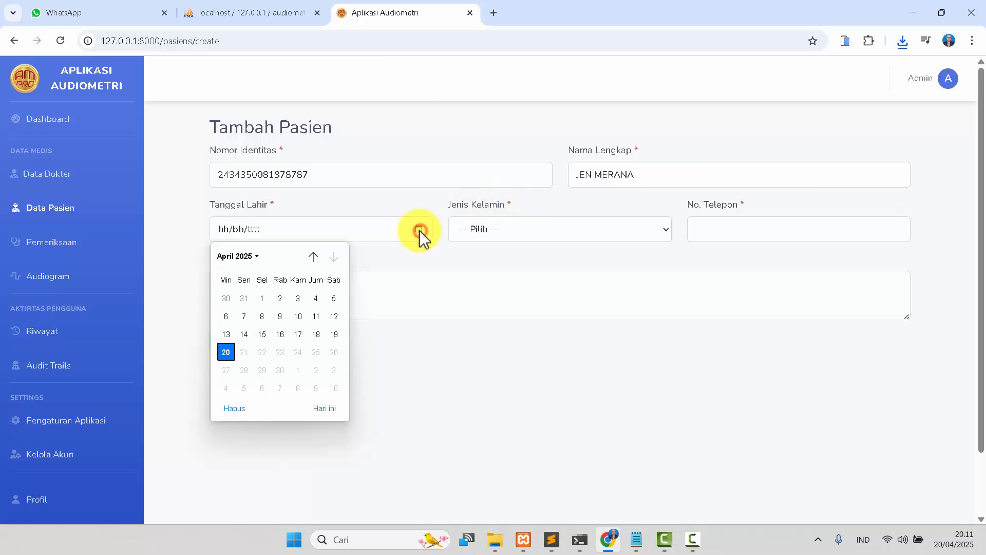
{"action": "left_click", "coordinate": [316, 300]}
{"action": "left_click", "coordinate": [262, 229]}
{"action": "type", "text": "1988"}
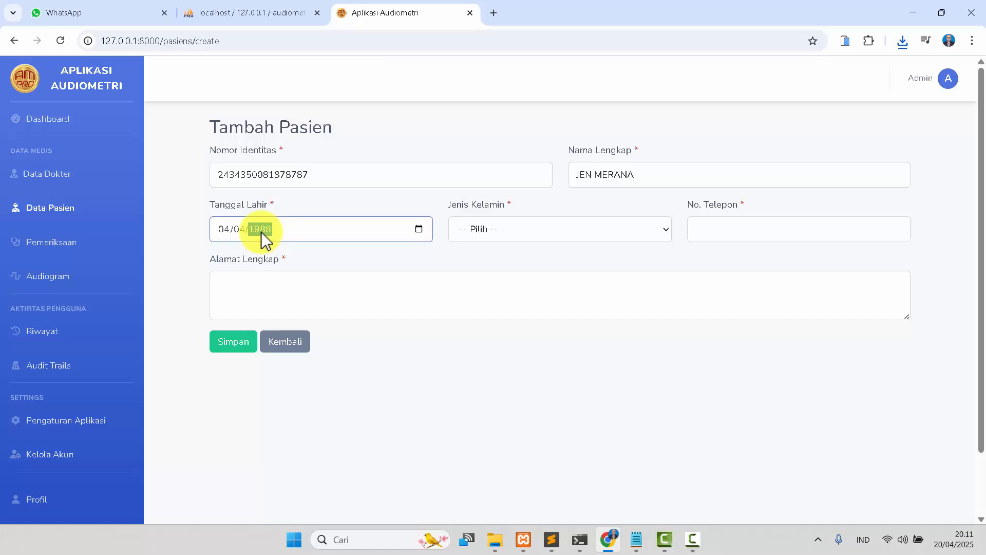
{"action": "left_click", "coordinate": [532, 225]}
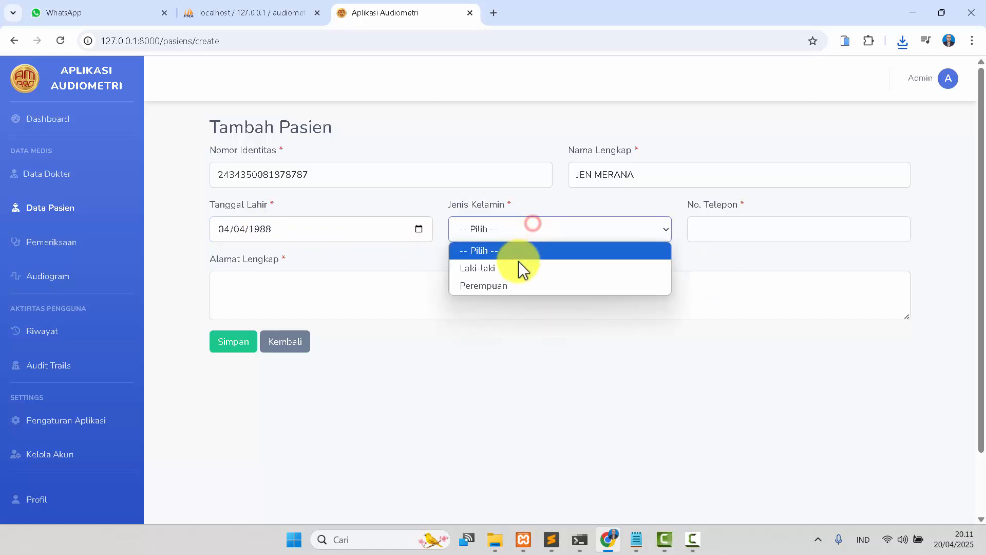
{"action": "left_click", "coordinate": [519, 264]}
Enter the patient's phone number and full address, then save the new patient.
{"action": "left_click", "coordinate": [709, 230]}
{"action": "type", "text": "0899999999999"}
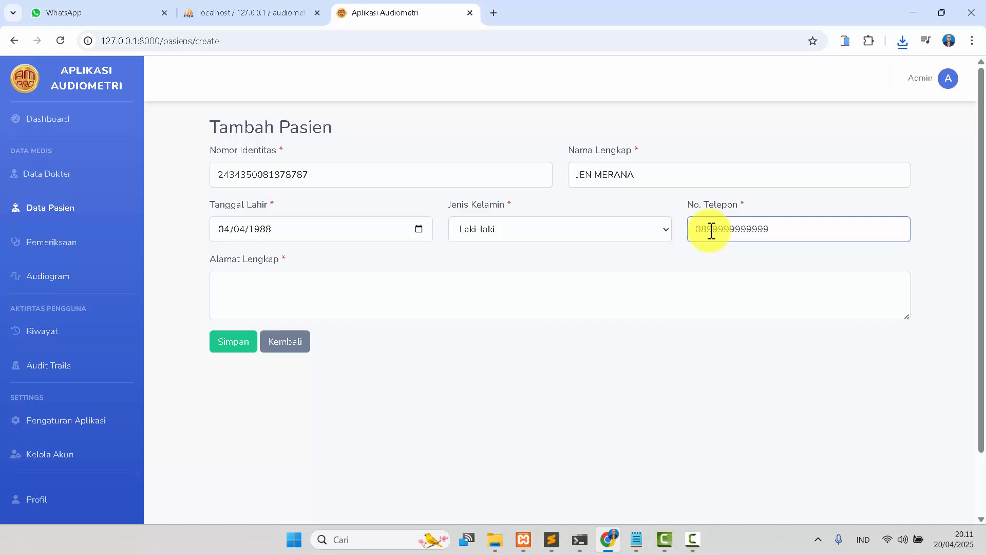
{"action": "left_click", "coordinate": [371, 301]}
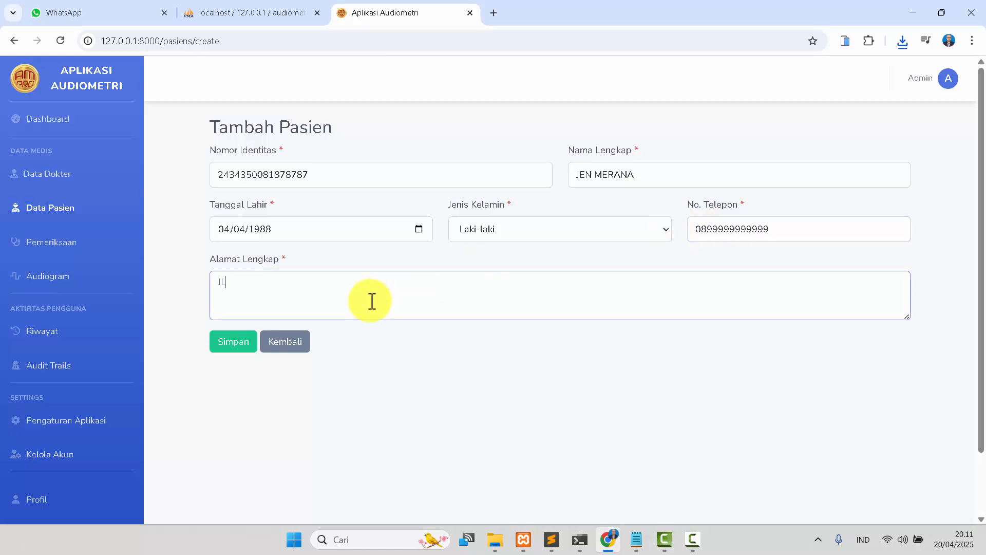
{"action": "left_click", "coordinate": [239, 344]}
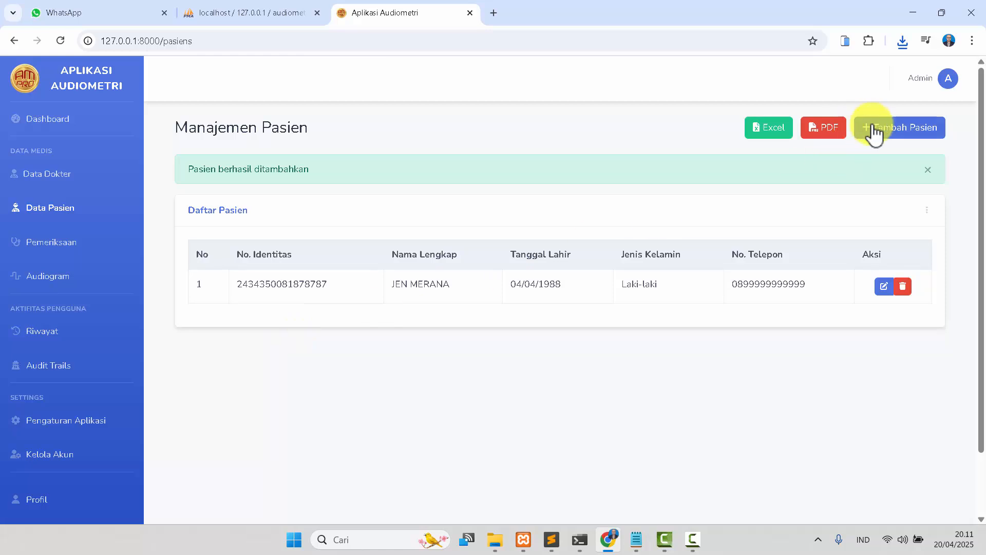
Start another new patient record and fill in the identity number and the patient's full name.
{"action": "left_click", "coordinate": [892, 132]}
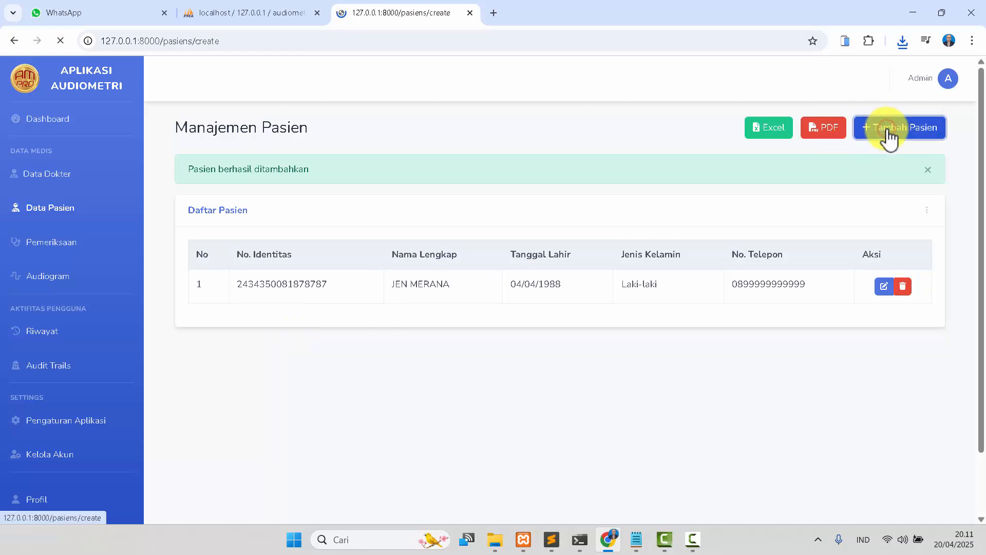
{"action": "left_click", "coordinate": [394, 181]}
{"action": "type", "text": "3636"}
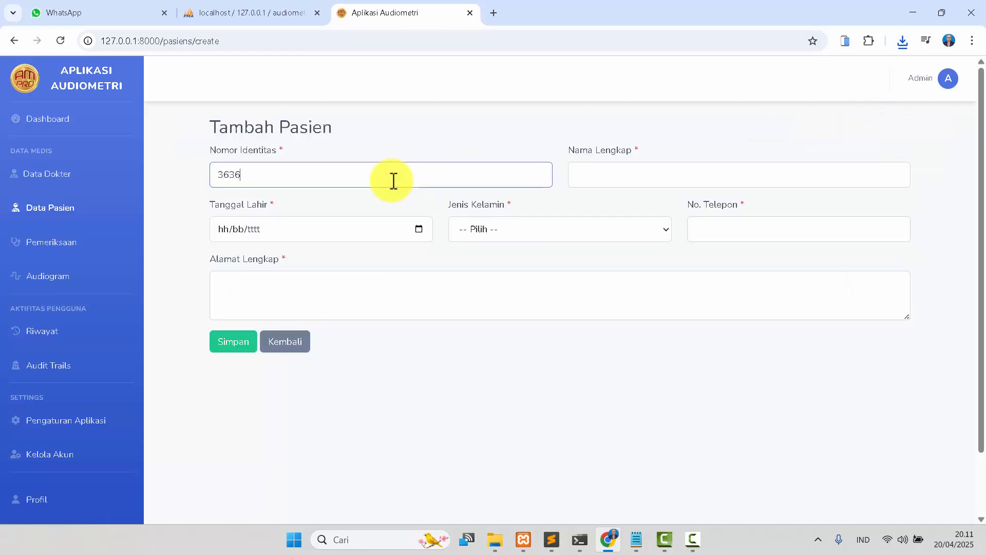
{"action": "type", "text": "666666666666"}
{"action": "key", "text": "Tab"}
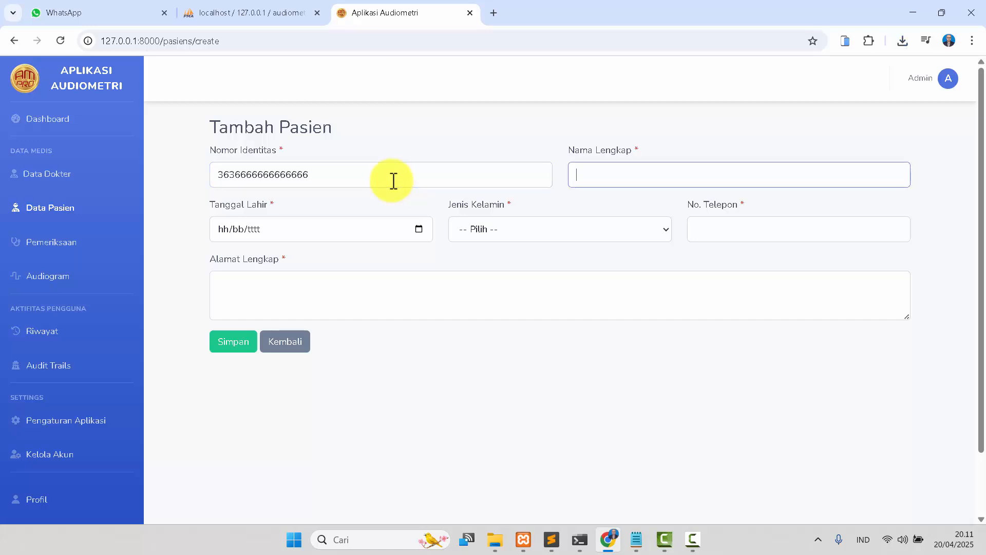
{"action": "type", "text": "MARKONAH BERSEDIH"}
Set this patient's date of birth with the calendar and year field, and choose Perempuan as gender.
{"action": "left_click", "coordinate": [419, 230]}
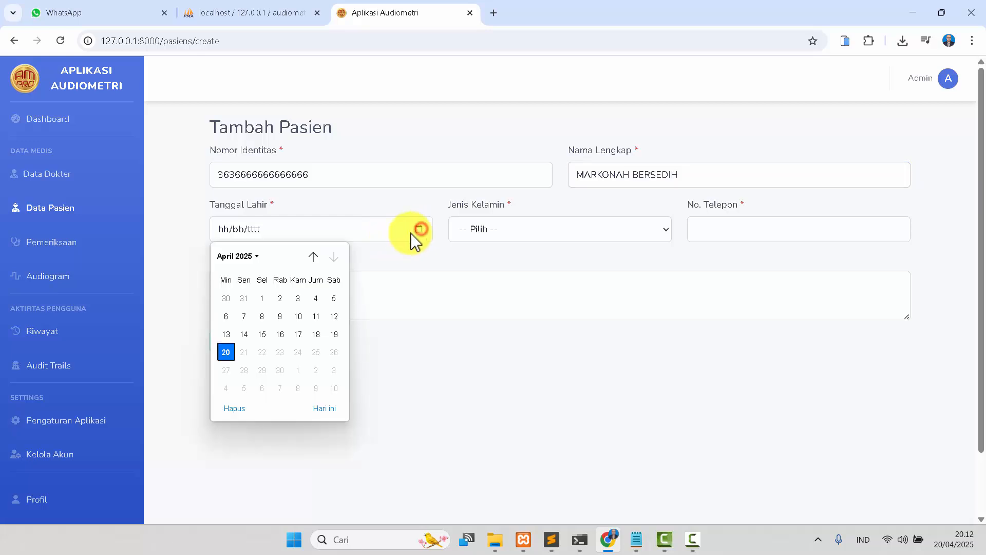
{"action": "left_click", "coordinate": [299, 307]}
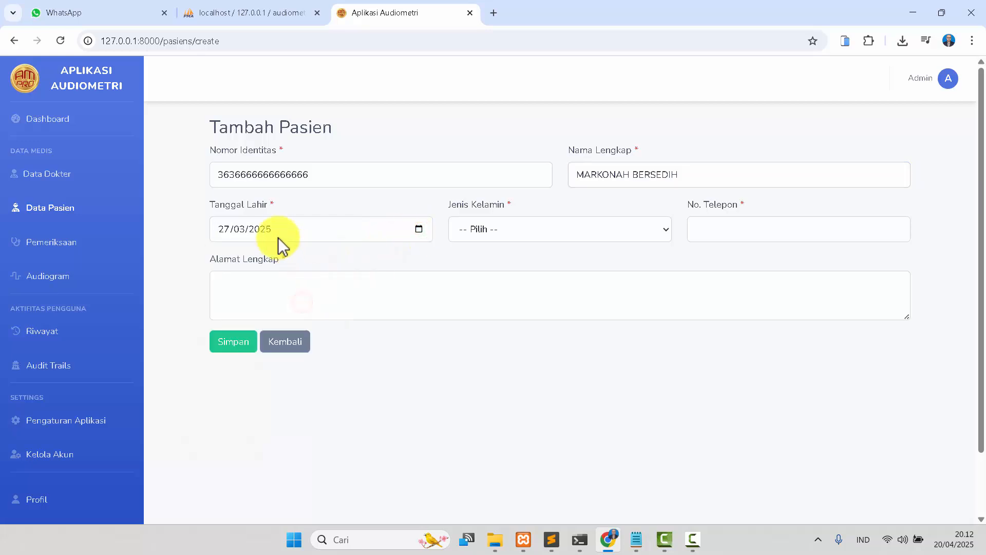
{"action": "left_click", "coordinate": [256, 232]}
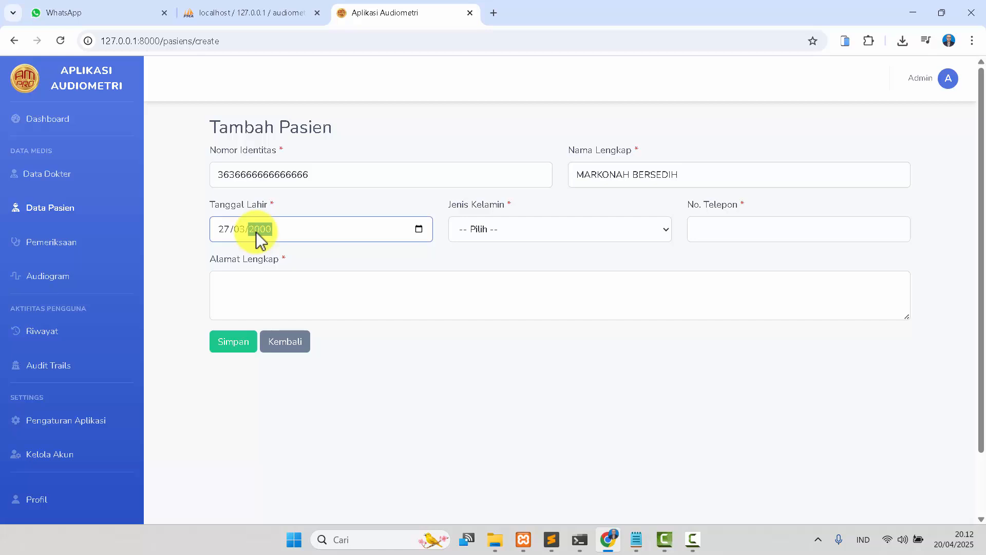
{"action": "left_click", "coordinate": [482, 228]}
{"action": "left_click", "coordinate": [482, 284]}
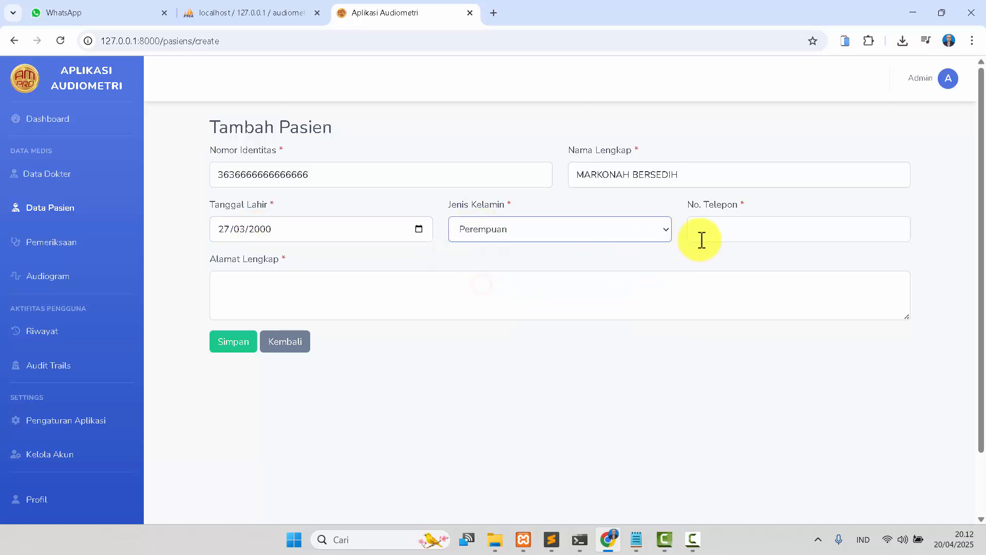
Fill in this patient's phone number and full address, then save the record.
{"action": "left_click", "coordinate": [711, 224]}
{"action": "type", "text": "0898888888888"}
{"action": "left_click", "coordinate": [462, 290]}
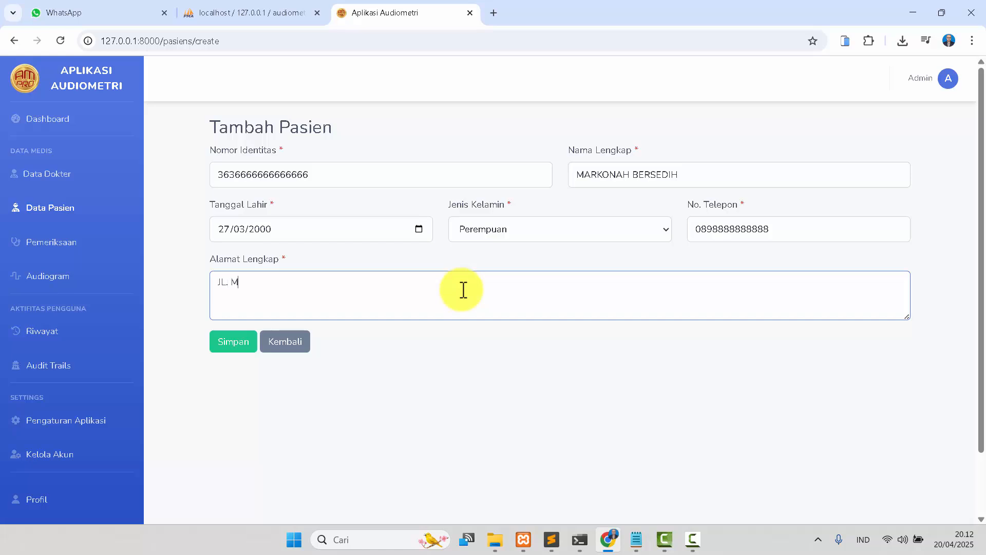
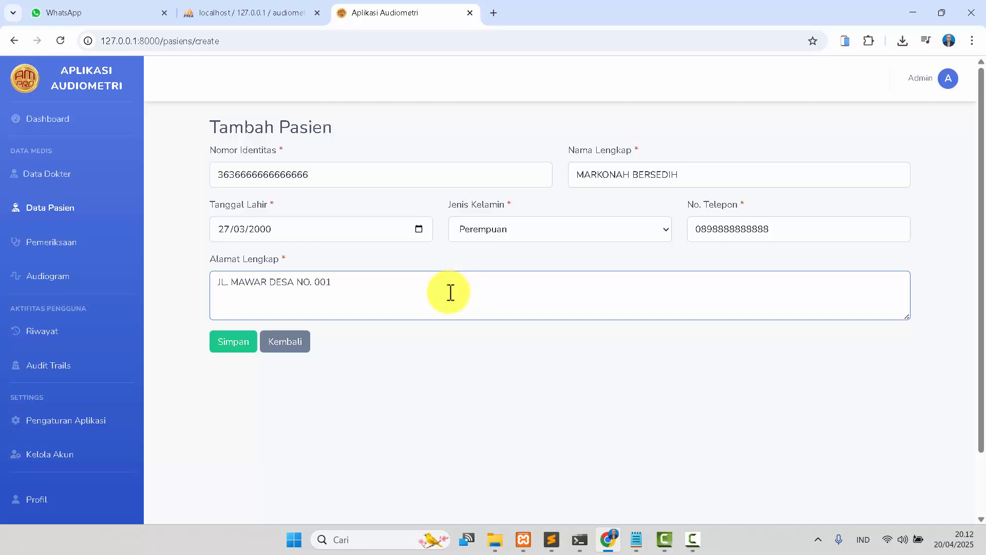
{"action": "left_click", "coordinate": [222, 350]}
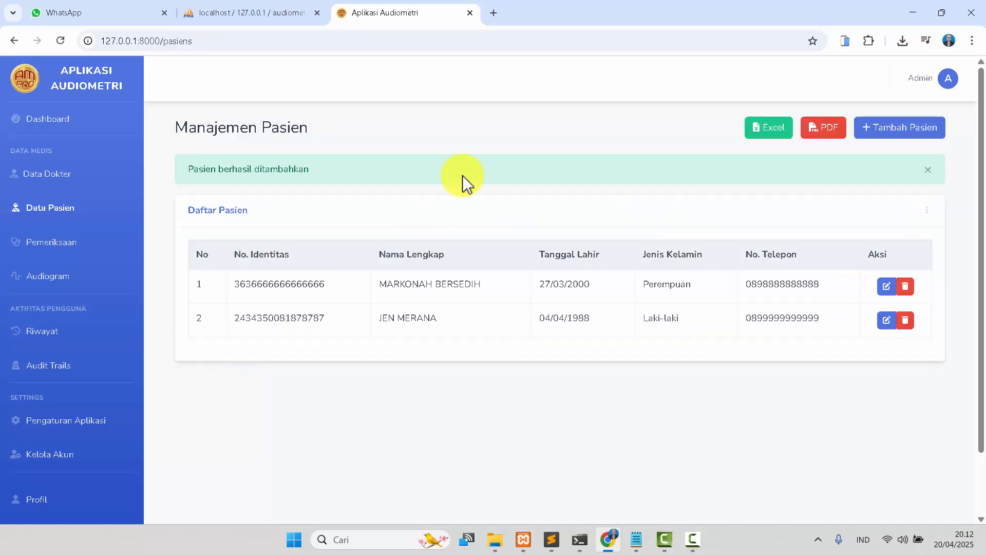
Export the patient list to Excel and to PDF, opening each downloaded file and closing it.
{"action": "left_click", "coordinate": [78, 241]}
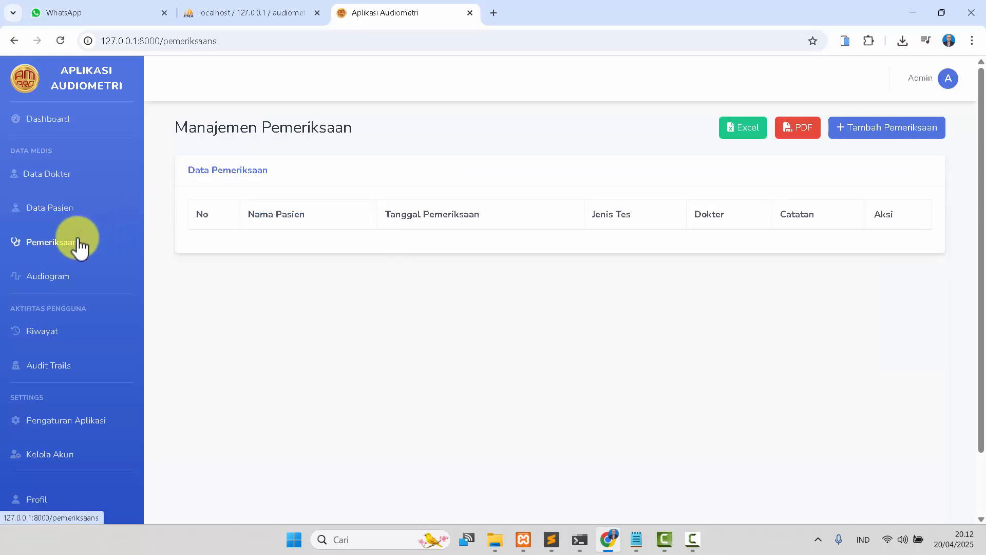
{"action": "left_click", "coordinate": [67, 208]}
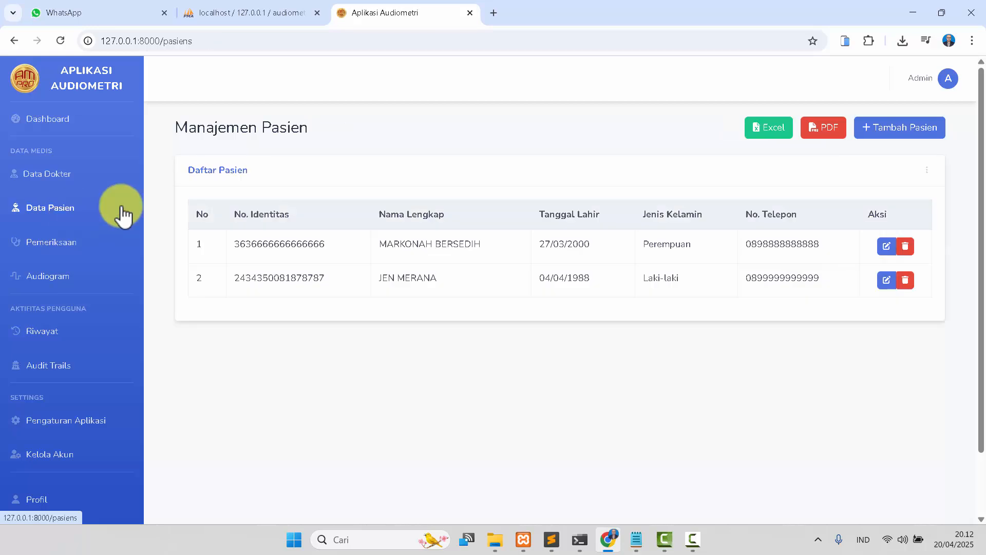
{"action": "left_click", "coordinate": [769, 130]}
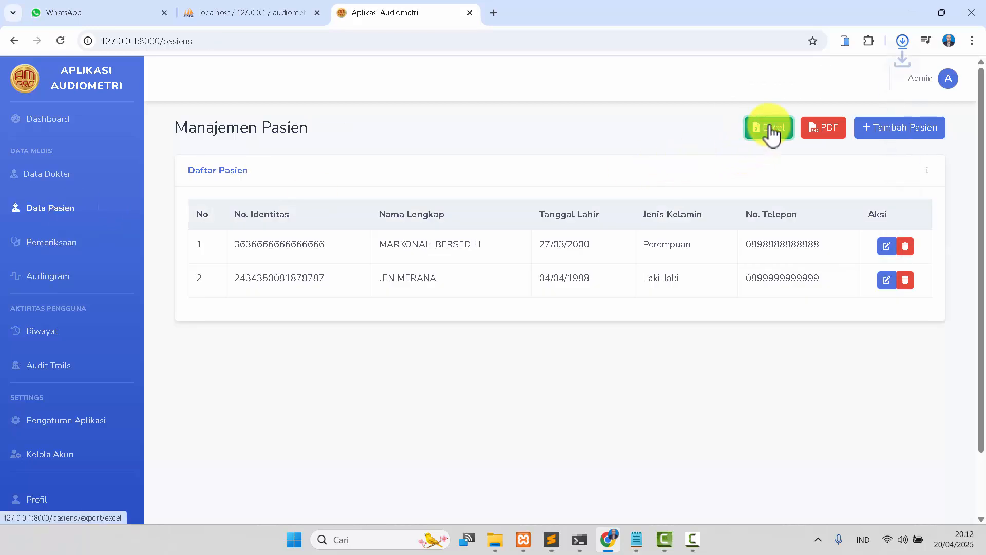
{"action": "left_click", "coordinate": [775, 78]}
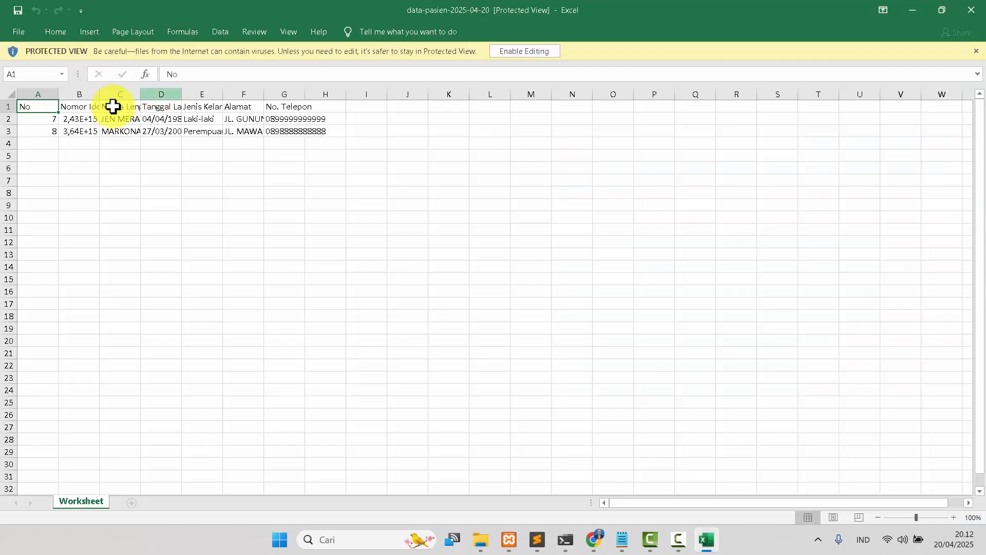
{"action": "left_click", "coordinate": [971, 10]}
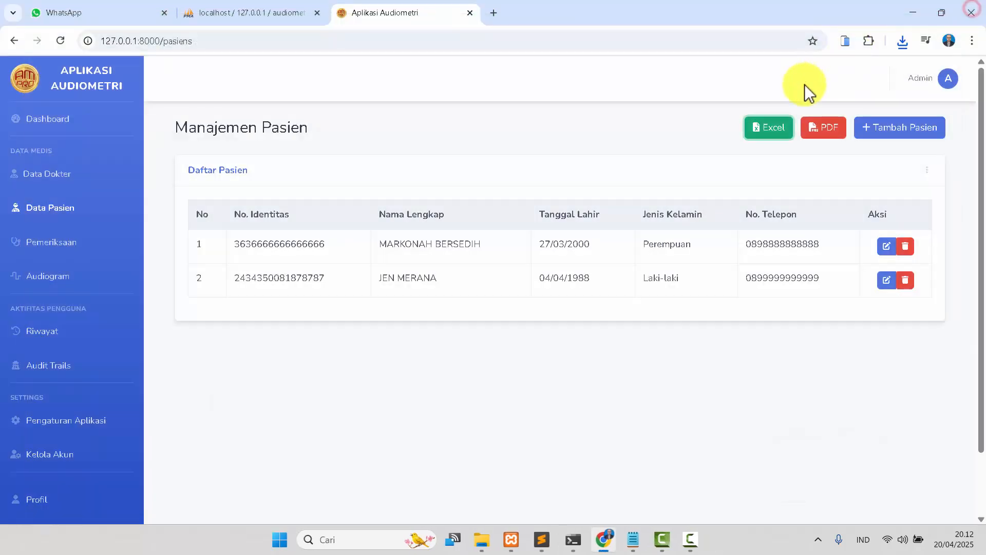
{"action": "left_click", "coordinate": [825, 130]}
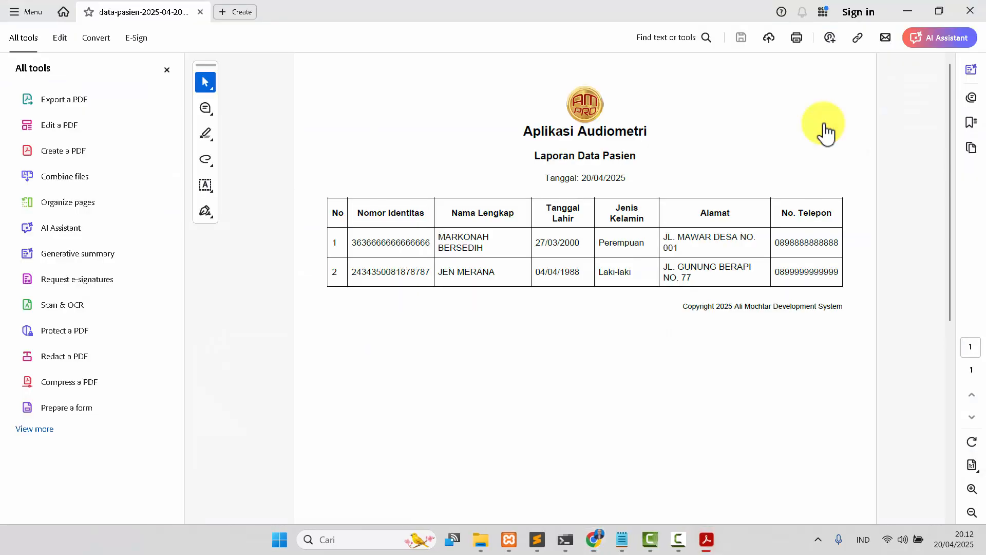
{"action": "left_click", "coordinate": [971, 9]}
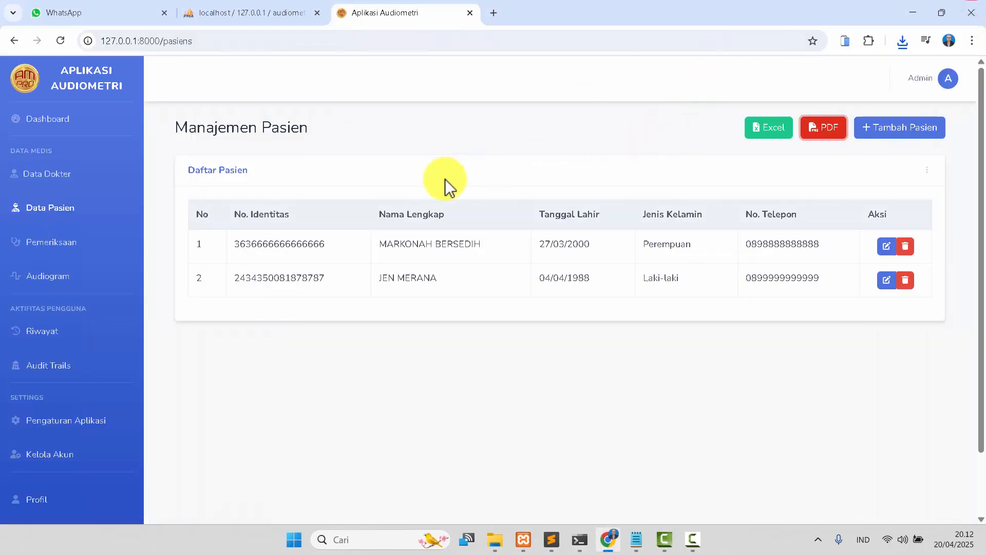
Start a new examination, select the earlier registered male patient, and set the examination date to 20/04/2025 20.13.
{"action": "left_click", "coordinate": [52, 246]}
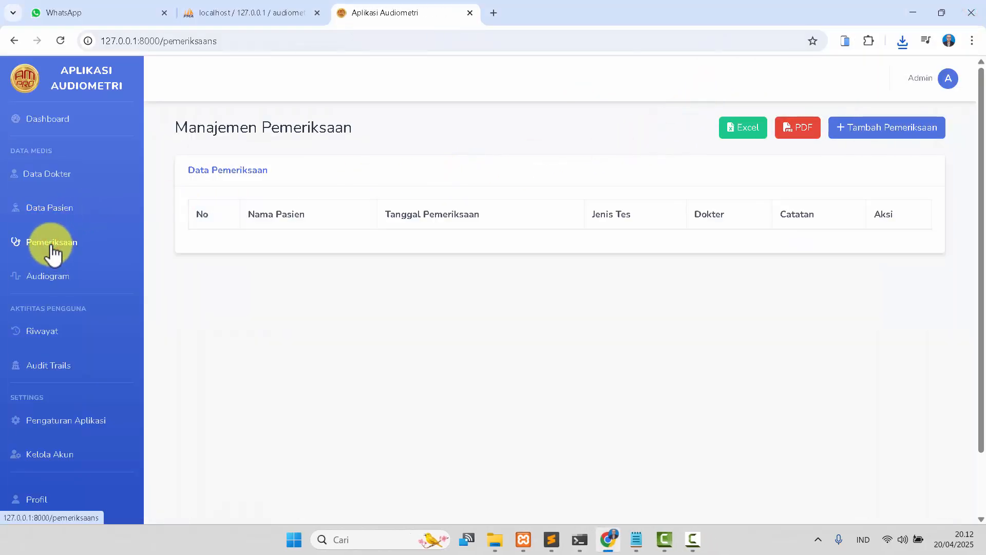
{"action": "left_click", "coordinate": [897, 129]}
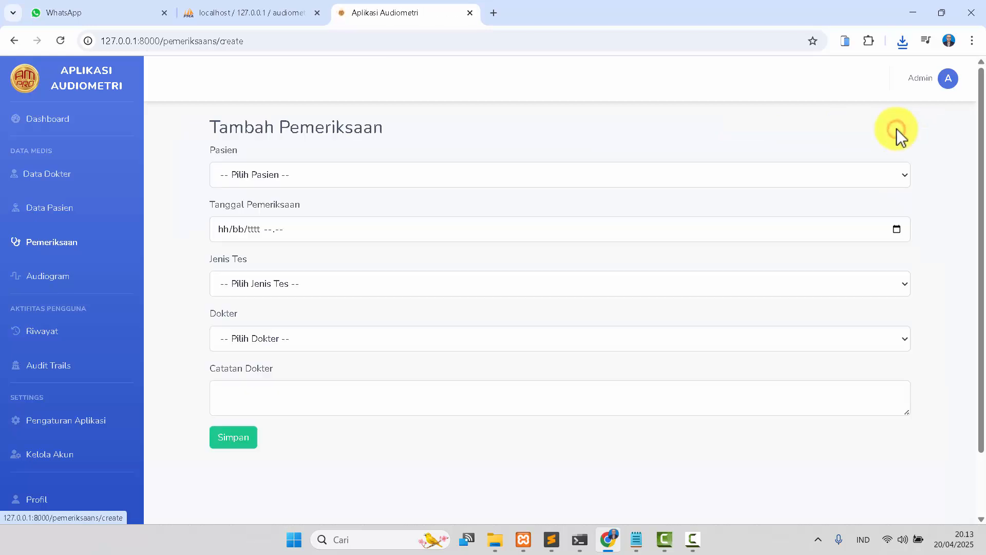
{"action": "left_click", "coordinate": [354, 171]}
{"action": "left_click", "coordinate": [294, 216]}
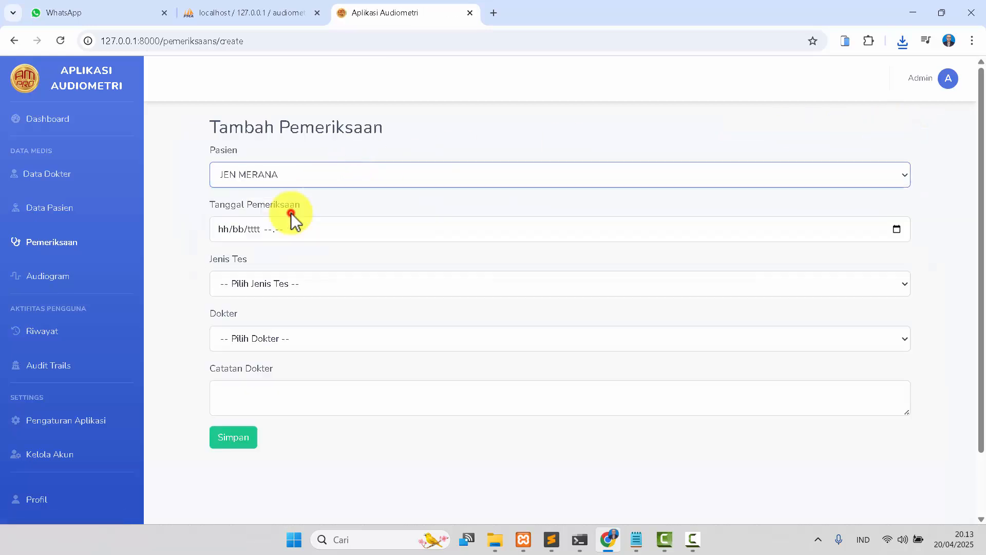
{"action": "left_click", "coordinate": [897, 230]}
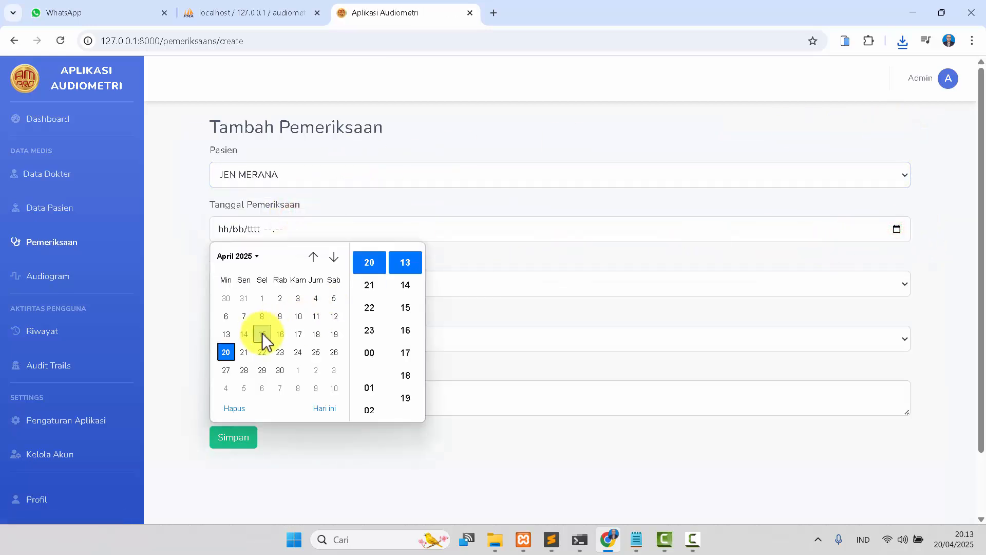
{"action": "left_click", "coordinate": [410, 263]}
{"action": "left_click", "coordinate": [495, 255]}
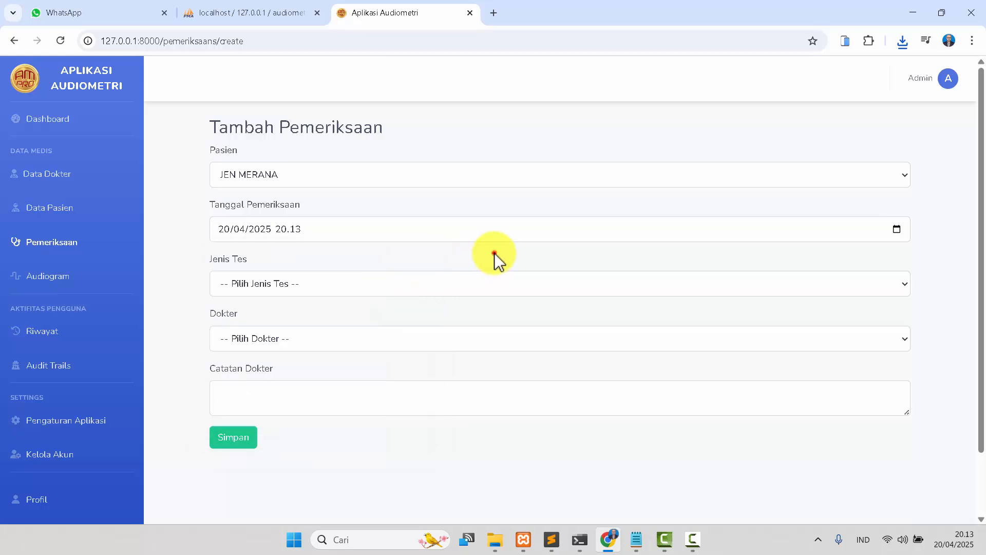
Choose Tonal Murni (Audiogram) as the test type and the first doctor in the list.
{"action": "left_click", "coordinate": [371, 283]}
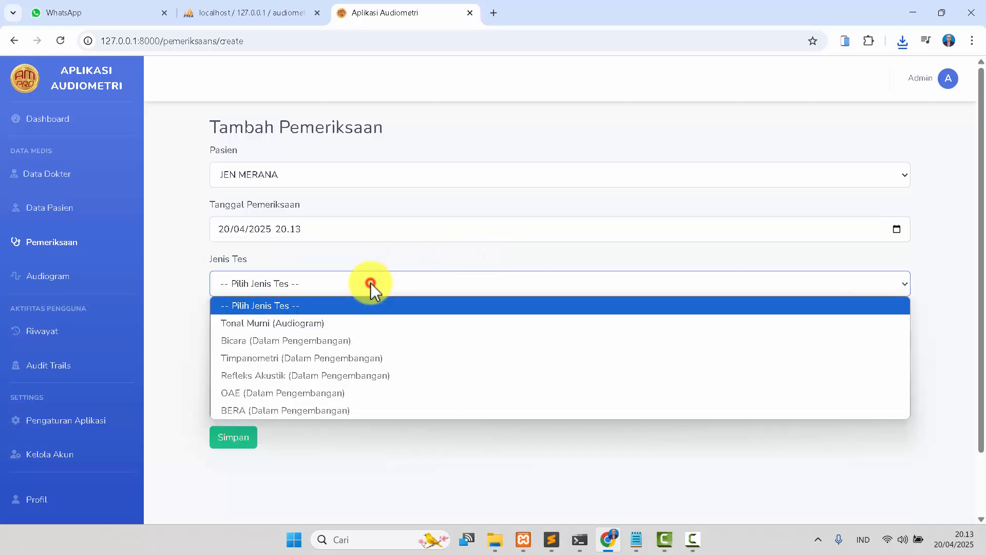
{"action": "left_click", "coordinate": [316, 331]}
{"action": "left_click", "coordinate": [304, 334]}
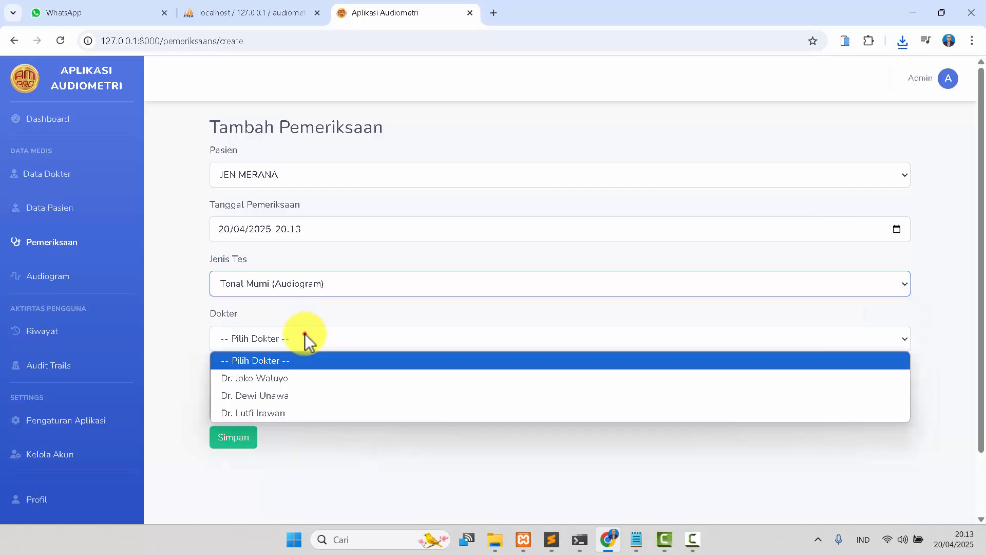
{"action": "left_click", "coordinate": [288, 380]}
Enter the doctor's note "Pengdengaran sebelah kiri kurang peka" and save the examination.
{"action": "left_click", "coordinate": [288, 388]}
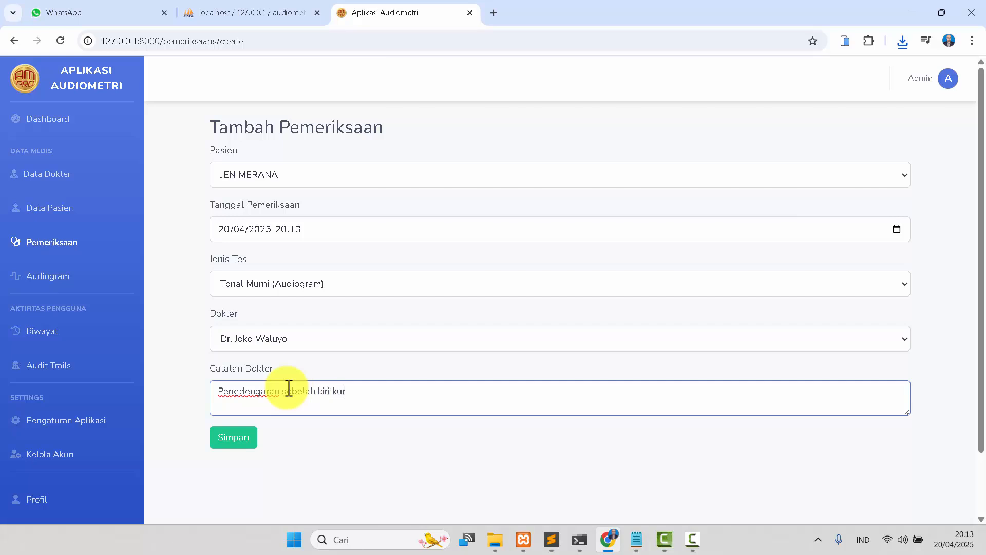
{"action": "type", "text": "ng peka"}
{"action": "left_click", "coordinate": [234, 438]}
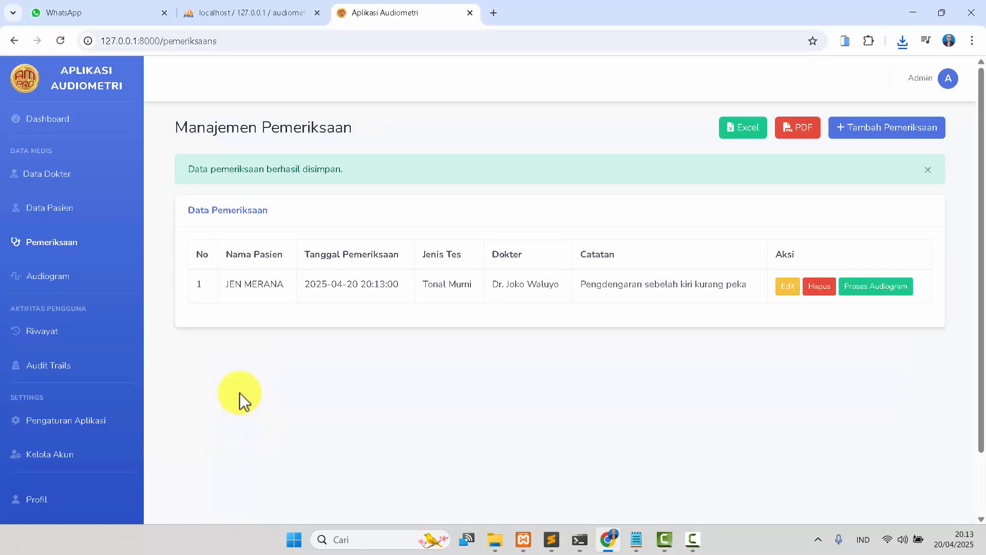
Open the audiogram process for the new examination.
{"action": "left_click", "coordinate": [877, 289]}
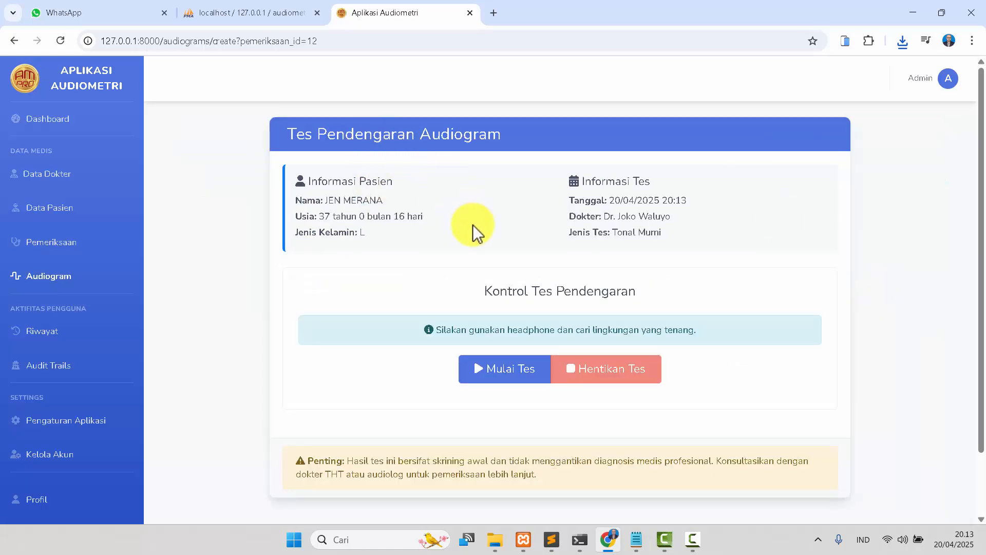
{"action": "scroll", "coordinate": [474, 228], "scroll_direction": "down", "scroll_amount": 2}
{"action": "scroll", "coordinate": [475, 227], "scroll_direction": "up", "scroll_amount": 2}
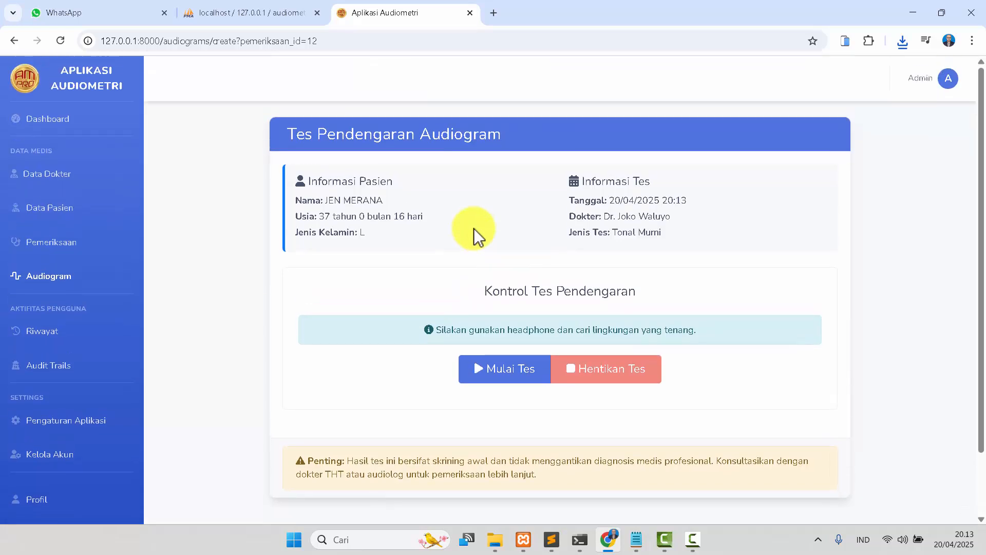
{"action": "left_click", "coordinate": [509, 373]}
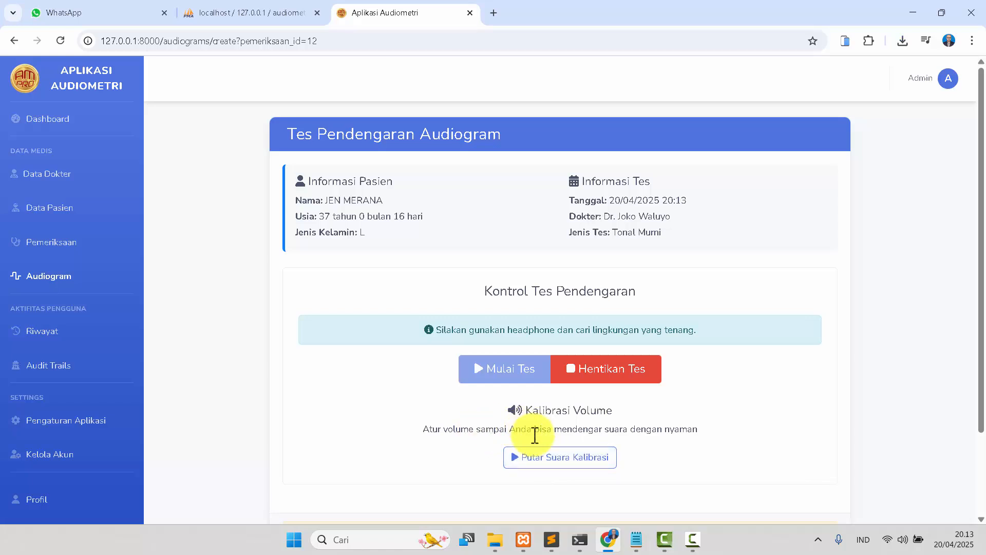
{"action": "left_click", "coordinate": [544, 466]}
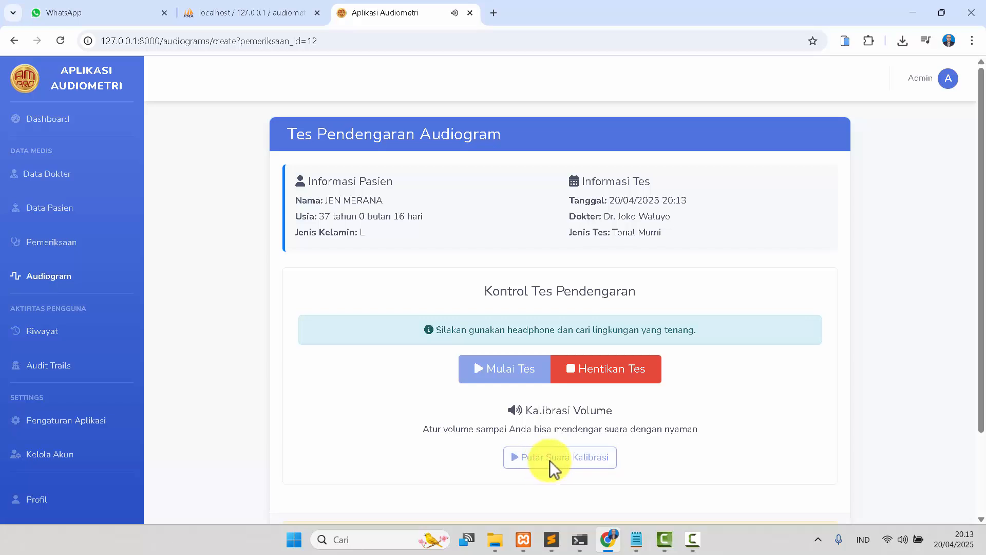
{"action": "left_click", "coordinate": [904, 539]}
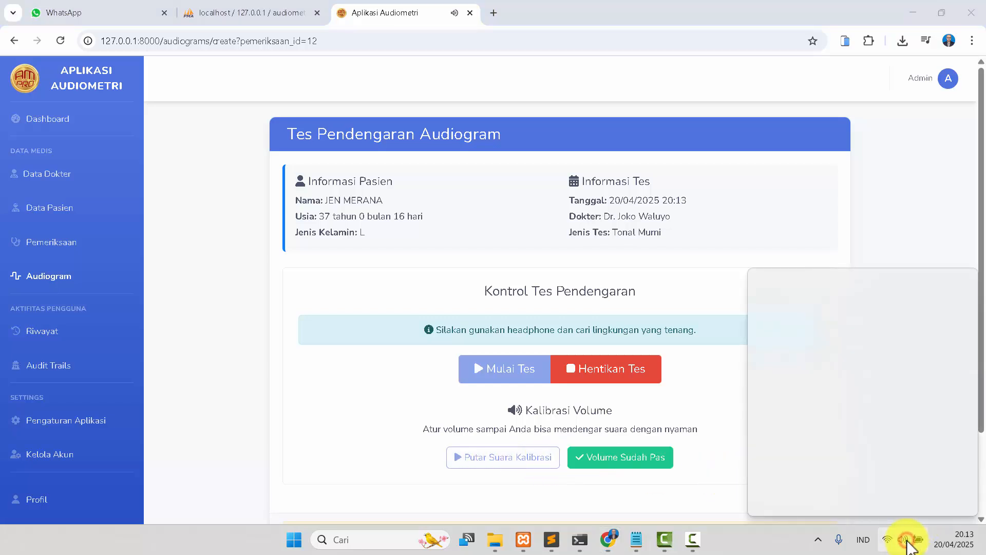
{"action": "left_click", "coordinate": [699, 403]}
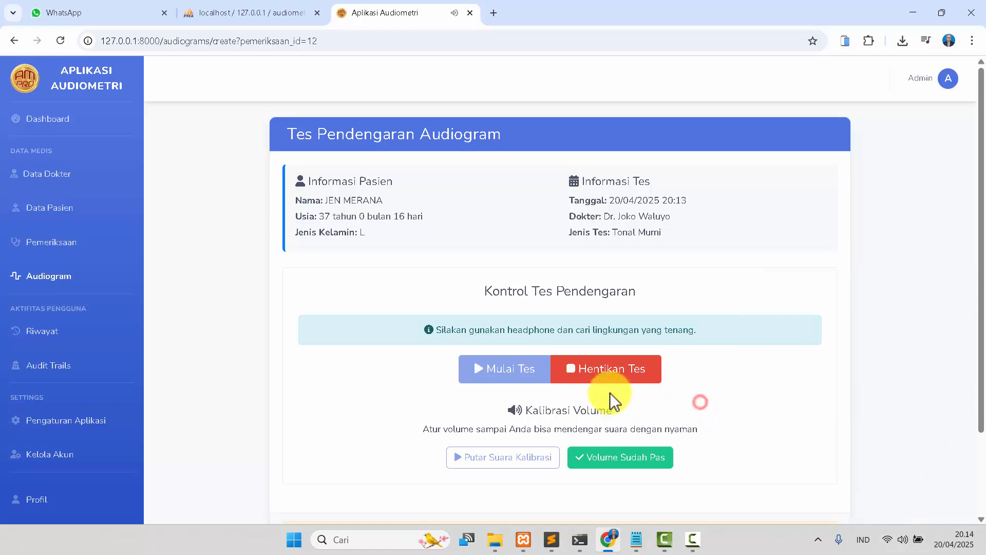
{"action": "left_click", "coordinate": [606, 380]}
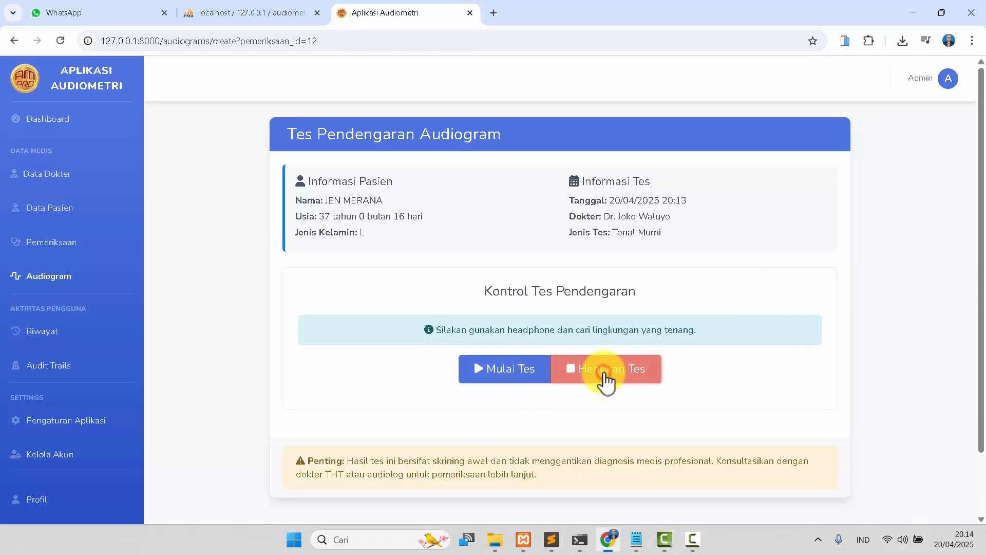
Restart the hearing test, play the calibration sound and confirm the volume is comfortable.
{"action": "left_click", "coordinate": [496, 371]}
{"action": "left_click", "coordinate": [531, 462]}
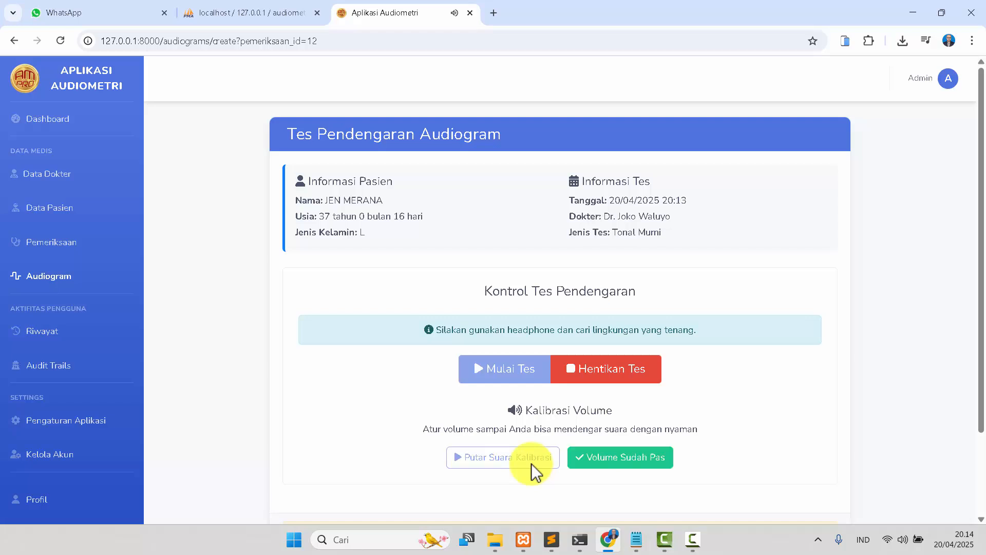
{"action": "left_click", "coordinate": [624, 458]}
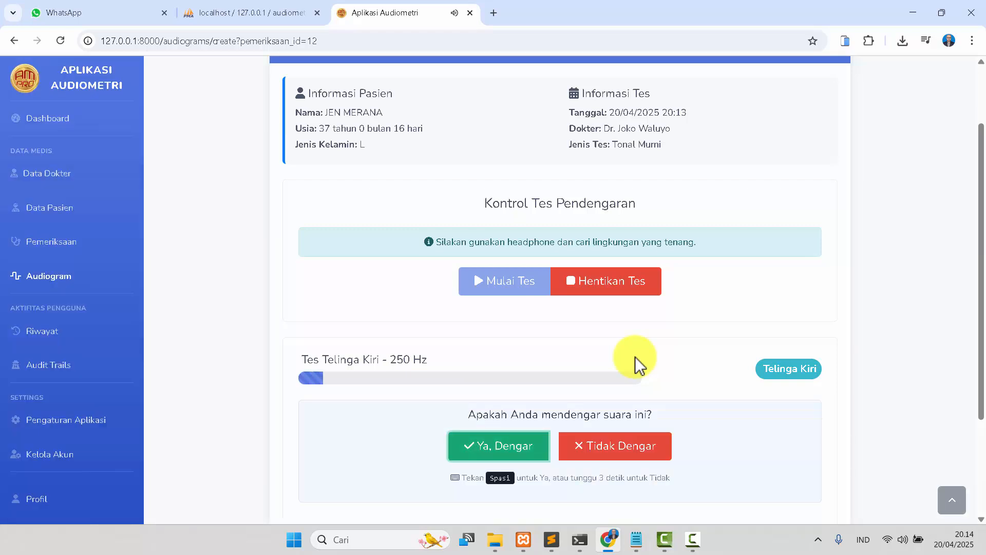
Answer each tone prompt as heard through every frequency of the left and right ear to complete the hearing test.
{"action": "key", "text": "space"}
{"action": "key", "text": "space"}
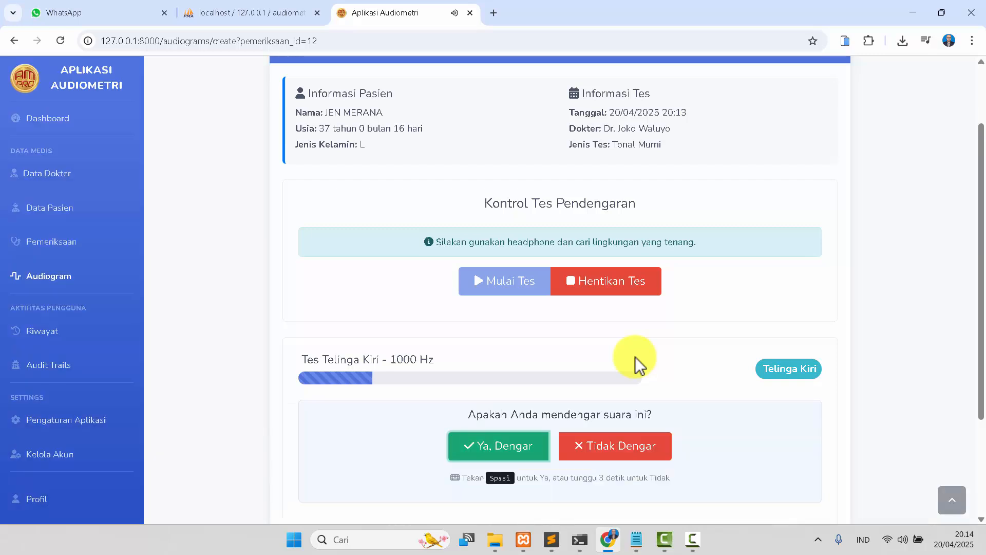
{"action": "key", "text": "space"}
{"action": "key", "text": "space"}
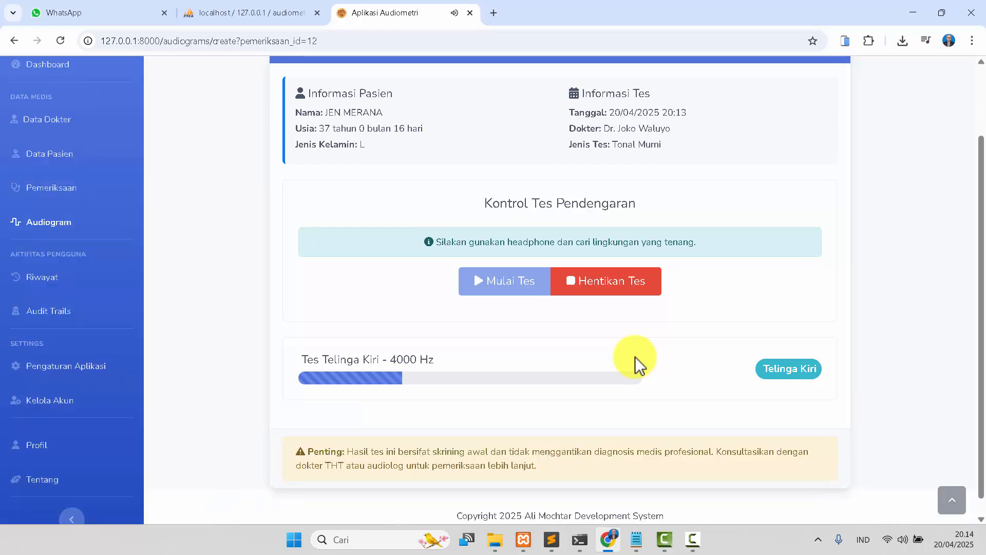
{"action": "key", "text": "space"}
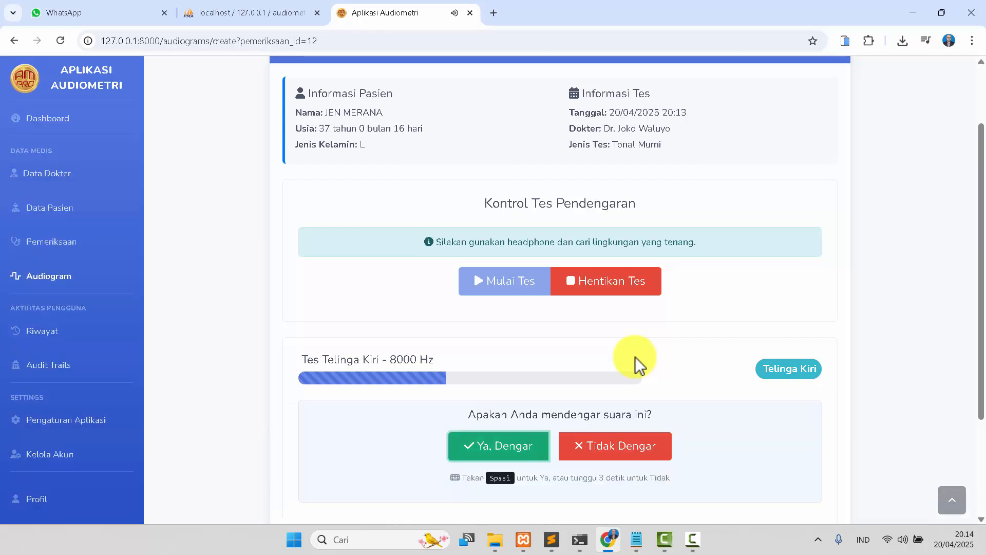
{"action": "key", "text": "space"}
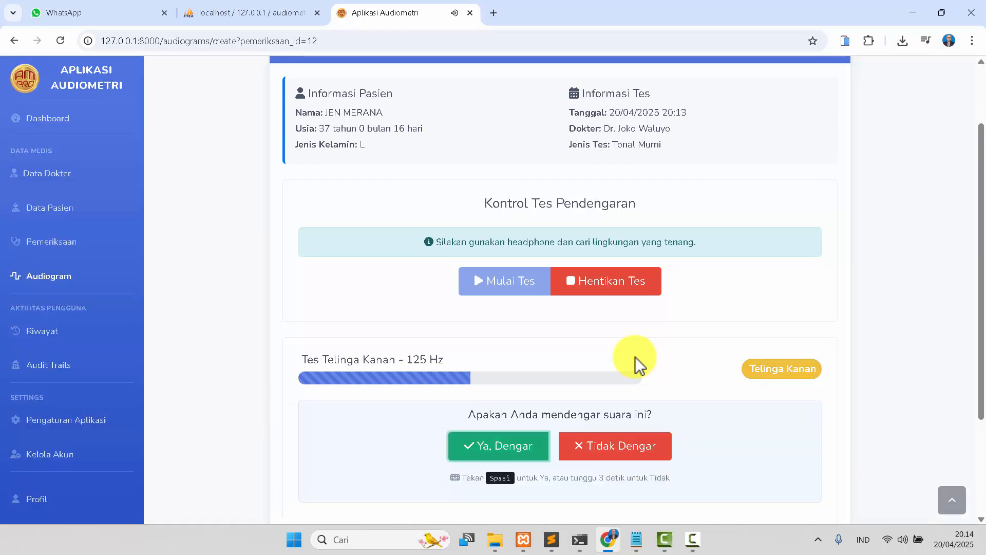
{"action": "key", "text": "space"}
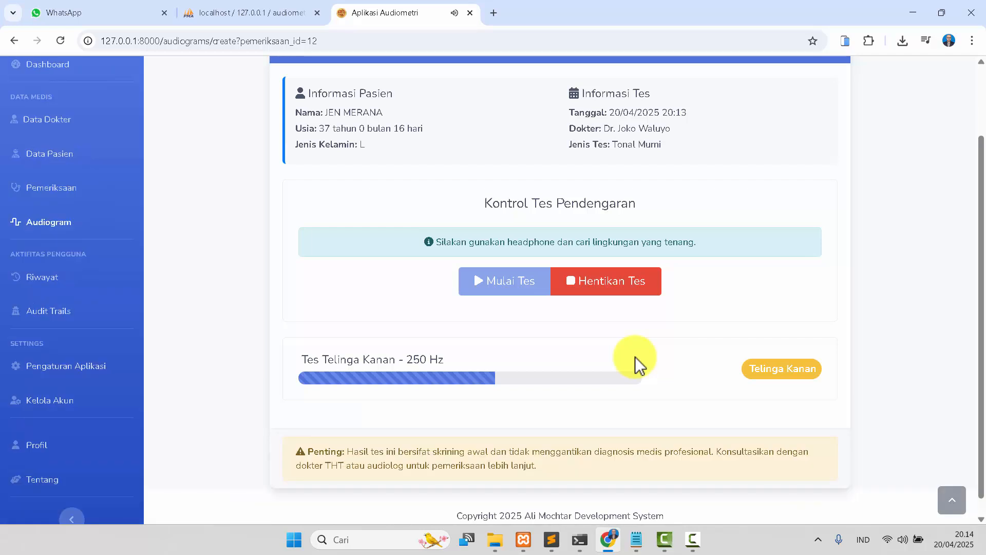
{"action": "key", "text": "space"}
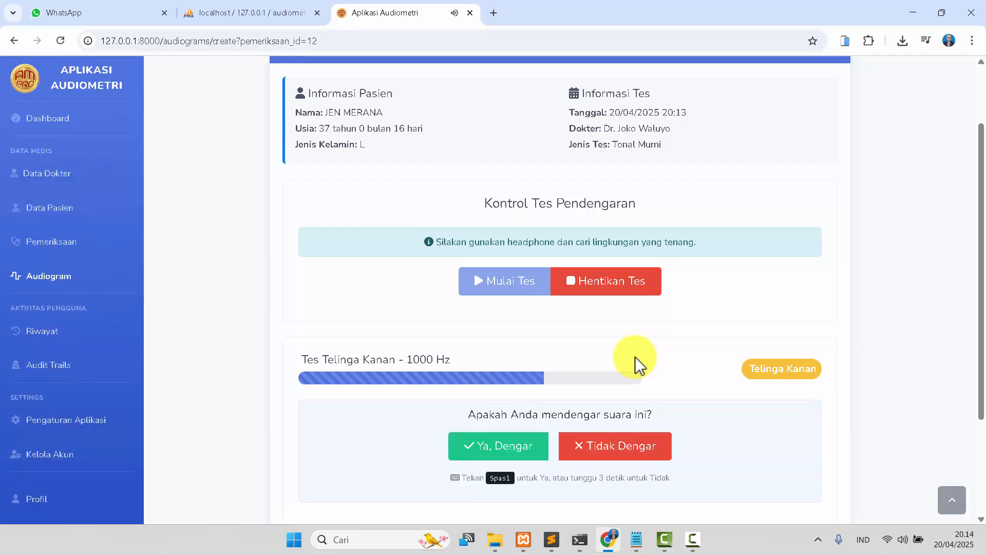
{"action": "key", "text": "space"}
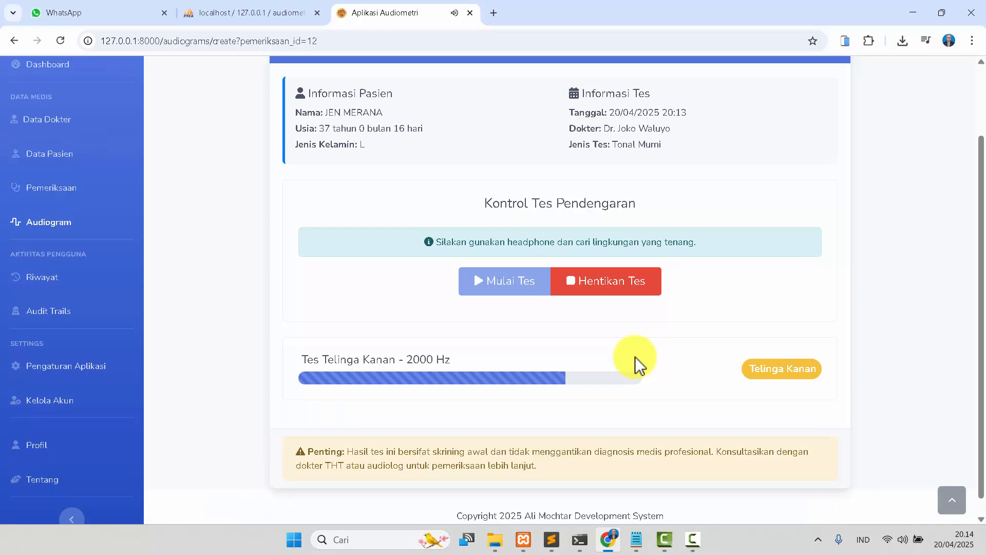
{"action": "key", "text": "space"}
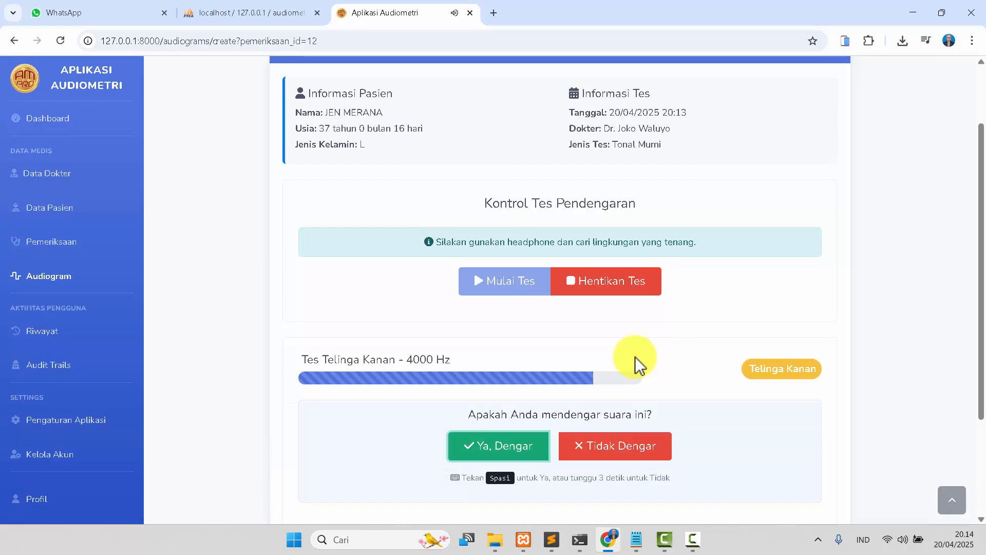
{"action": "key", "text": "space"}
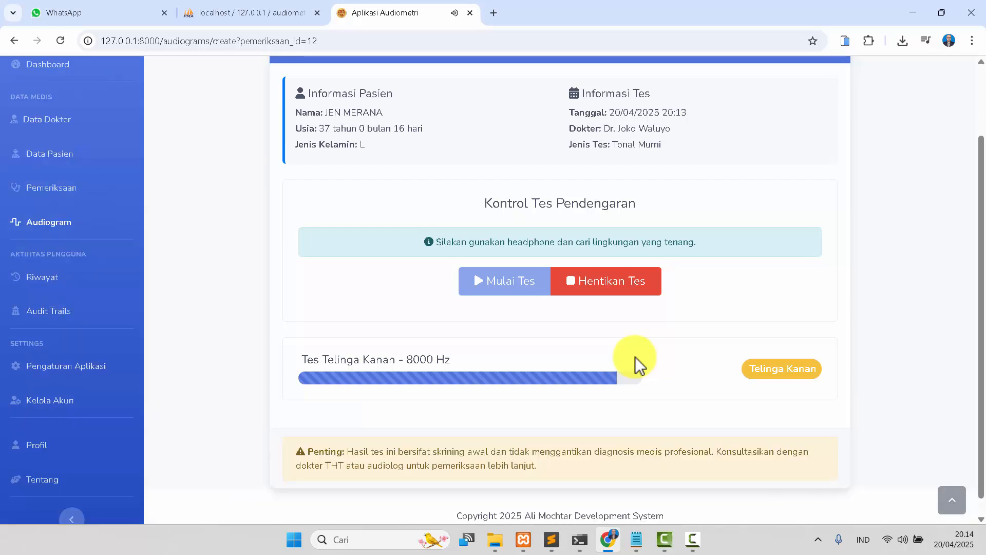
{"action": "key", "text": "space"}
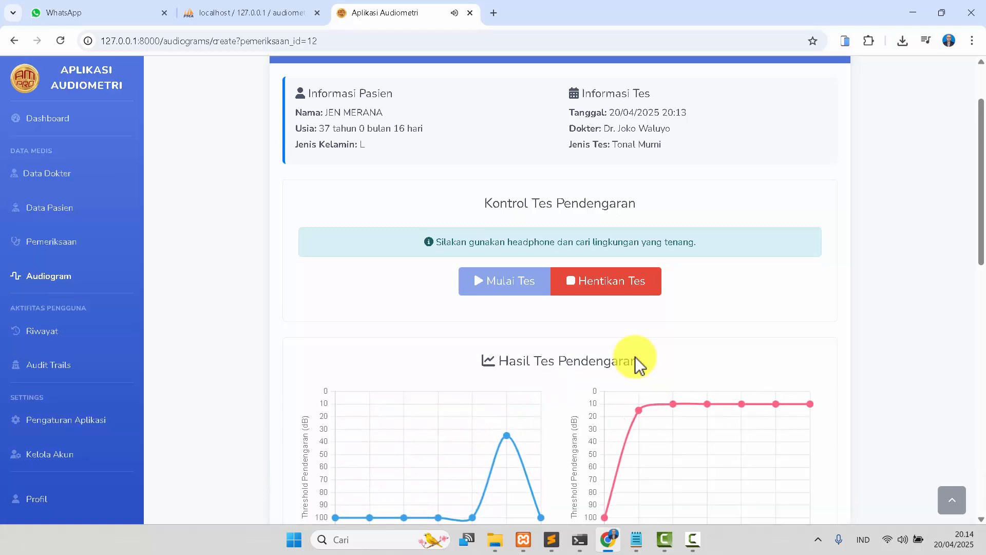
Review the hearing test charts, the analysis for both ears and the recommendations.
{"action": "scroll", "coordinate": [639, 366], "scroll_direction": "down", "scroll_amount": 5}
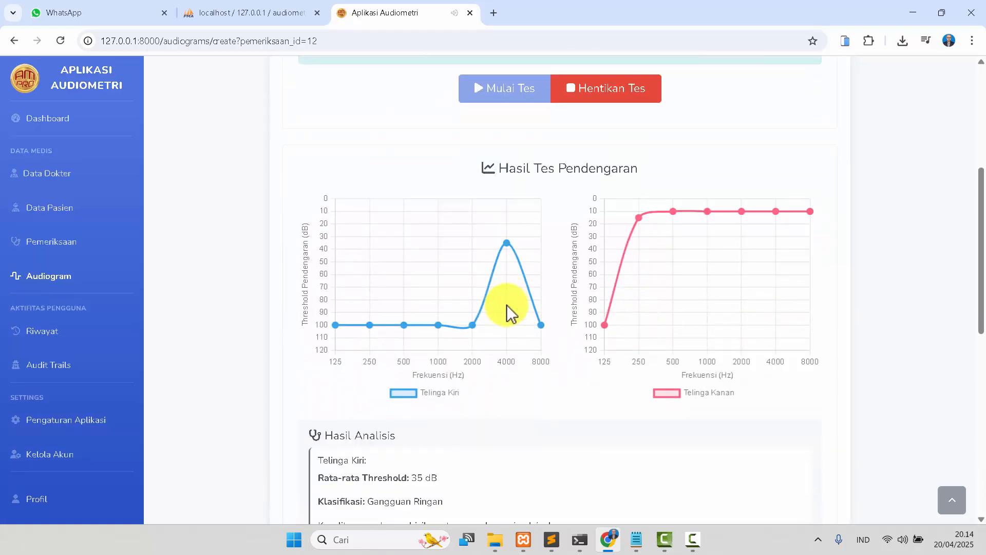
{"action": "scroll", "coordinate": [509, 311], "scroll_direction": "down", "scroll_amount": 3}
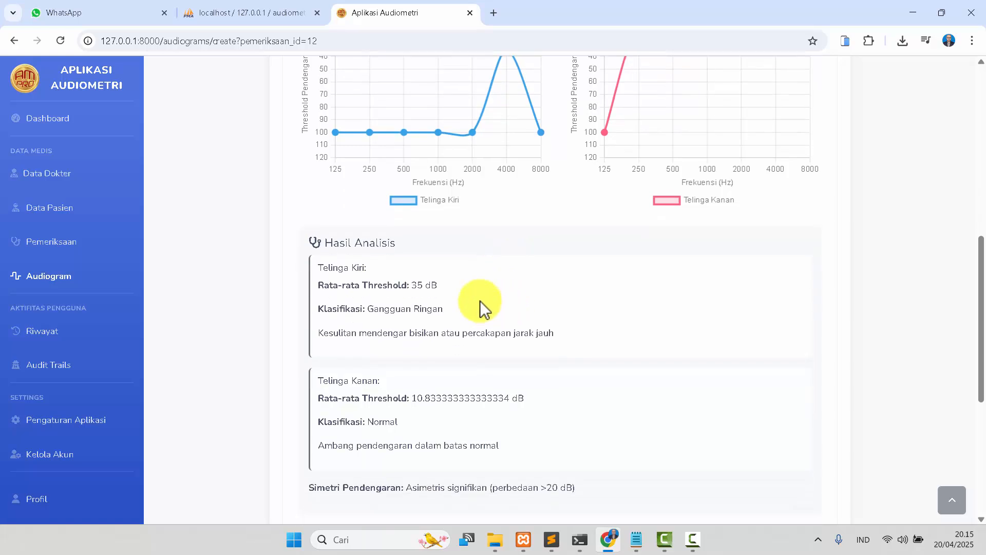
{"action": "left_click_drag", "start_coordinate": [565, 336], "coordinate": [319, 346]}
{"action": "left_click", "coordinate": [502, 302]}
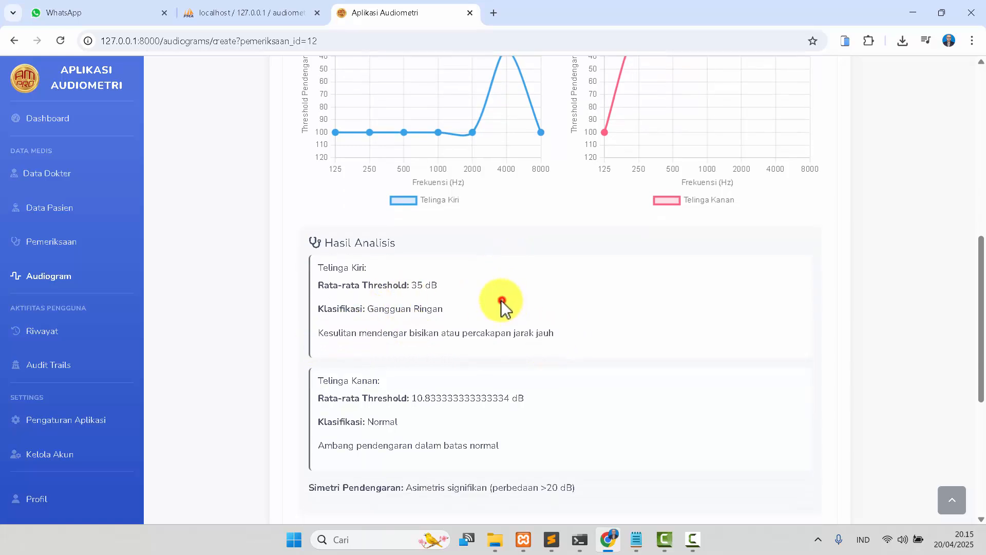
{"action": "scroll", "coordinate": [392, 318], "scroll_direction": "down", "scroll_amount": 3}
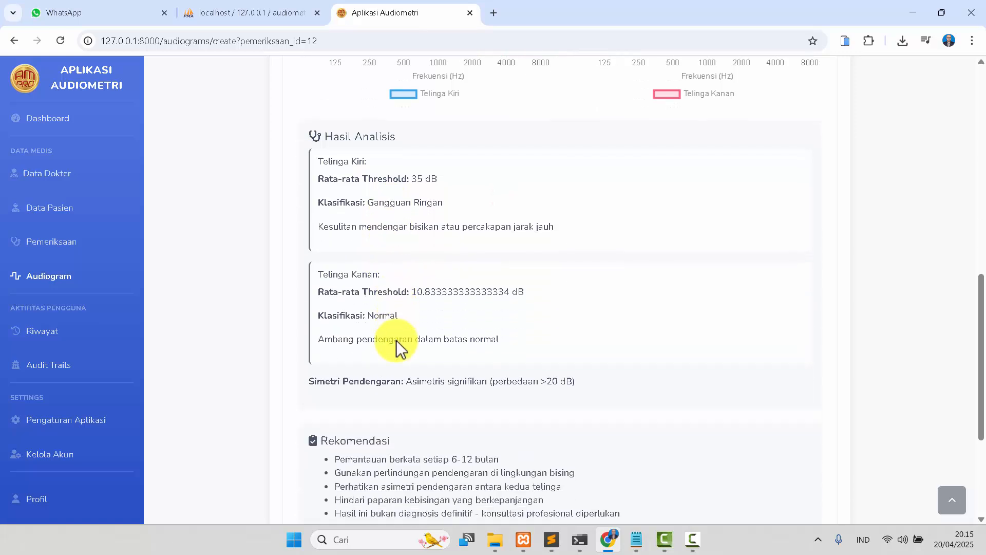
{"action": "left_click_drag", "start_coordinate": [319, 317], "coordinate": [537, 313]}
{"action": "left_click", "coordinate": [538, 308]}
{"action": "scroll", "coordinate": [386, 303], "scroll_direction": "down", "scroll_amount": 3}
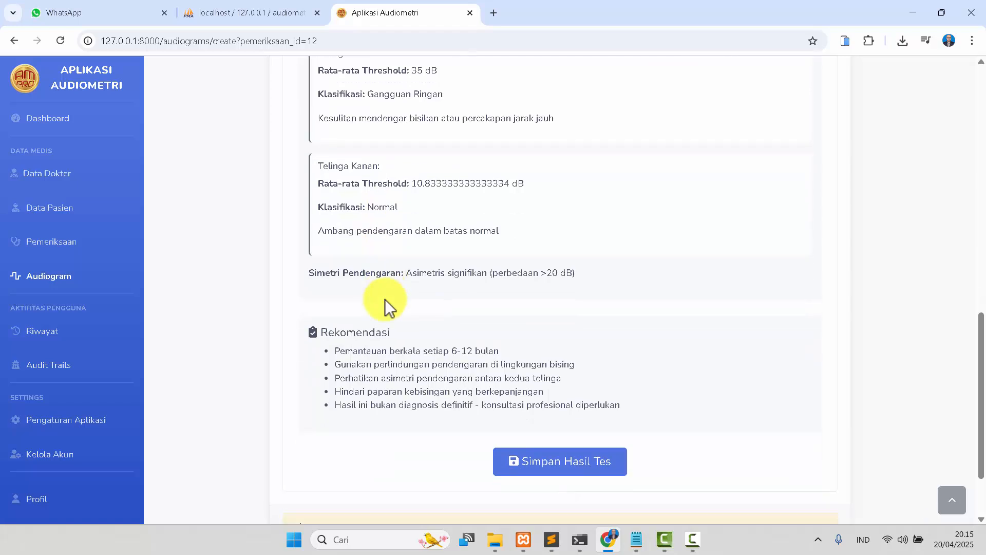
{"action": "left_click_drag", "start_coordinate": [338, 306], "coordinate": [484, 331]}
{"action": "left_click", "coordinate": [418, 352]}
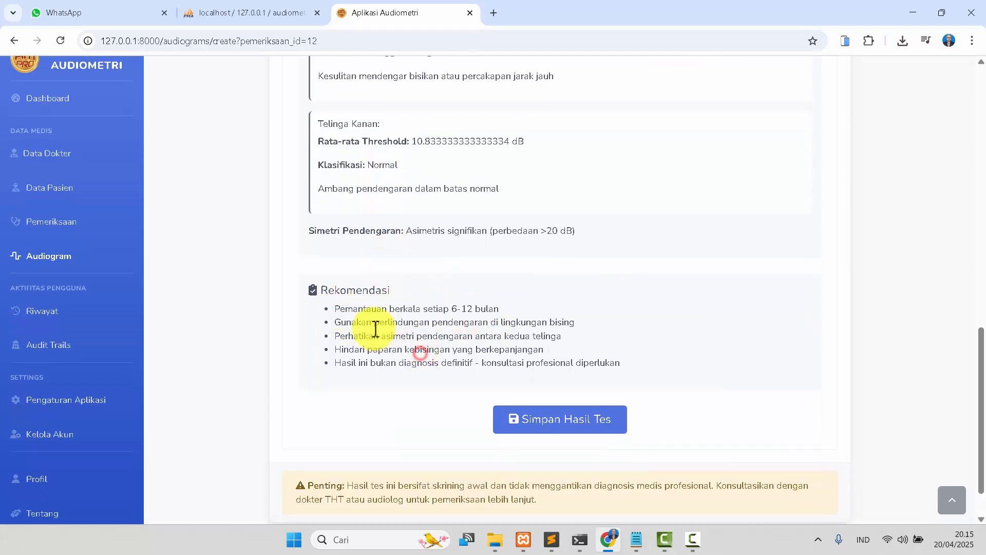
{"action": "scroll", "coordinate": [576, 357], "scroll_direction": "down", "scroll_amount": 1}
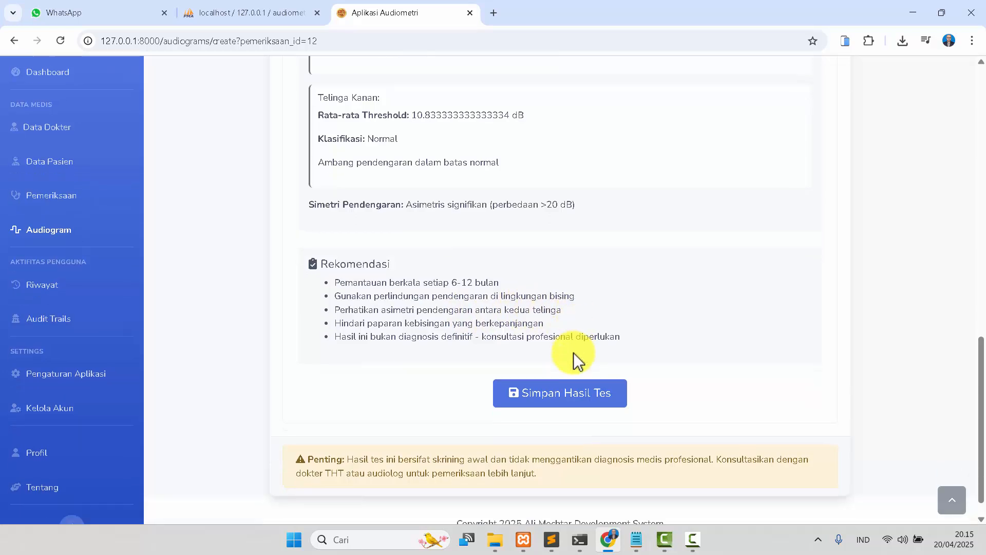
Save the test results and review the resulting audiogram detail page.
{"action": "left_click", "coordinate": [557, 370]}
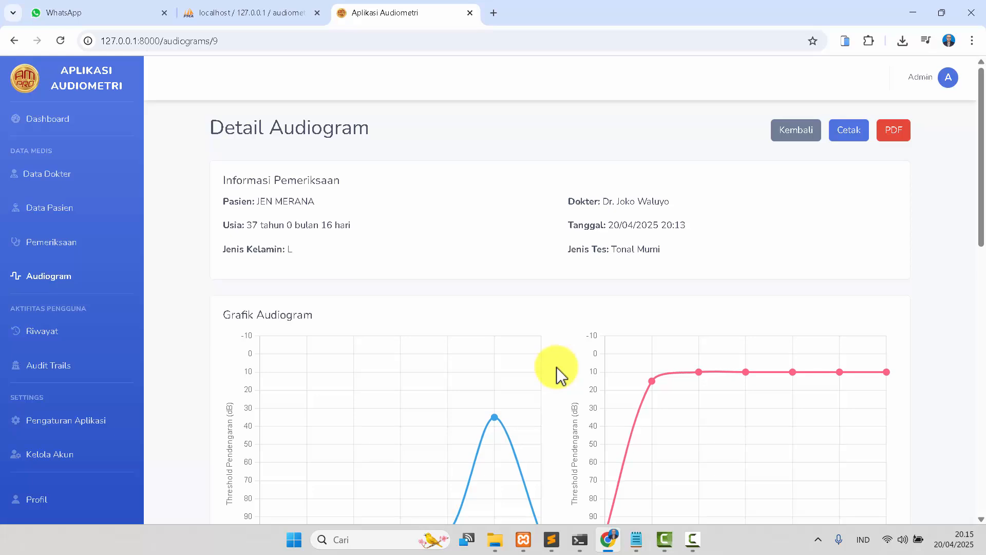
{"action": "scroll", "coordinate": [557, 367], "scroll_direction": "down", "scroll_amount": 8}
{"action": "scroll", "coordinate": [556, 367], "scroll_direction": "down", "scroll_amount": 4}
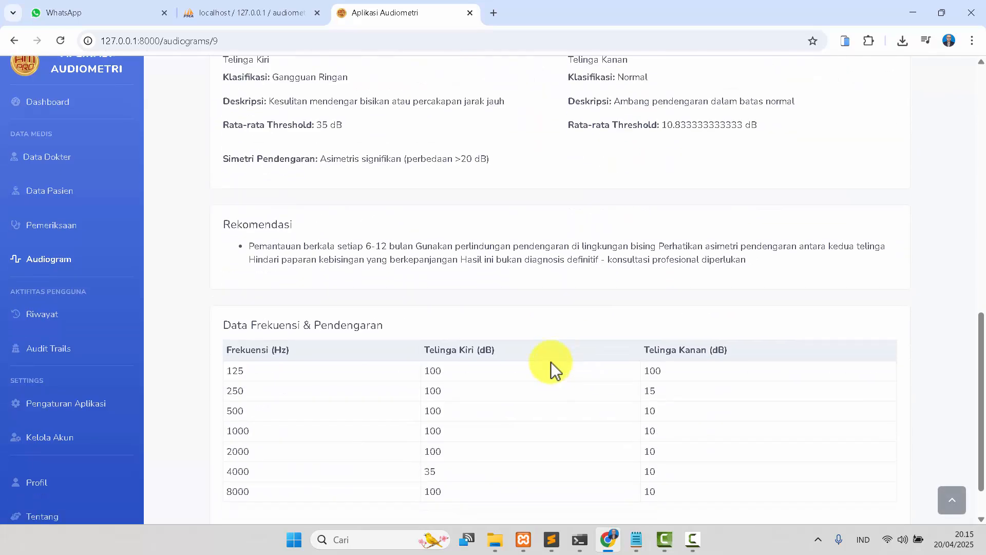
{"action": "scroll", "coordinate": [316, 259], "scroll_direction": "down", "scroll_amount": 1}
{"action": "scroll", "coordinate": [316, 257], "scroll_direction": "up", "scroll_amount": 4}
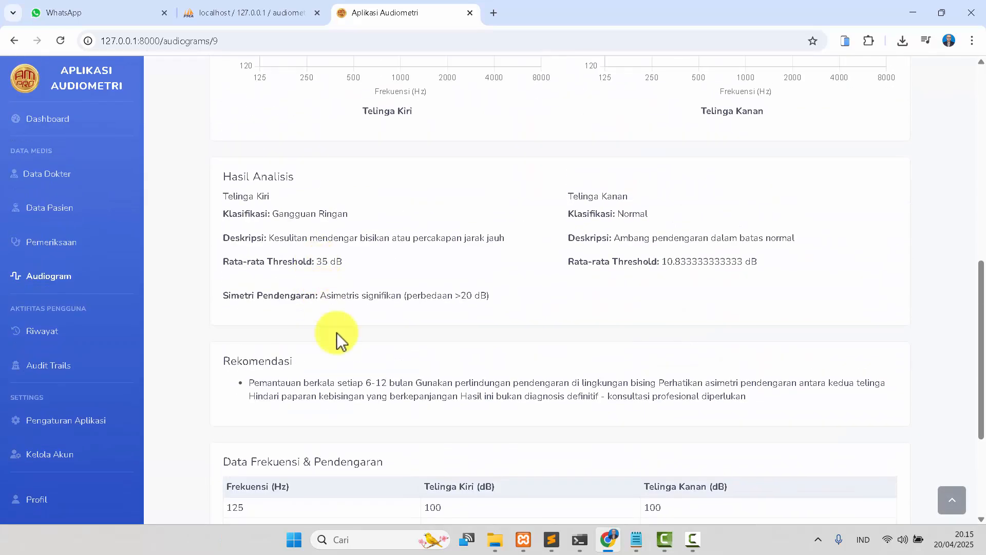
{"action": "scroll", "coordinate": [349, 383], "scroll_direction": "up", "scroll_amount": 10}
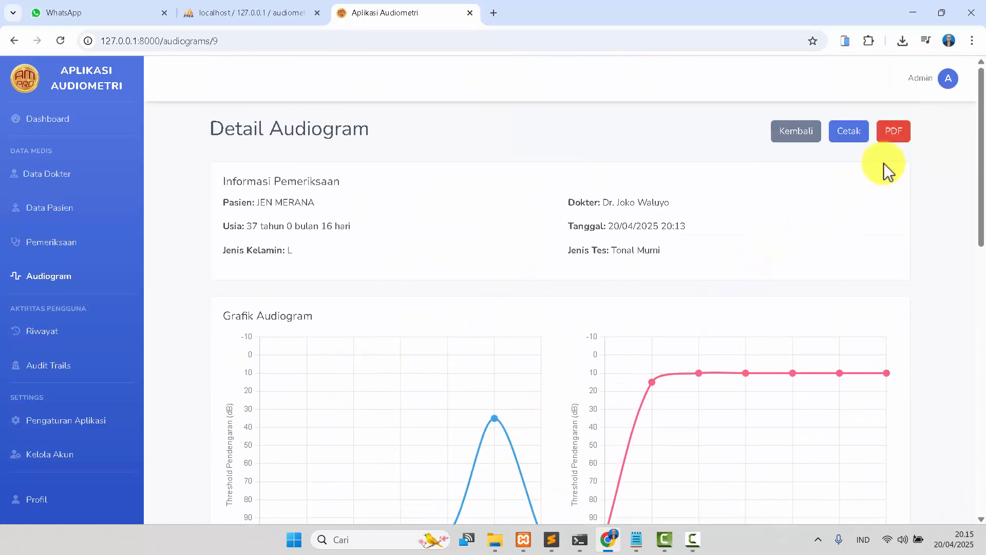
Export the audiogram as a PDF, review the generated report, and close the PDF viewer.
{"action": "left_click", "coordinate": [898, 138]}
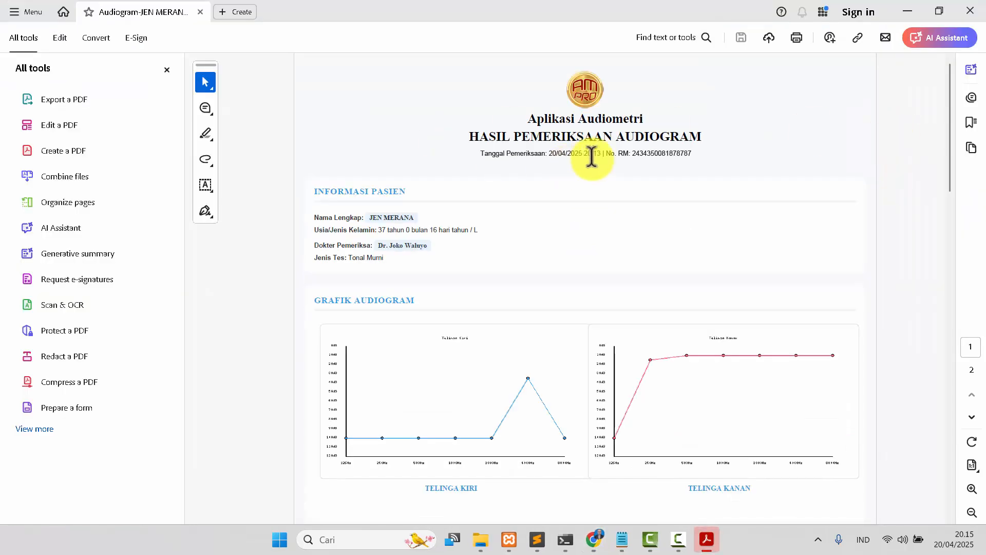
{"action": "scroll", "coordinate": [592, 157], "scroll_direction": "down", "scroll_amount": 1}
{"action": "scroll", "coordinate": [591, 157], "scroll_direction": "down", "scroll_amount": 5}
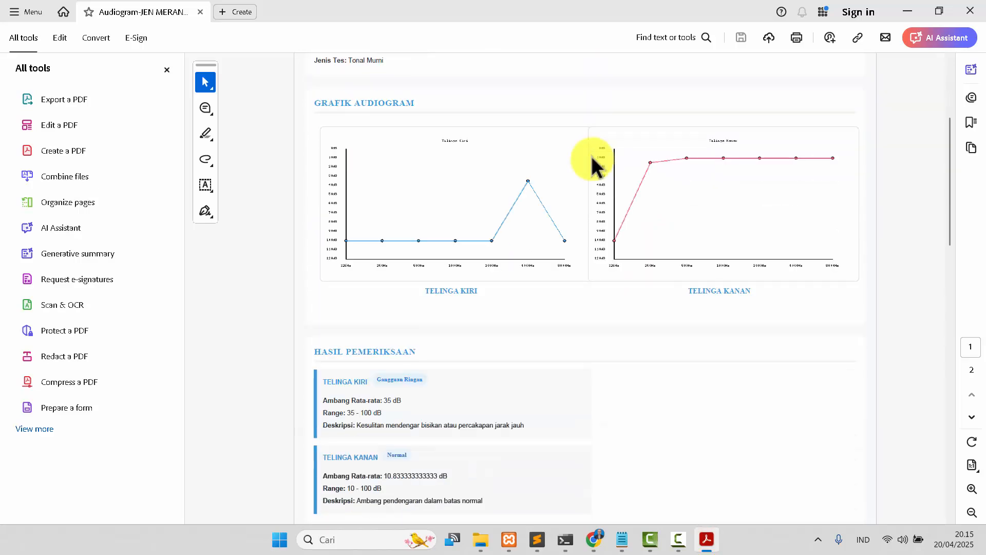
{"action": "scroll", "coordinate": [591, 158], "scroll_direction": "down", "scroll_amount": 2}
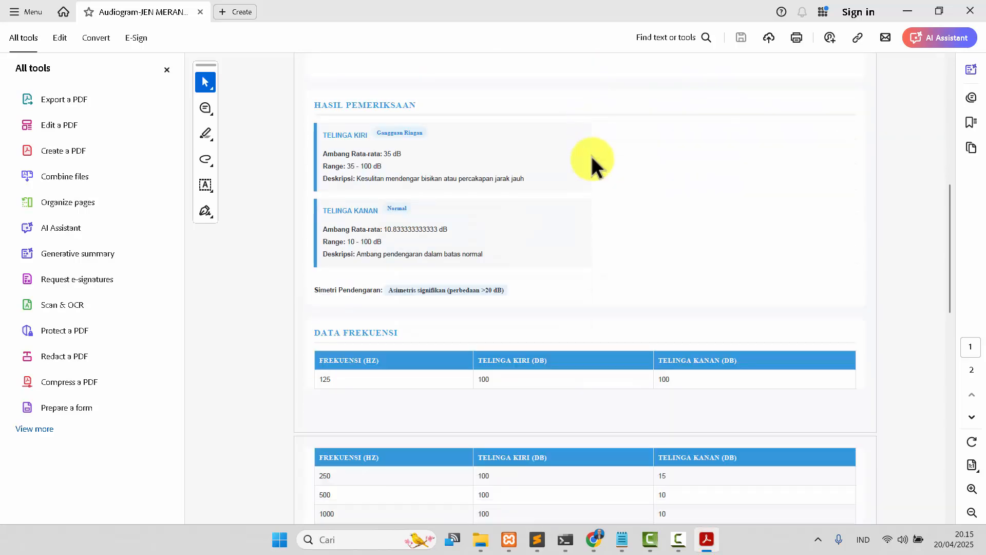
{"action": "scroll", "coordinate": [591, 155], "scroll_direction": "down", "scroll_amount": 8}
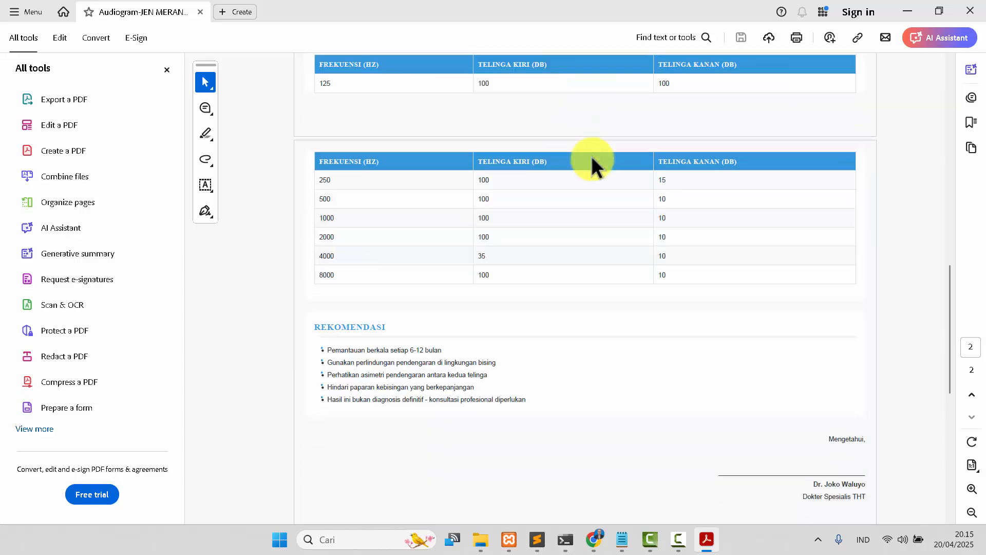
{"action": "left_click", "coordinate": [971, 11]}
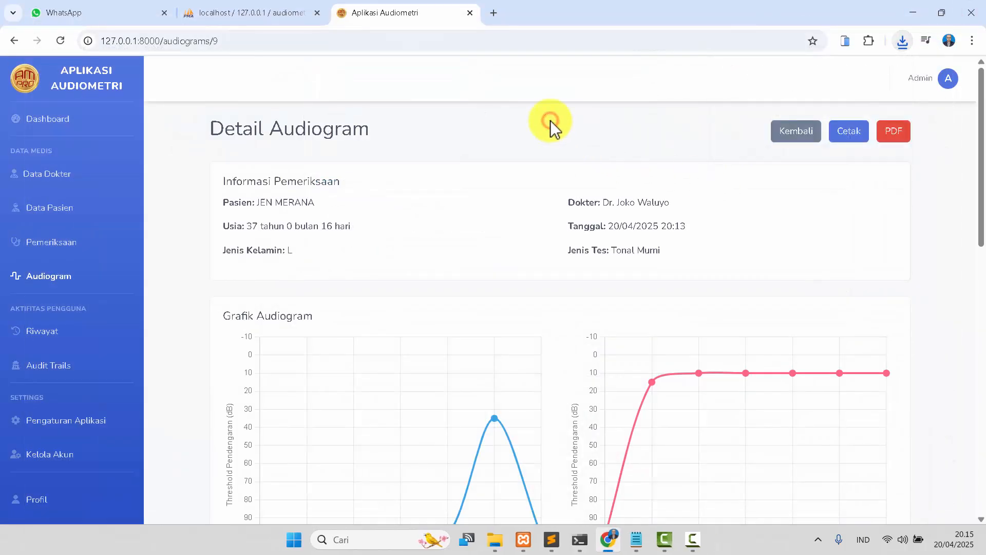
Return to the examinations list and start a new examination for the second patient in the list.
{"action": "left_click", "coordinate": [792, 132]}
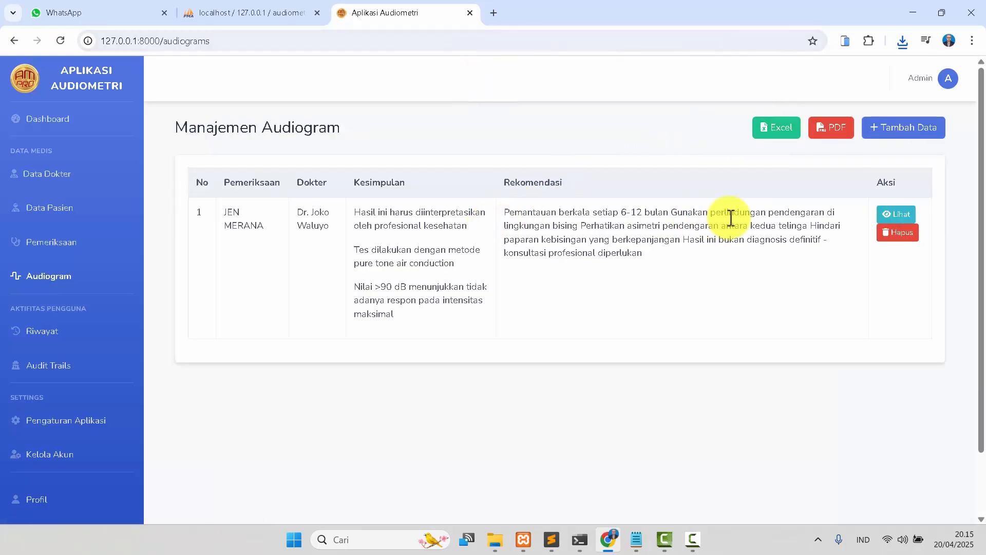
{"action": "left_click", "coordinate": [54, 243]}
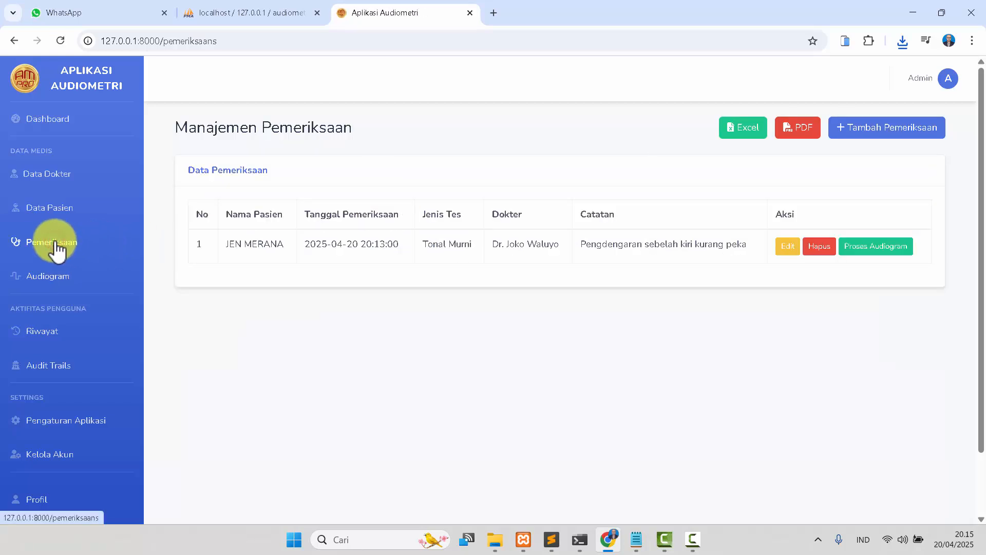
{"action": "left_click", "coordinate": [879, 134]}
{"action": "left_click", "coordinate": [344, 175]}
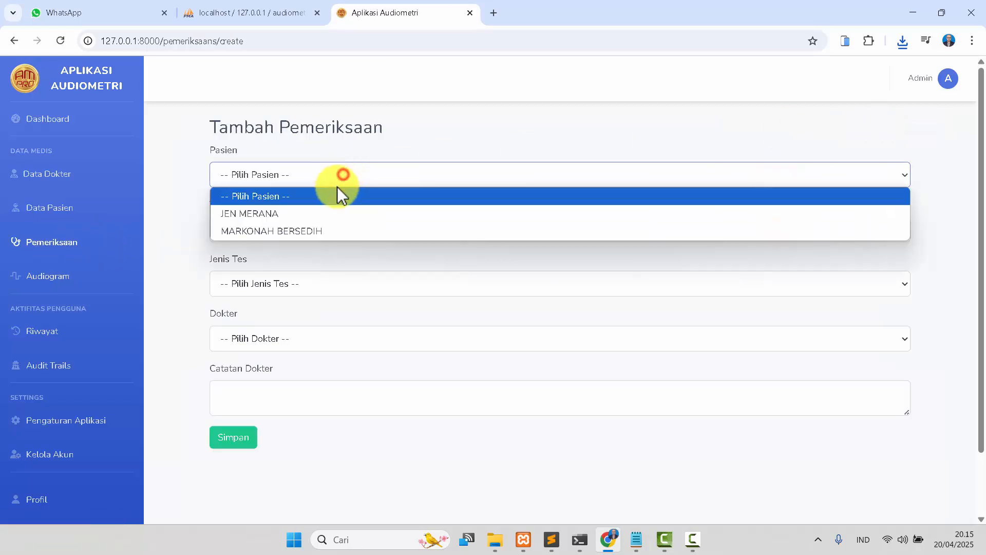
{"action": "left_click", "coordinate": [315, 227]}
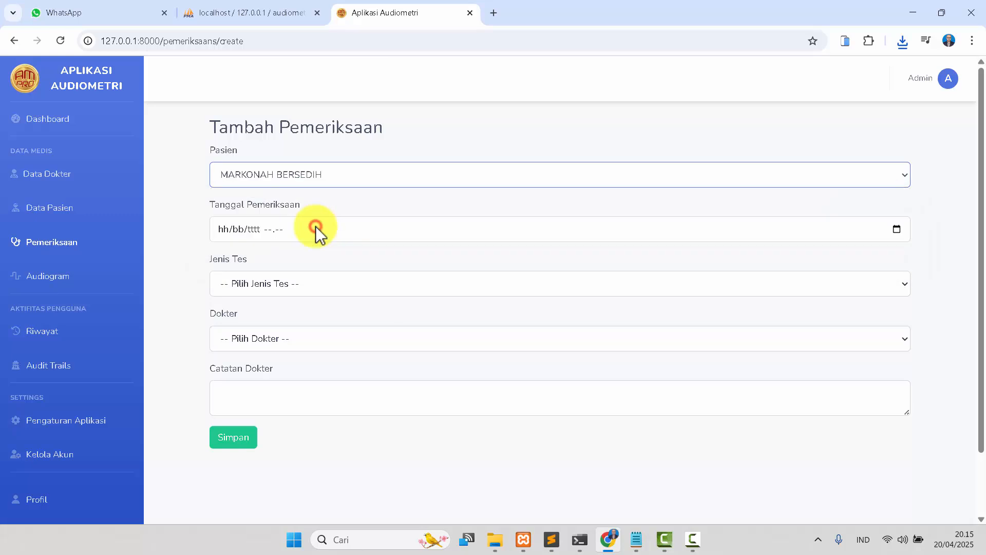
Set the examination date and time to 20/04/2025 20.15 with the date picker.
{"action": "left_click", "coordinate": [899, 229]}
{"action": "left_click", "coordinate": [411, 265]}
{"action": "left_click", "coordinate": [522, 258]}
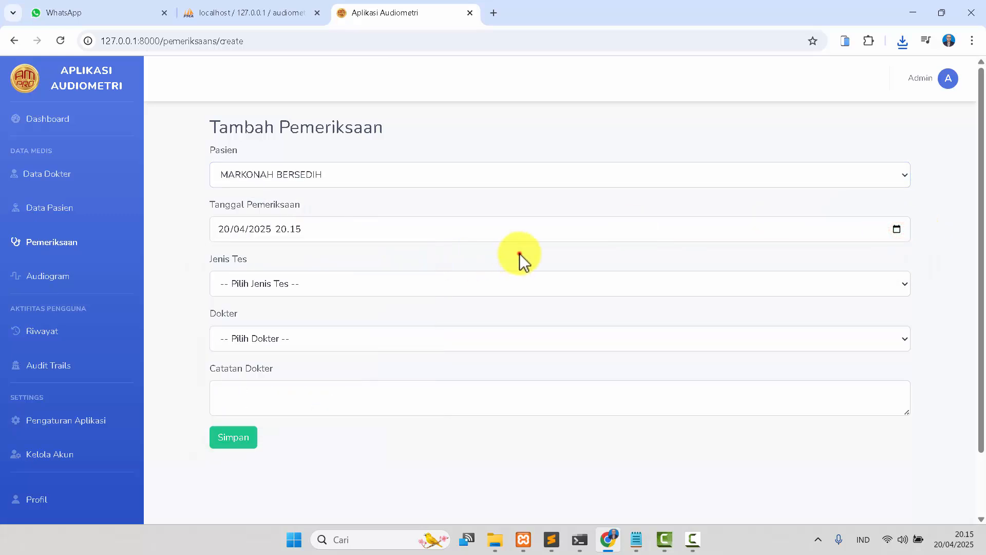
Choose Tonal Murni (Audiogram) as the test type and the second doctor in the list.
{"action": "left_click", "coordinate": [894, 286]}
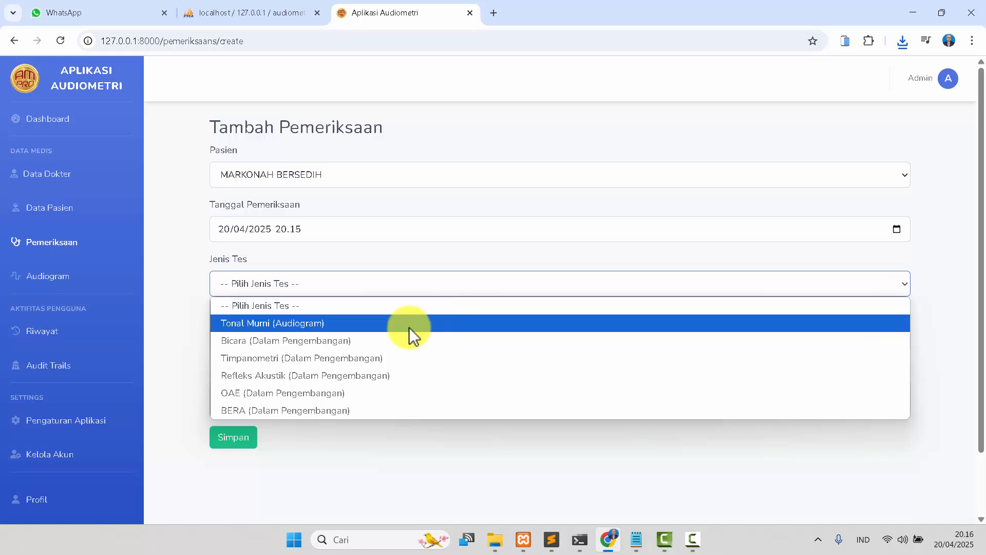
{"action": "left_click", "coordinate": [409, 328]}
{"action": "left_click", "coordinate": [381, 341]}
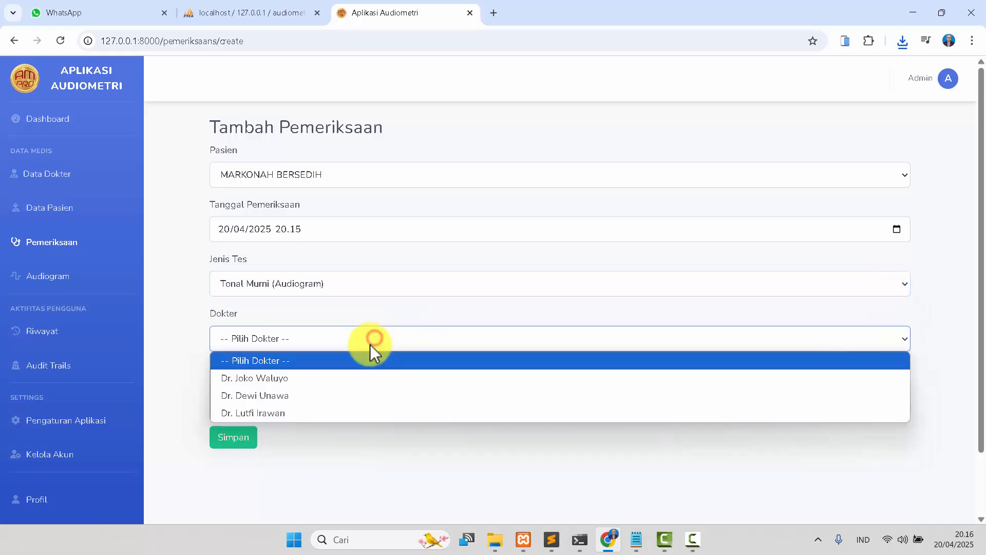
{"action": "left_click", "coordinate": [312, 397]}
Enter the doctor's note 'Pendengaran kada jelas kadang tidak apalagi kalau tidak punya UANG' and save the examination.
{"action": "left_click", "coordinate": [311, 396]}
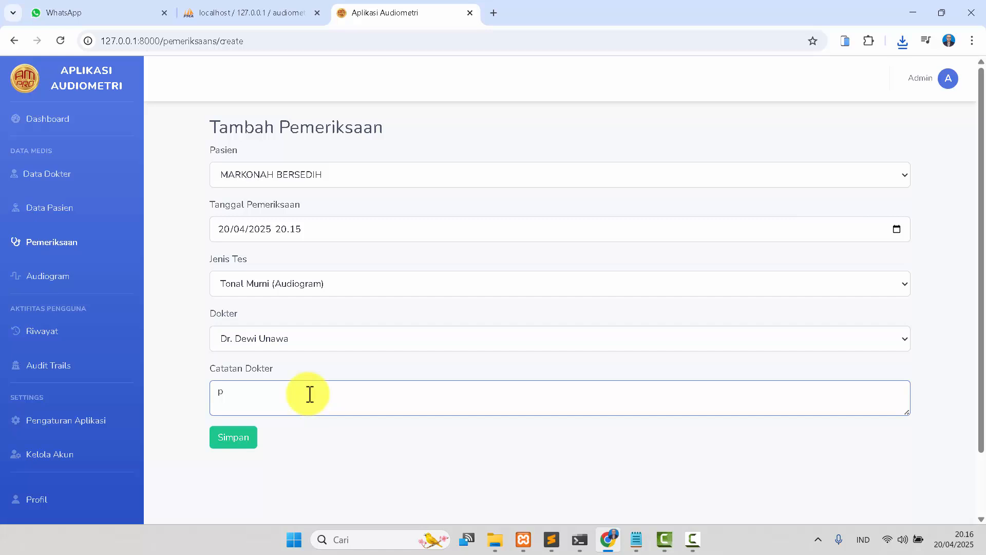
{"action": "type", "text": "Pendengaran kada jelas kadang"}
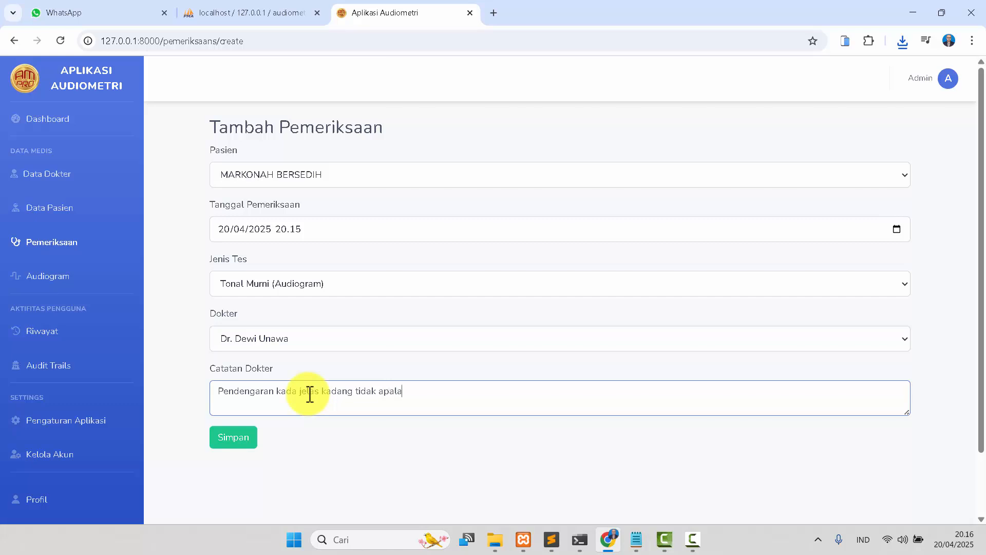
{"action": "type", "text": "tidak apalagi kalau tidak punya UANG"}
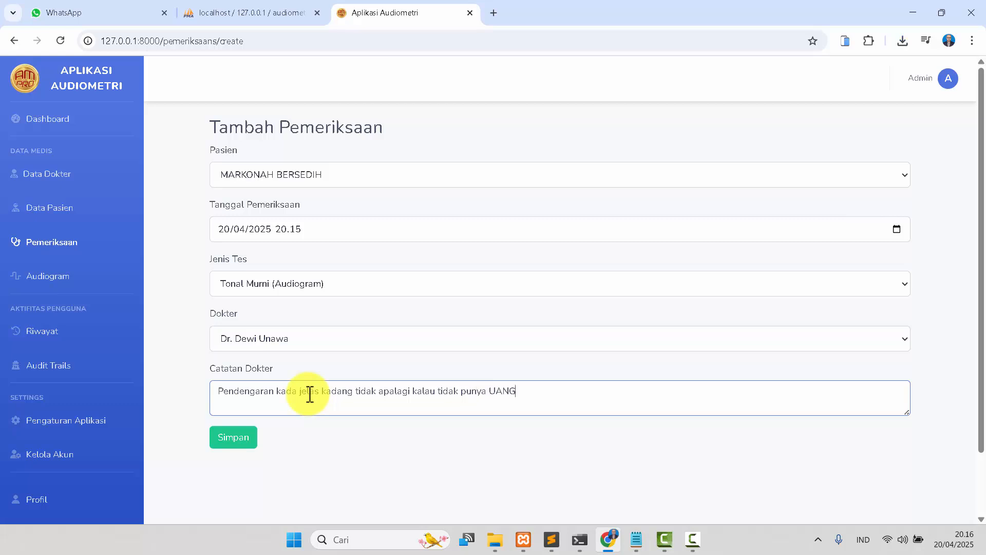
{"action": "left_click", "coordinate": [234, 441]}
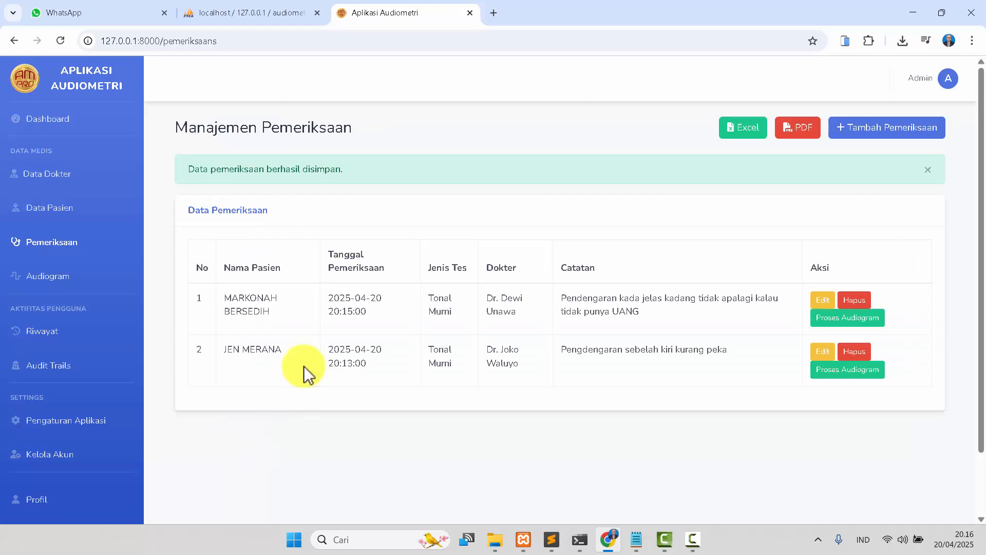
Open the audiogram test for the new examination, start it and play the calibration sound.
{"action": "left_click", "coordinate": [854, 321]}
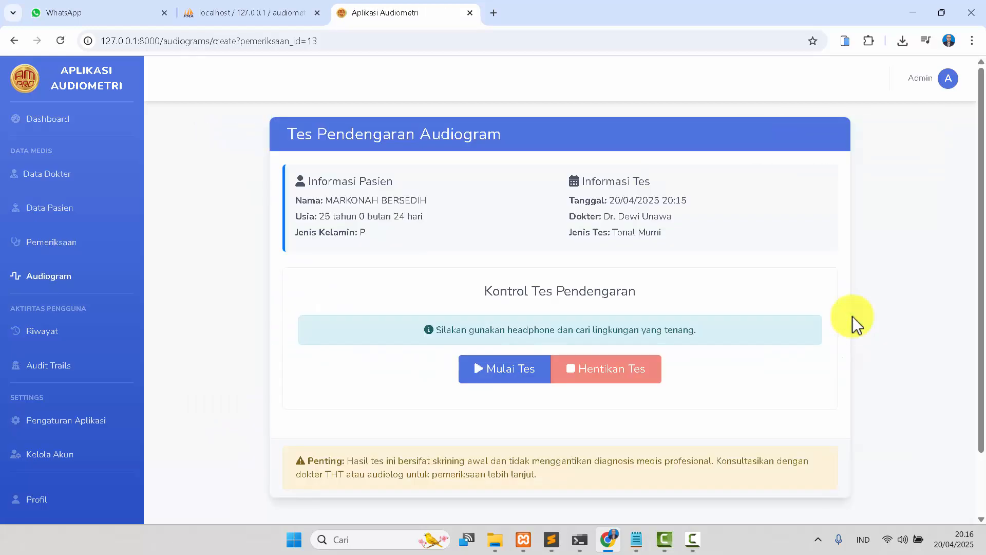
{"action": "left_click", "coordinate": [503, 374]}
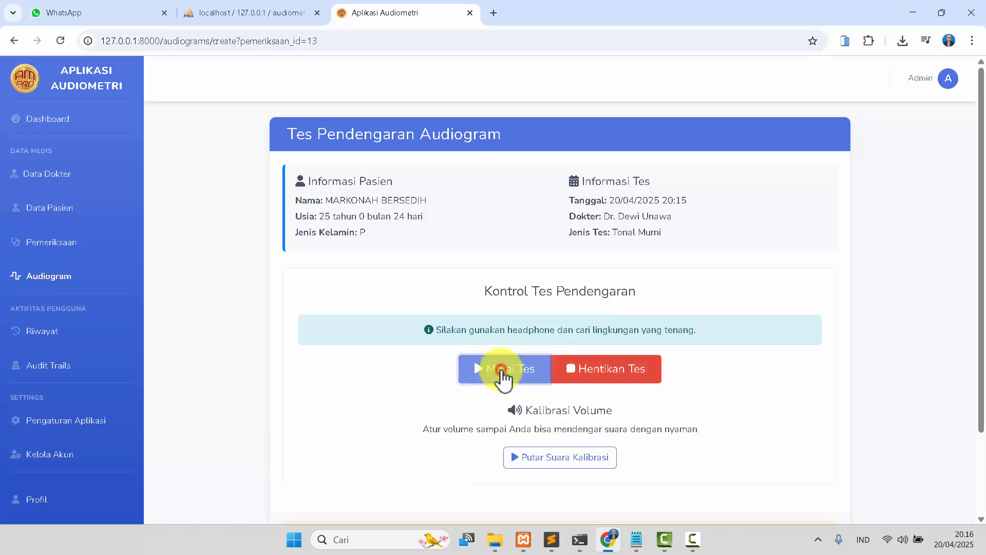
{"action": "left_click", "coordinate": [567, 465]}
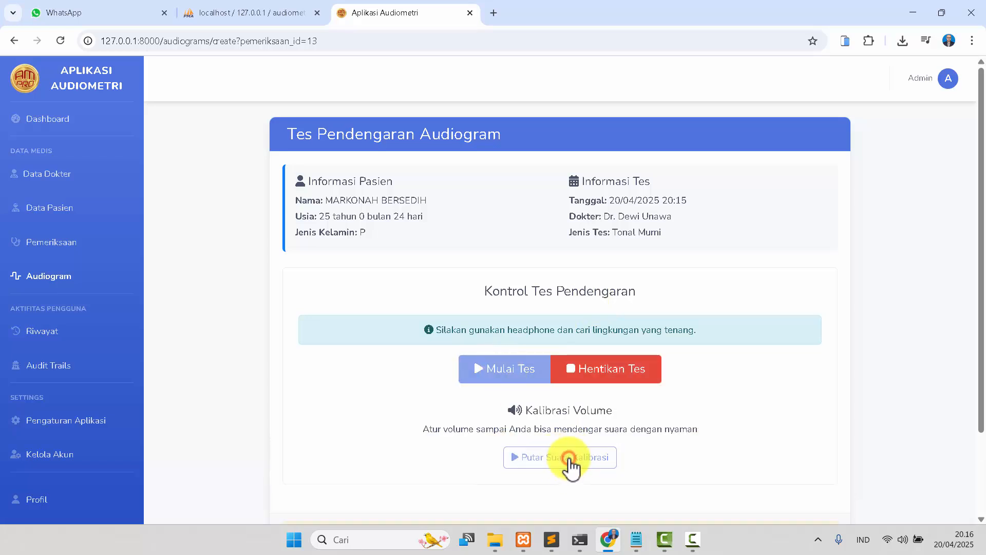
Adjust the system sound volume for the calibration tone.
{"action": "left_click", "coordinate": [903, 540]}
{"action": "mouse_move", "coordinate": [923, 464]}
{"action": "left_mouse_down"}
{"action": "mouse_move", "coordinate": [939, 466]}
{"action": "mouse_move", "coordinate": [922, 466]}
{"action": "left_mouse_up"}
{"action": "left_click", "coordinate": [665, 482]}
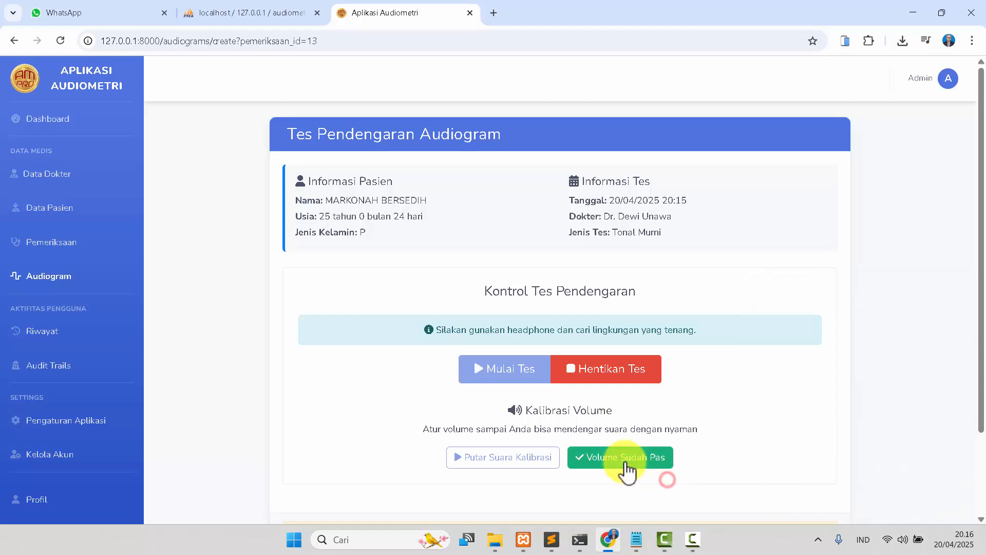
Restart the hearing test, replay the calibration sound and confirm the volume is right.
{"action": "left_click", "coordinate": [614, 371]}
{"action": "left_click", "coordinate": [514, 371]}
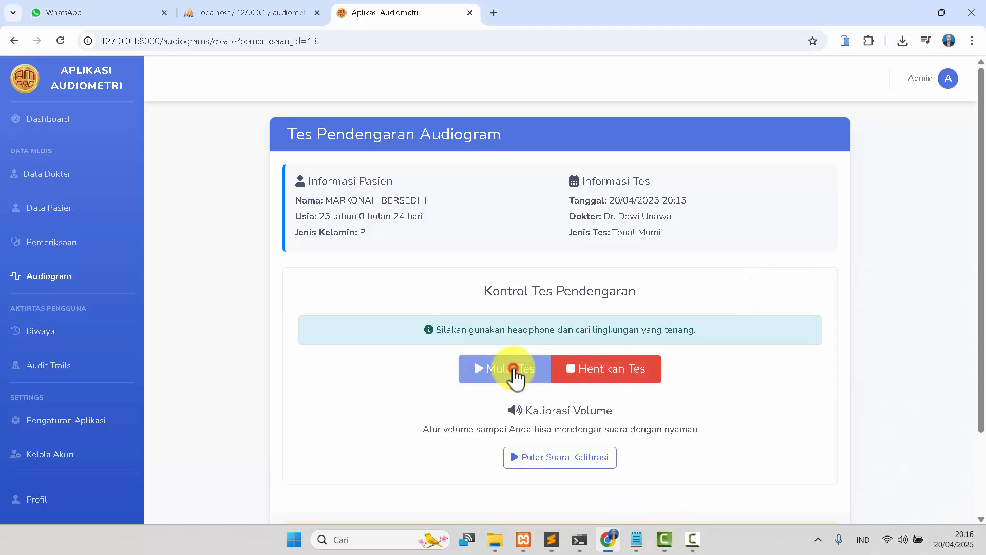
{"action": "left_click", "coordinate": [532, 457]}
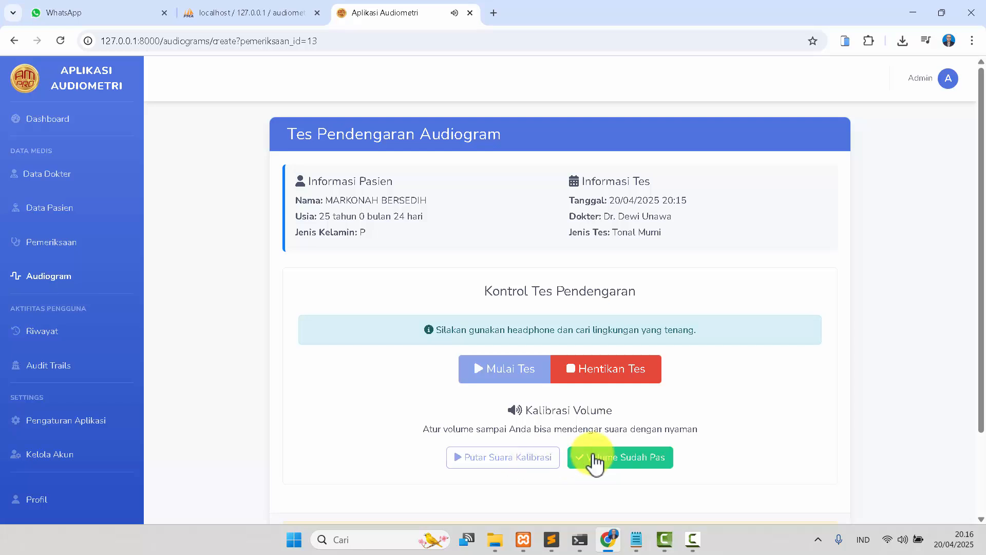
{"action": "left_click", "coordinate": [591, 459]}
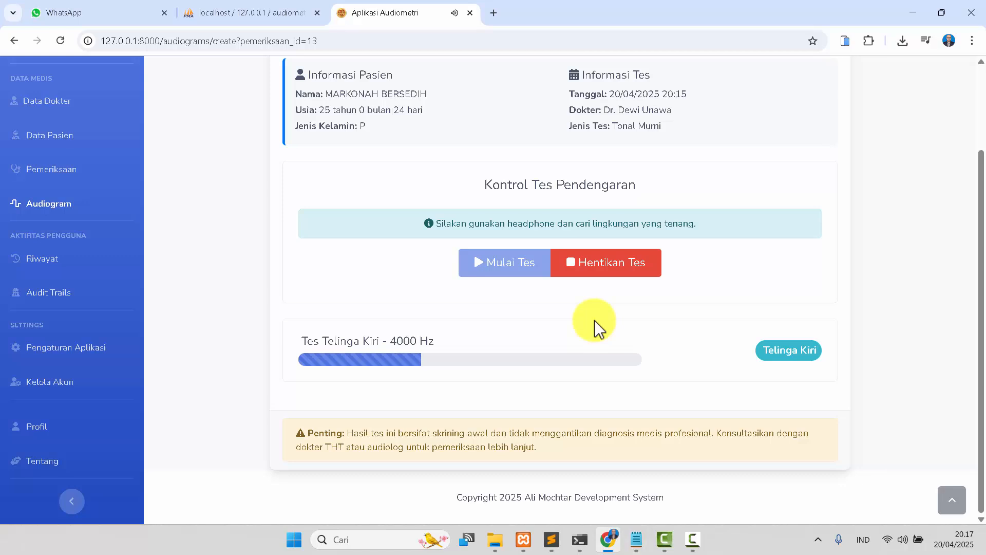
Respond to the test tones for each frequency of the left and right ears.
{"action": "key", "text": "space"}
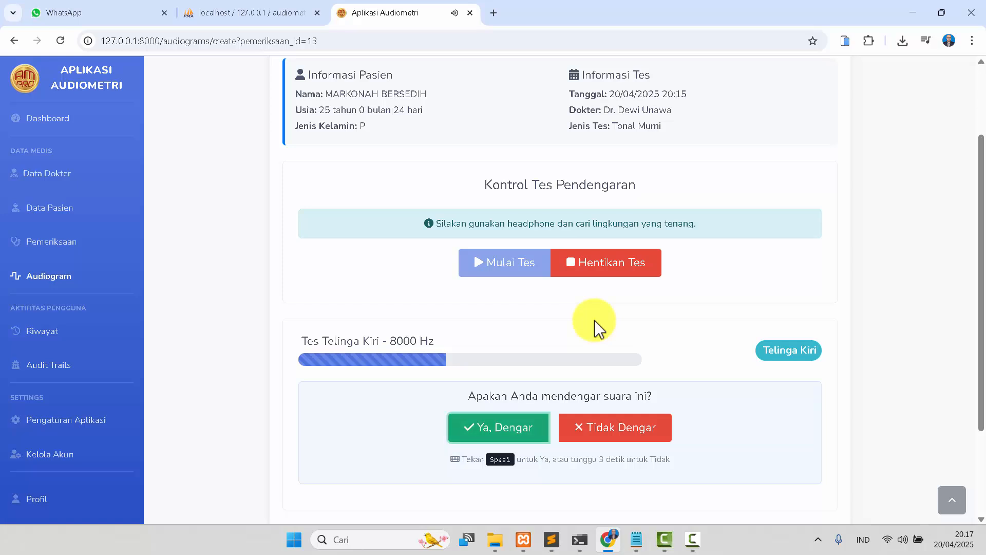
{"action": "key", "text": "space"}
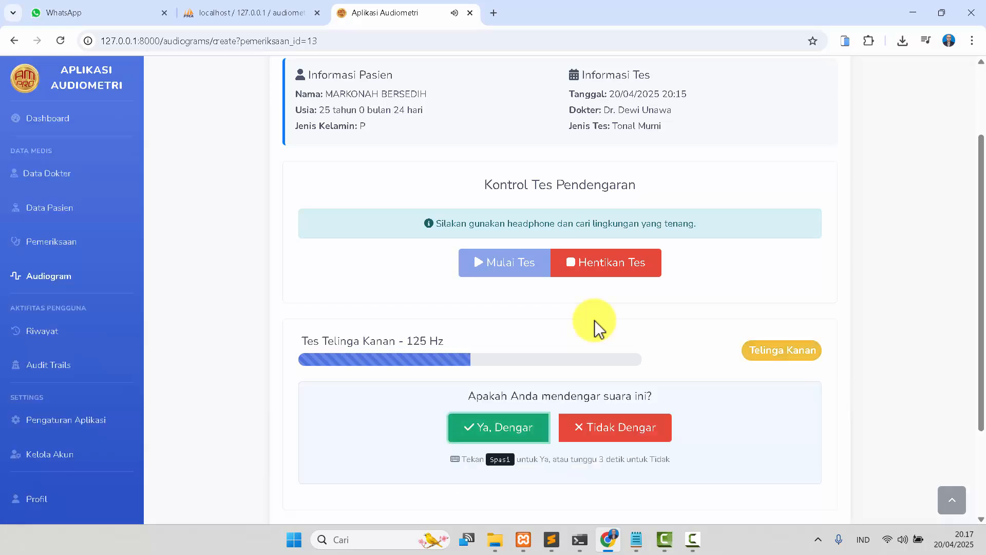
{"action": "key", "text": "space"}
{"action": "key", "text": "space"}
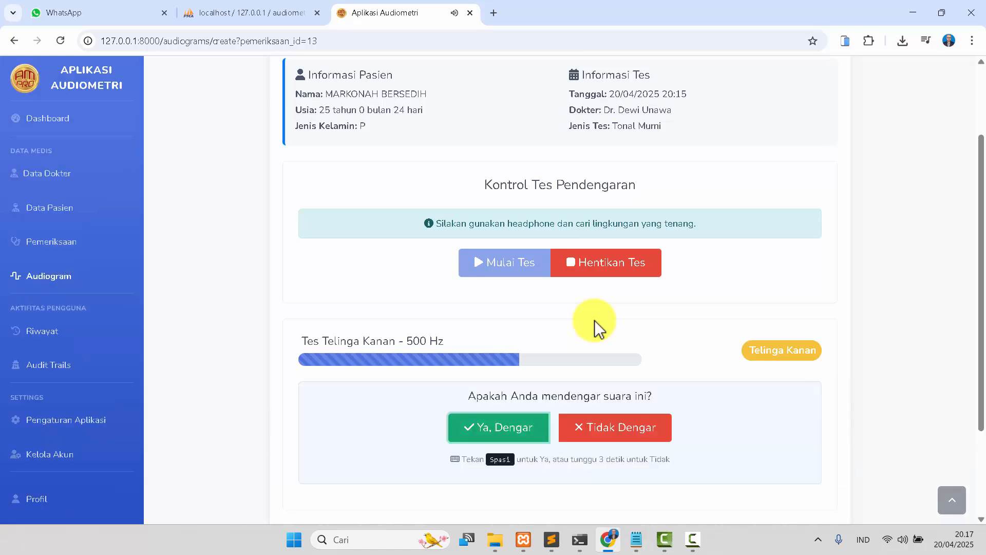
{"action": "key", "text": "space"}
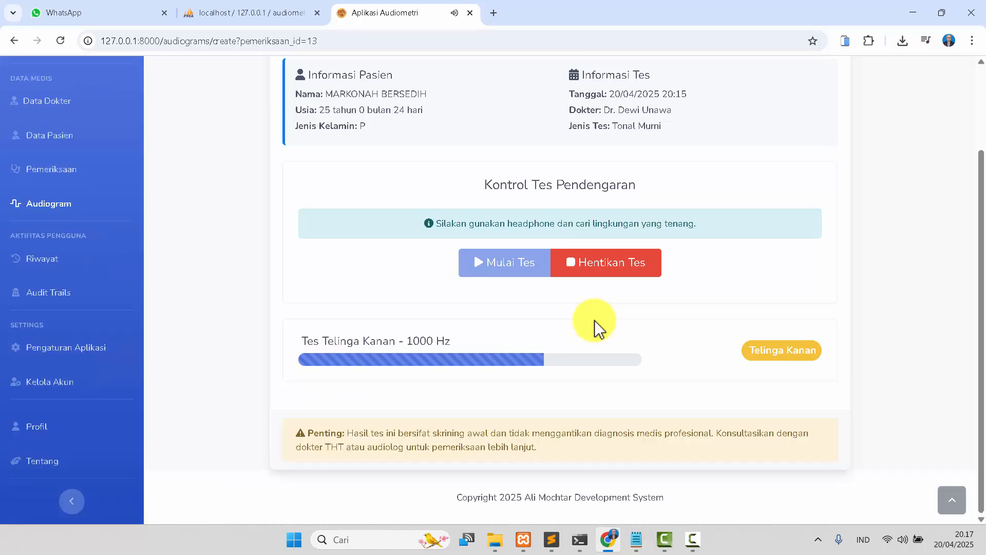
{"action": "key", "text": "space"}
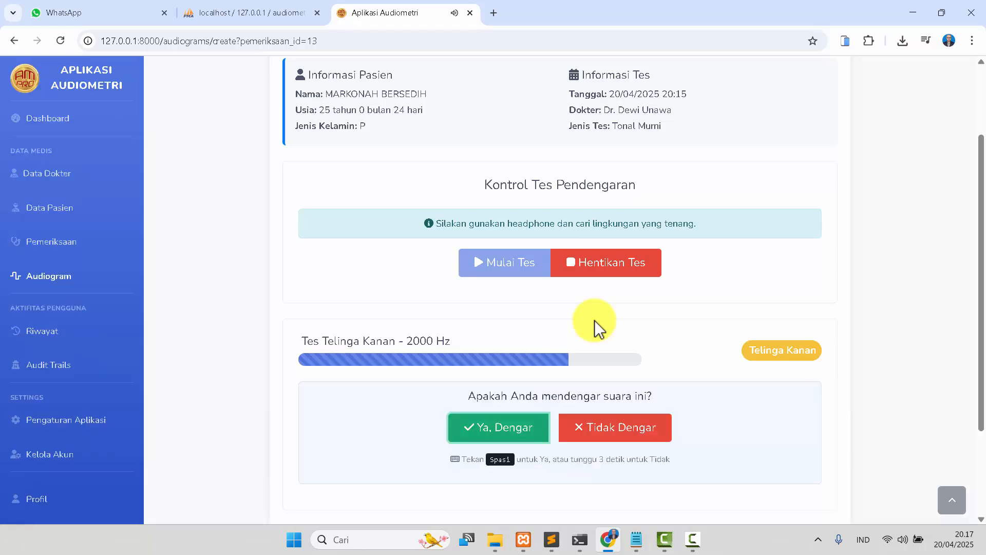
{"action": "key", "text": "space"}
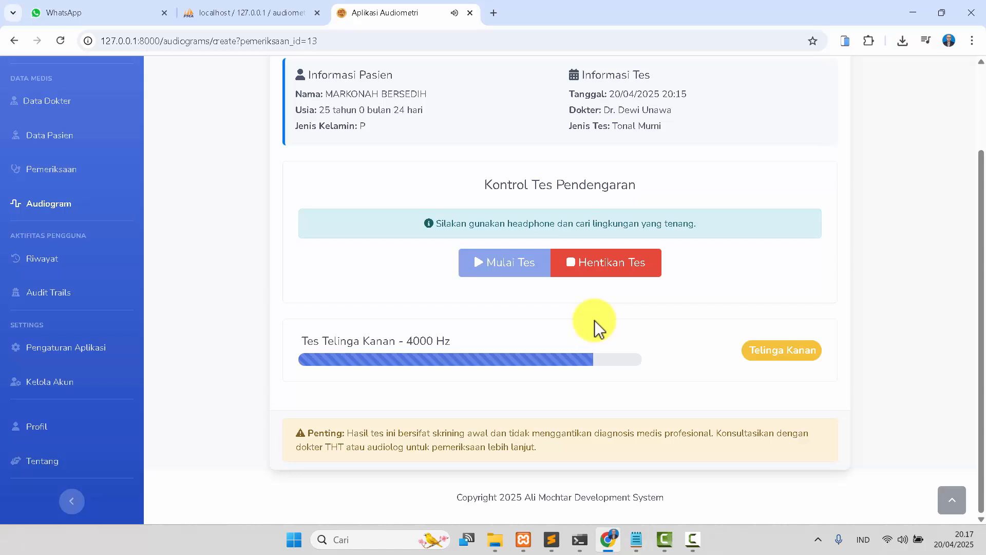
{"action": "key", "text": "space"}
{"action": "key", "text": "space"}
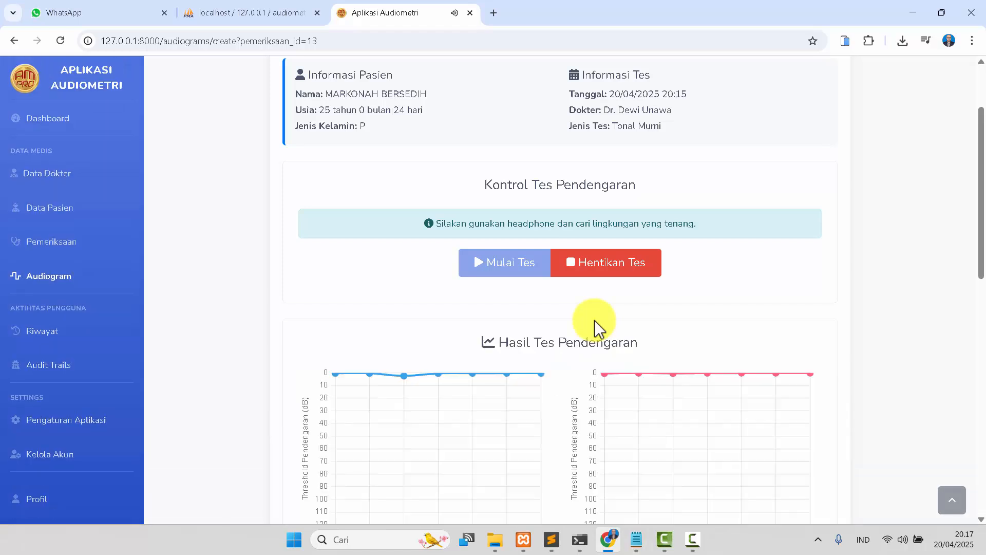
Scroll through the audiogram charts, analysis and recommendations of the test results.
{"action": "scroll", "coordinate": [596, 329], "scroll_direction": "down", "scroll_amount": 7}
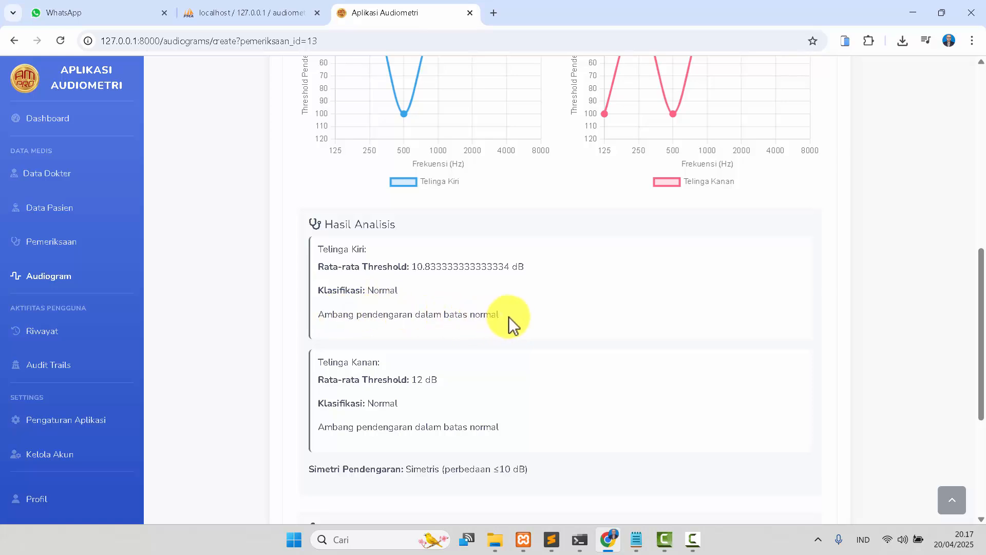
{"action": "scroll", "coordinate": [509, 316], "scroll_direction": "down", "scroll_amount": 1}
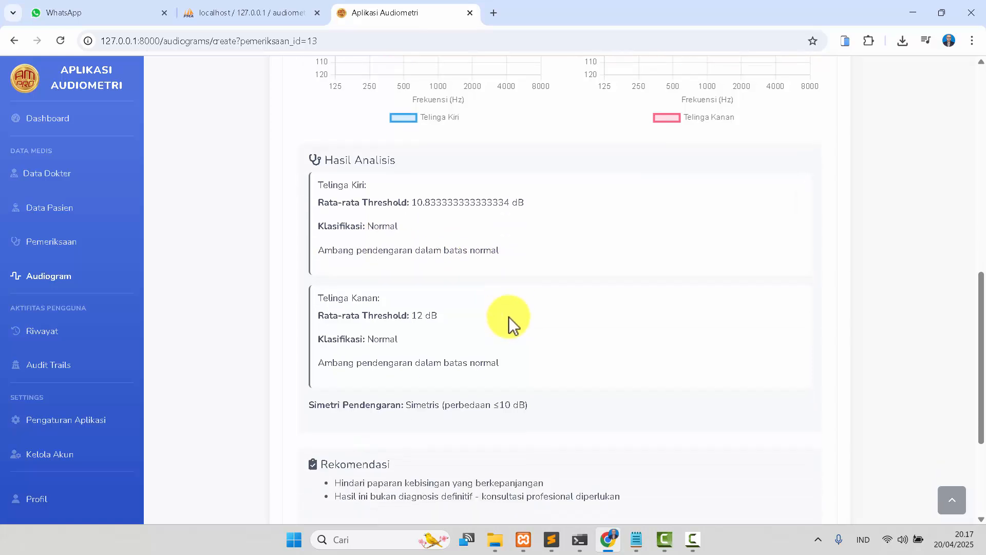
{"action": "scroll", "coordinate": [509, 316], "scroll_direction": "down", "scroll_amount": 2}
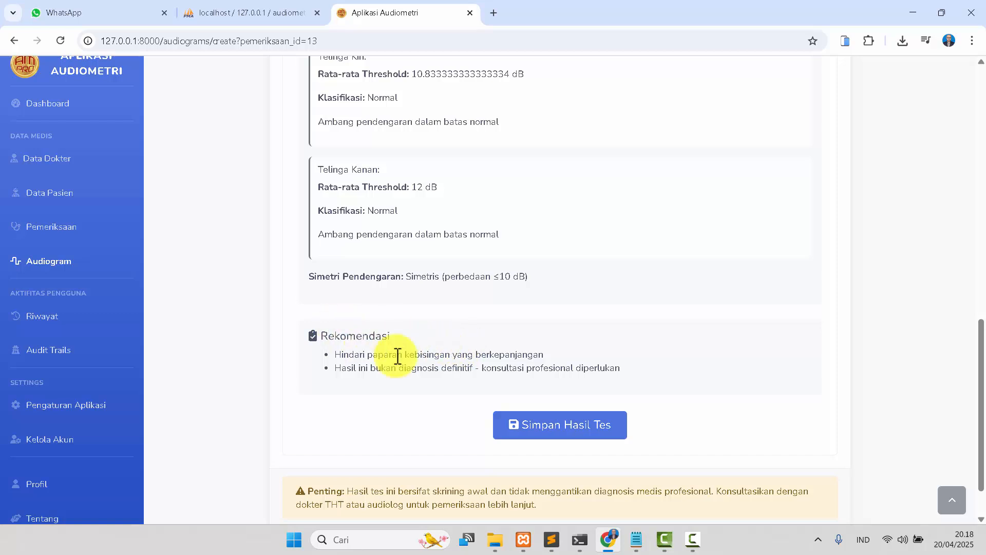
{"action": "scroll", "coordinate": [489, 367], "scroll_direction": "down", "scroll_amount": 1}
{"action": "left_click_drag", "start_coordinate": [624, 310], "coordinate": [297, 298]}
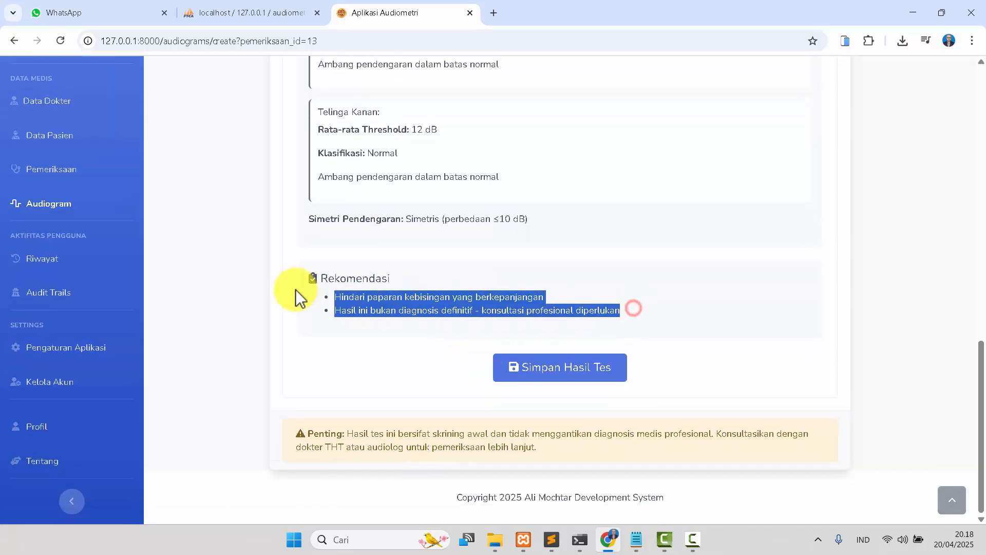
{"action": "left_click", "coordinate": [424, 331]}
{"action": "scroll", "coordinate": [514, 308], "scroll_direction": "up", "scroll_amount": 2}
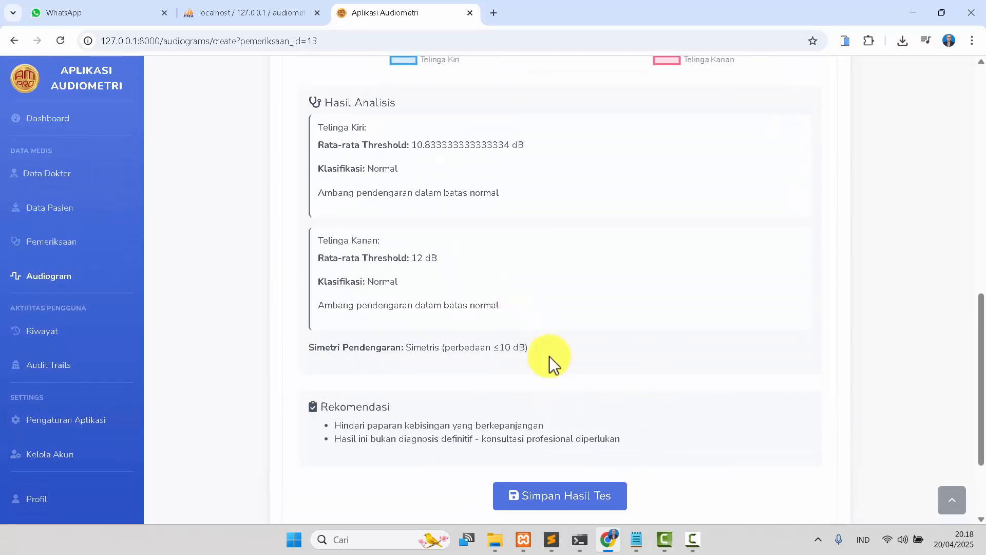
Save the test results and review the saved audiogram detail page.
{"action": "left_click", "coordinate": [561, 495]}
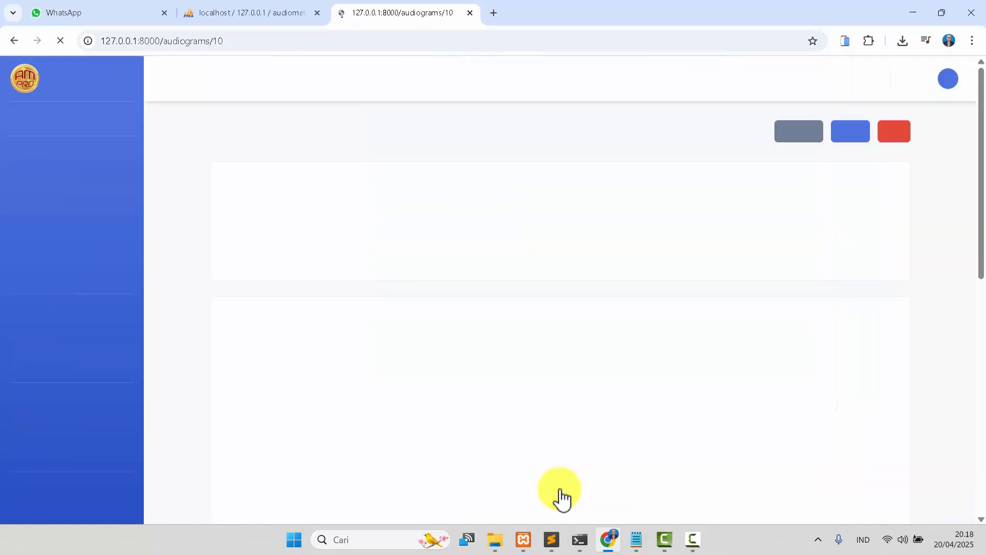
{"action": "scroll", "coordinate": [525, 381], "scroll_direction": "down", "scroll_amount": 10}
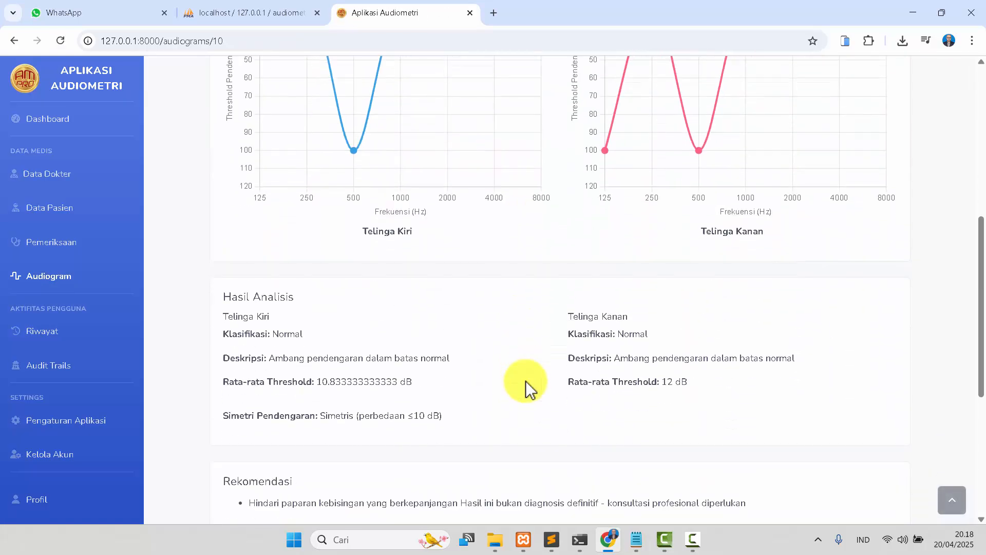
{"action": "scroll", "coordinate": [525, 381], "scroll_direction": "down", "scroll_amount": 3}
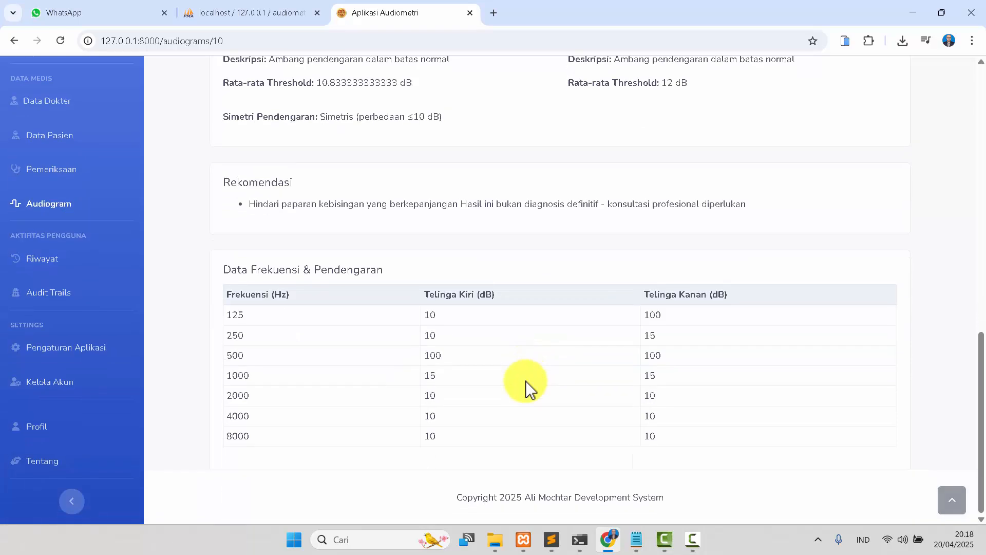
{"action": "key", "text": "Home"}
{"action": "scroll", "coordinate": [526, 381], "scroll_direction": "up", "scroll_amount": 1}
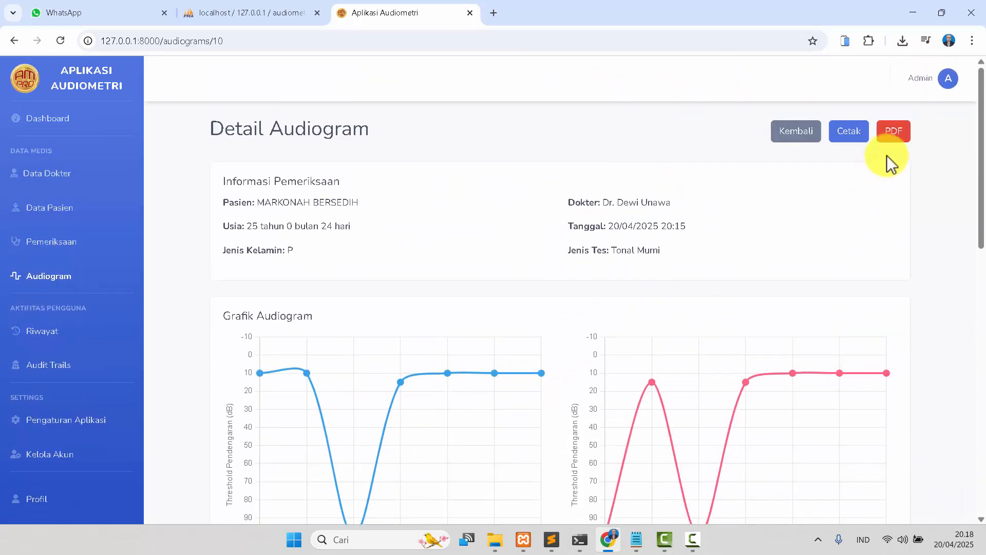
Export the audiogram as a PDF, scroll through the report, and close the PDF viewer.
{"action": "left_click", "coordinate": [897, 141]}
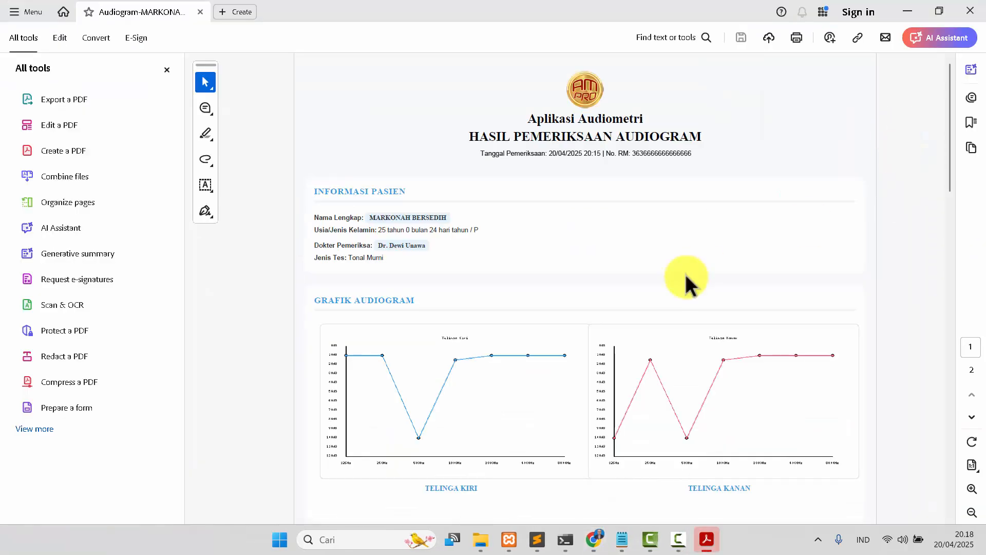
{"action": "scroll", "coordinate": [685, 276], "scroll_direction": "down", "scroll_amount": 5}
{"action": "scroll", "coordinate": [685, 275], "scroll_direction": "down", "scroll_amount": 2}
{"action": "scroll", "coordinate": [685, 274], "scroll_direction": "up", "scroll_amount": 6}
{"action": "scroll", "coordinate": [685, 274], "scroll_direction": "down", "scroll_amount": 6}
{"action": "scroll", "coordinate": [685, 273], "scroll_direction": "down", "scroll_amount": 2}
{"action": "scroll", "coordinate": [685, 272], "scroll_direction": "up", "scroll_amount": 7}
{"action": "left_click", "coordinate": [972, 11]}
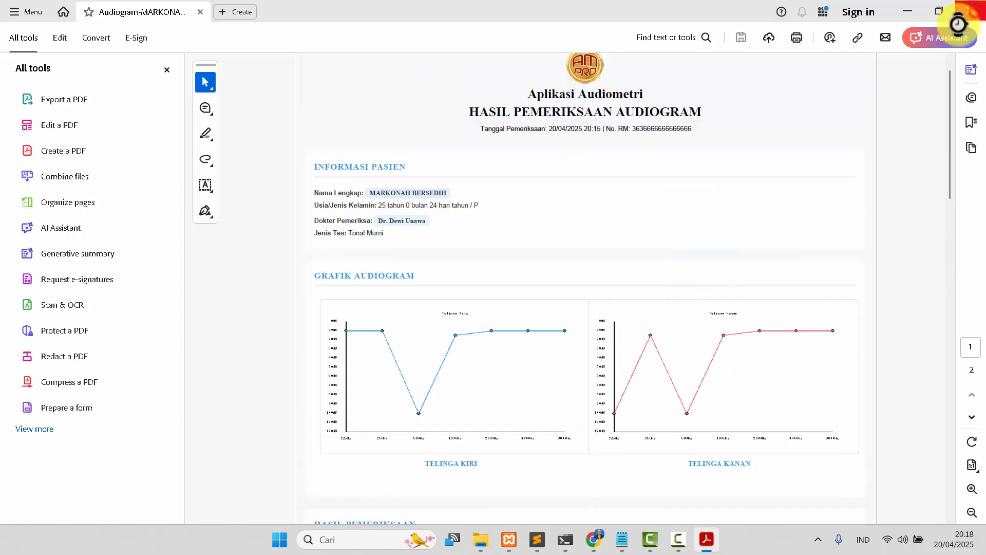
Return to the audiogram list, go to patient management and start adding a new patient.
{"action": "left_click", "coordinate": [583, 149]}
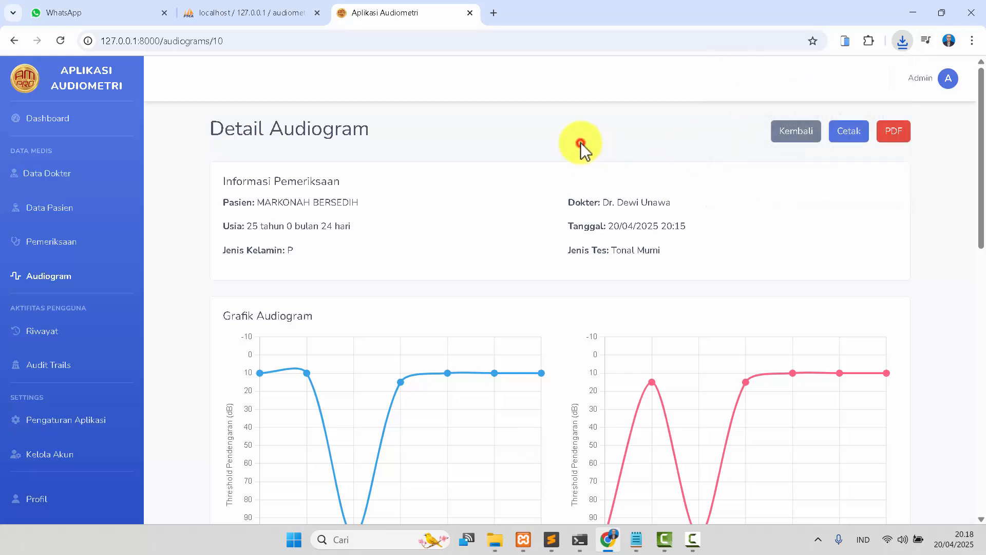
{"action": "left_click", "coordinate": [802, 135]}
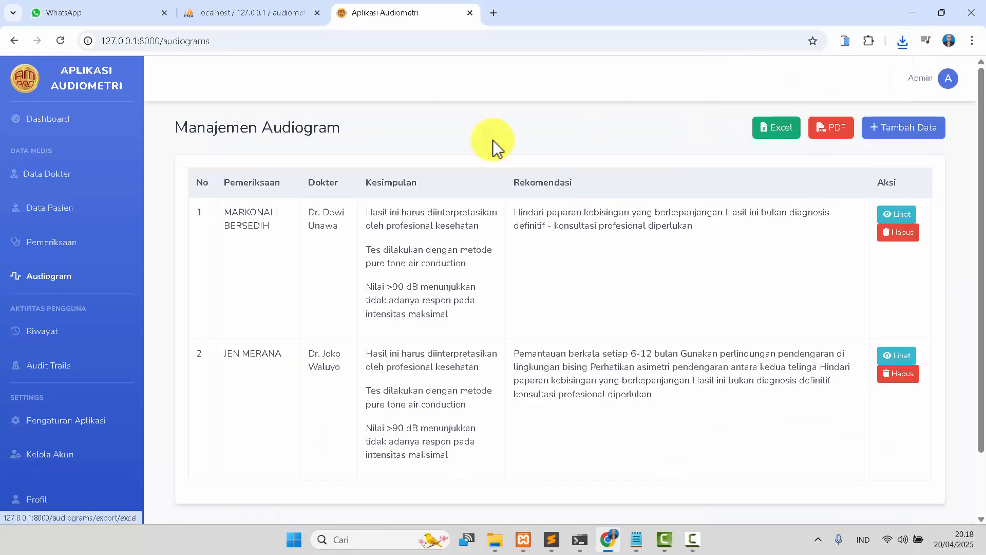
{"action": "left_click", "coordinate": [45, 209]}
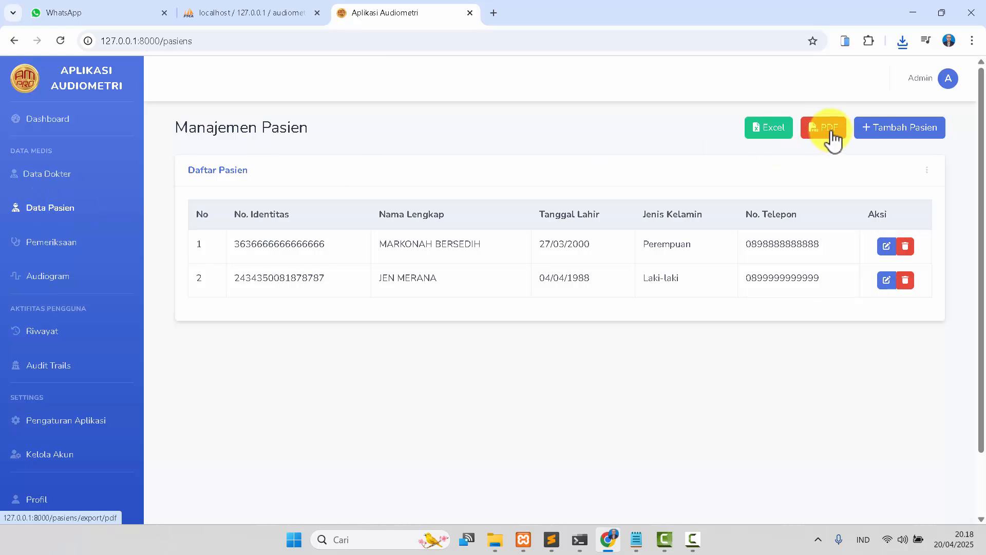
{"action": "left_click", "coordinate": [903, 136]}
Enter the new patient's identity number and full name in the add-patient form.
{"action": "left_click", "coordinate": [319, 171]}
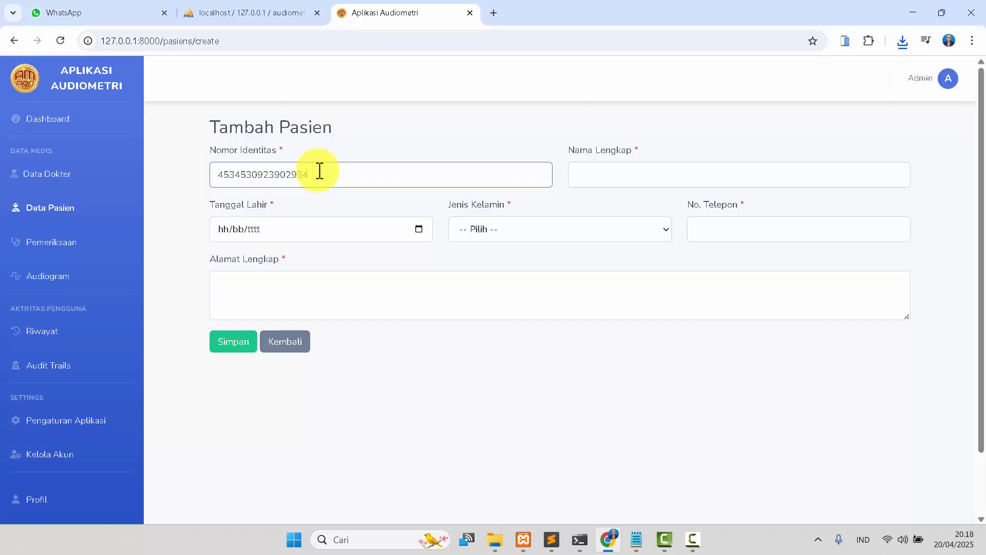
{"action": "key", "text": "Tab"}
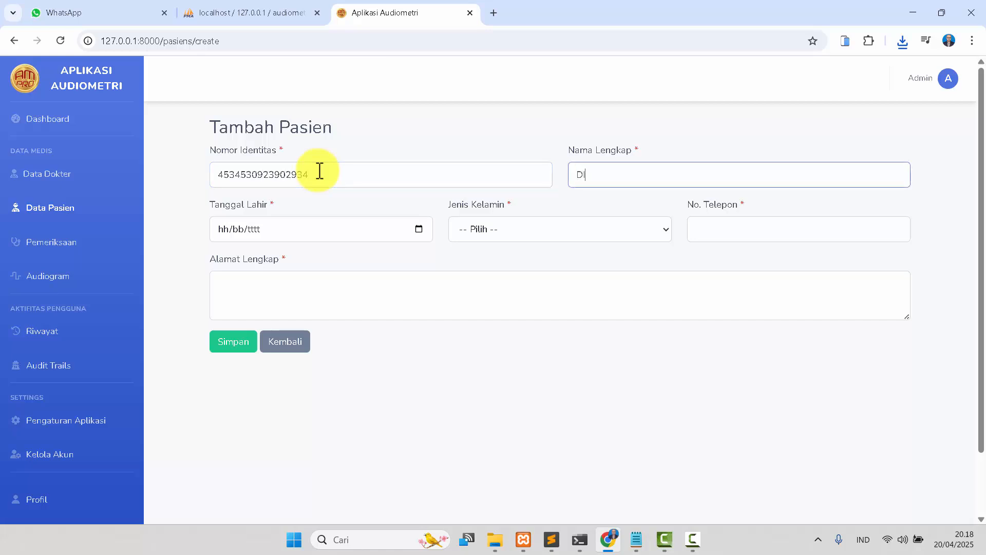
Pick the patient's birth date in the date picker and set the gender to Perempuan.
{"action": "left_click", "coordinate": [419, 230]}
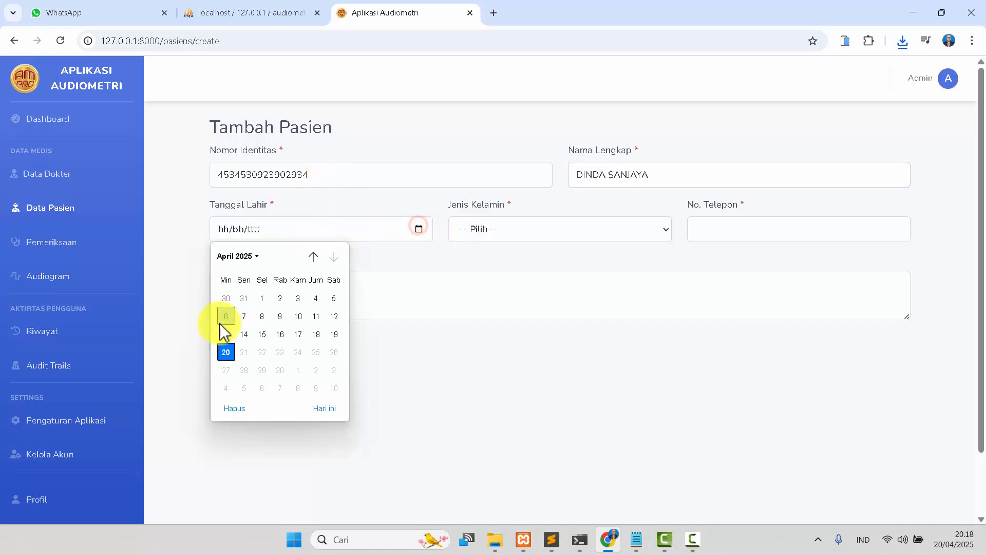
{"action": "left_click", "coordinate": [223, 315]}
{"action": "left_click", "coordinate": [259, 231]}
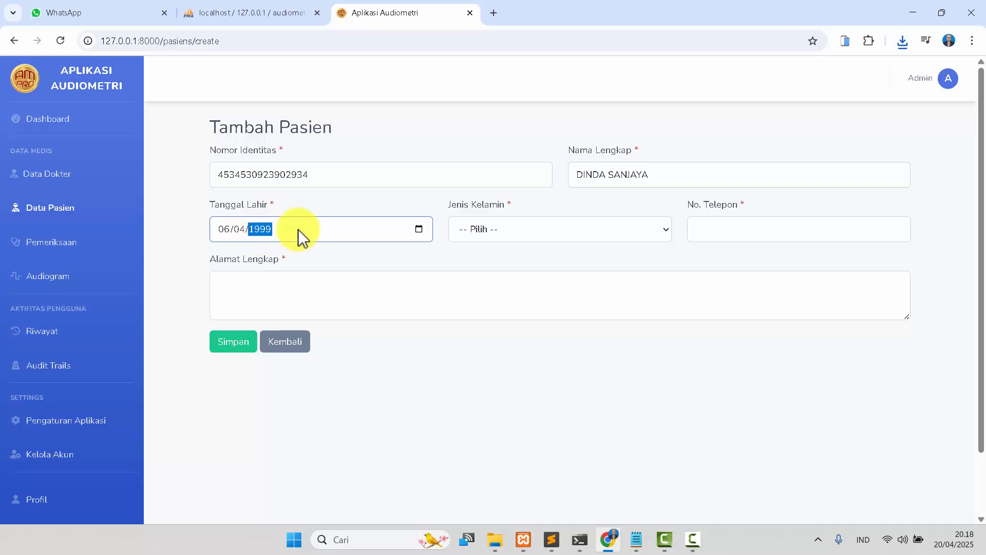
{"action": "left_click", "coordinate": [485, 230]}
{"action": "left_click", "coordinate": [495, 280]}
Enter the patient's phone number.
{"action": "left_click", "coordinate": [729, 227]}
{"action": "type", "text": "0890000000000"}
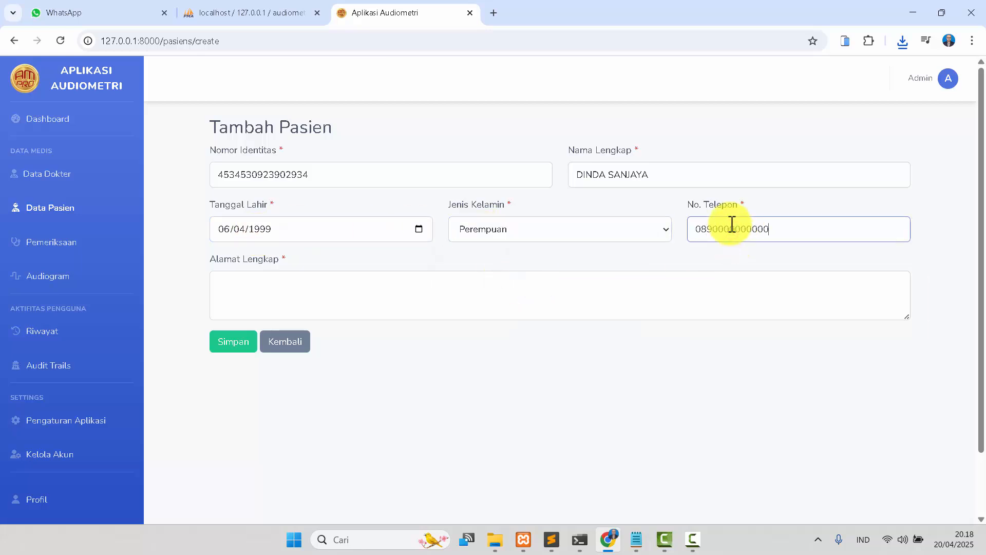
Enter the patient's full street address and save the new patient.
{"action": "left_click", "coordinate": [702, 280]}
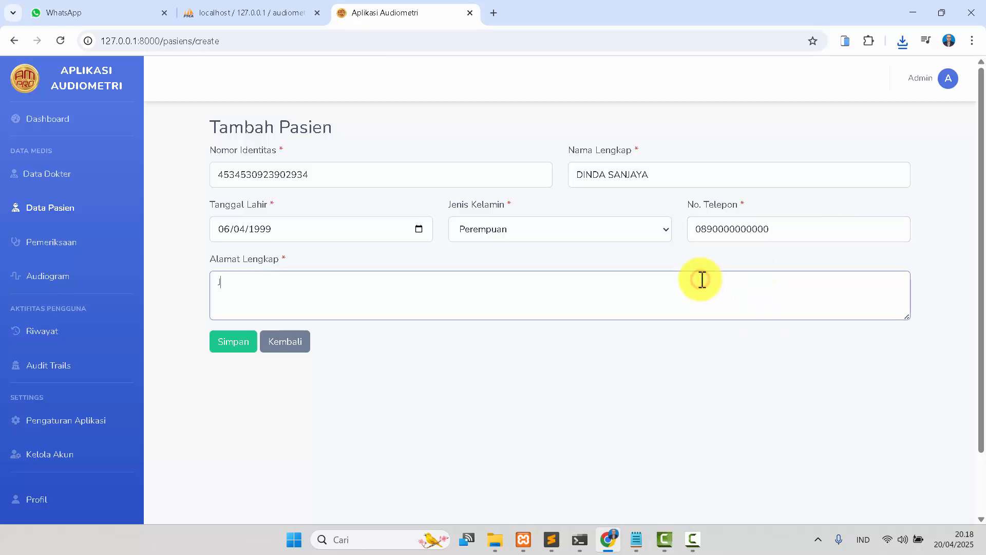
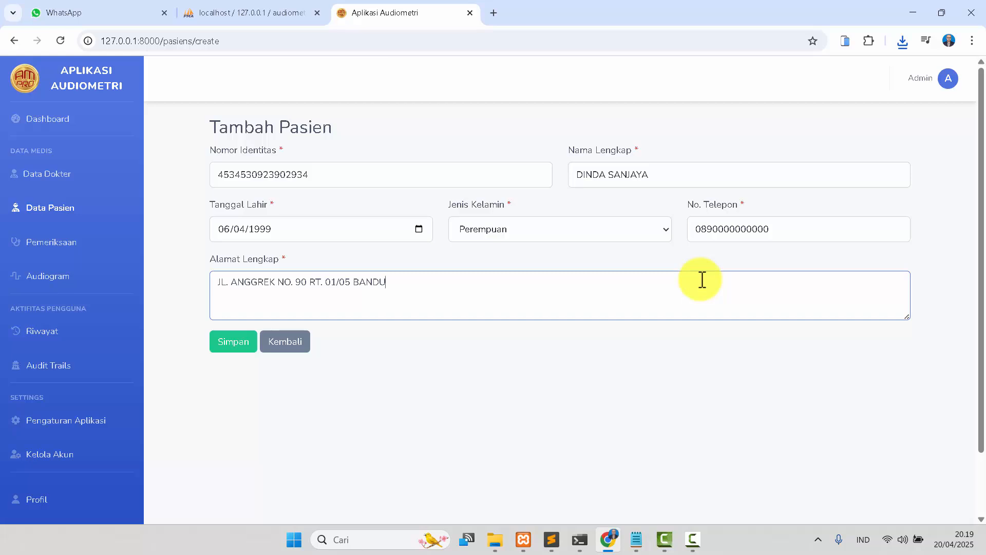
{"action": "left_click", "coordinate": [224, 344]}
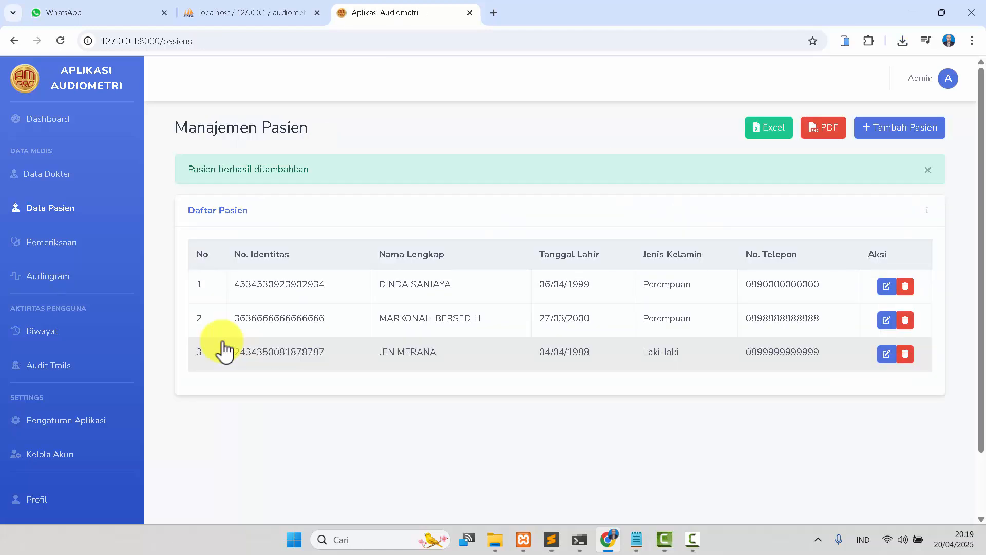
Open examination management, start a new examination and select the newly added patient.
{"action": "left_click", "coordinate": [69, 243]}
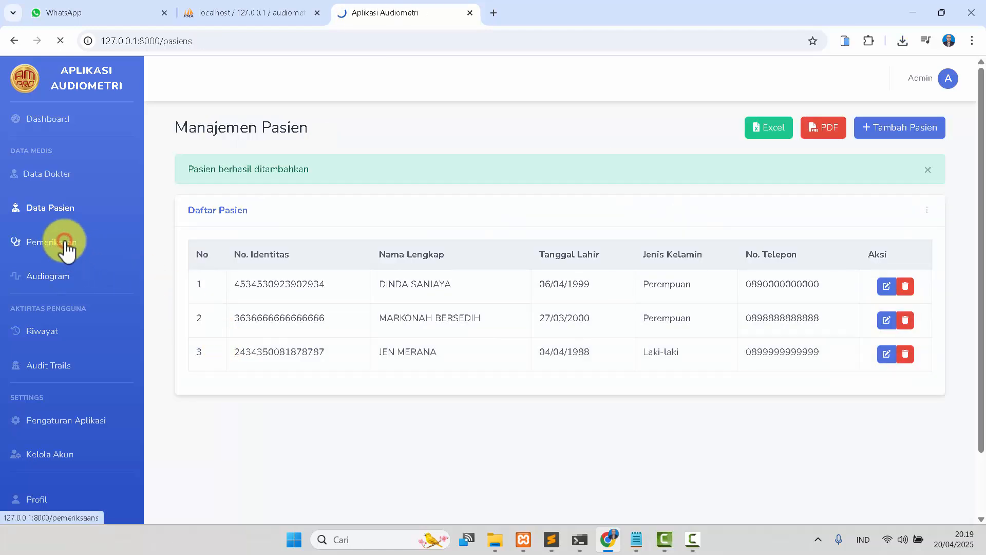
{"action": "left_click", "coordinate": [896, 134]}
{"action": "left_click", "coordinate": [354, 169]}
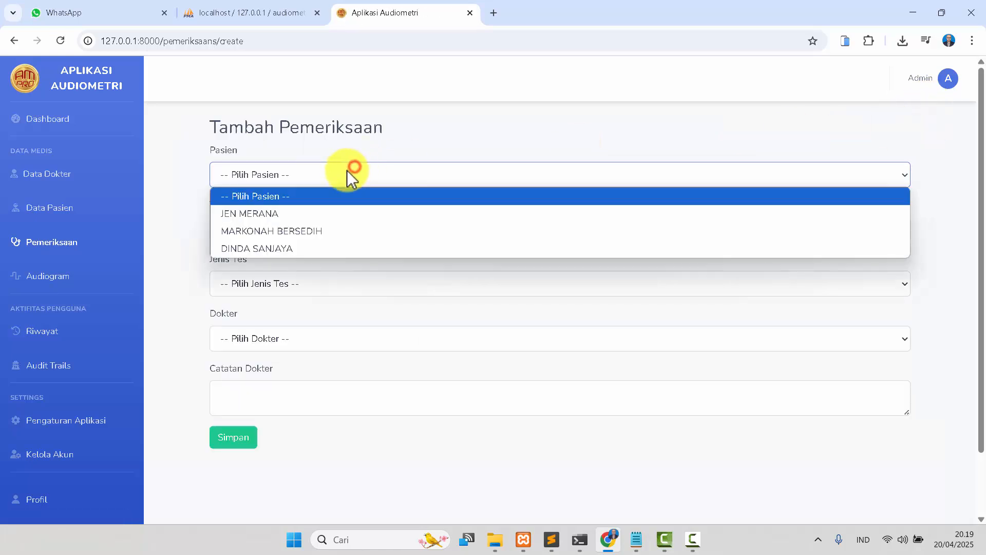
{"action": "left_click", "coordinate": [307, 248]}
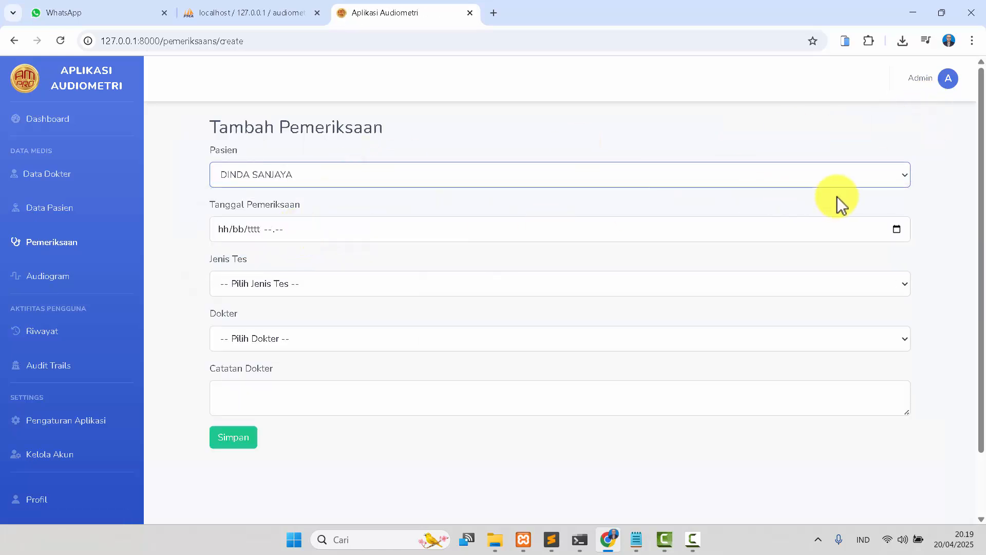
Set the examination date to 20/04/2025 20.19, the test type to Tonal Murni (Audiogram), and choose the attending doctor.
{"action": "left_click", "coordinate": [897, 230]}
{"action": "left_click", "coordinate": [409, 262]}
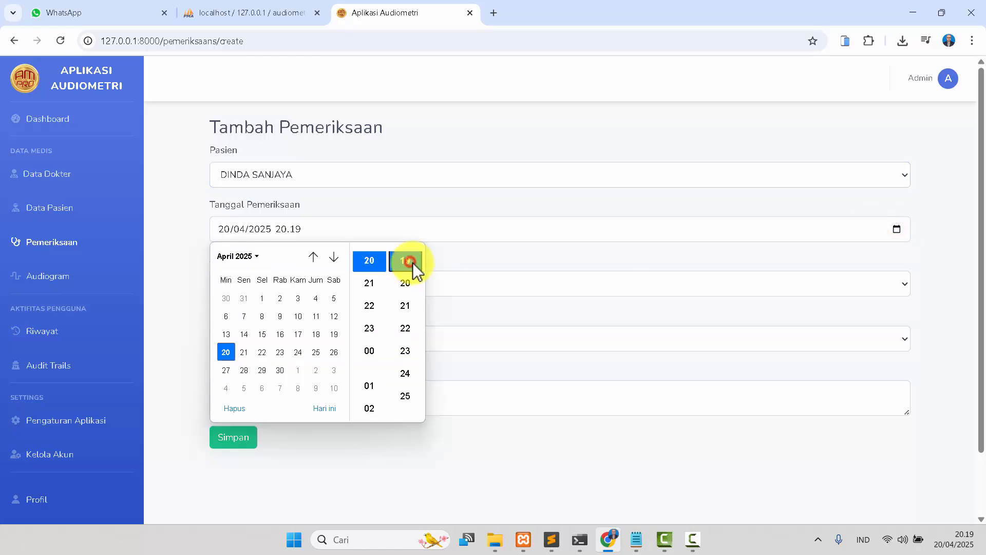
{"action": "left_click", "coordinate": [514, 253]}
{"action": "left_click", "coordinate": [488, 280]}
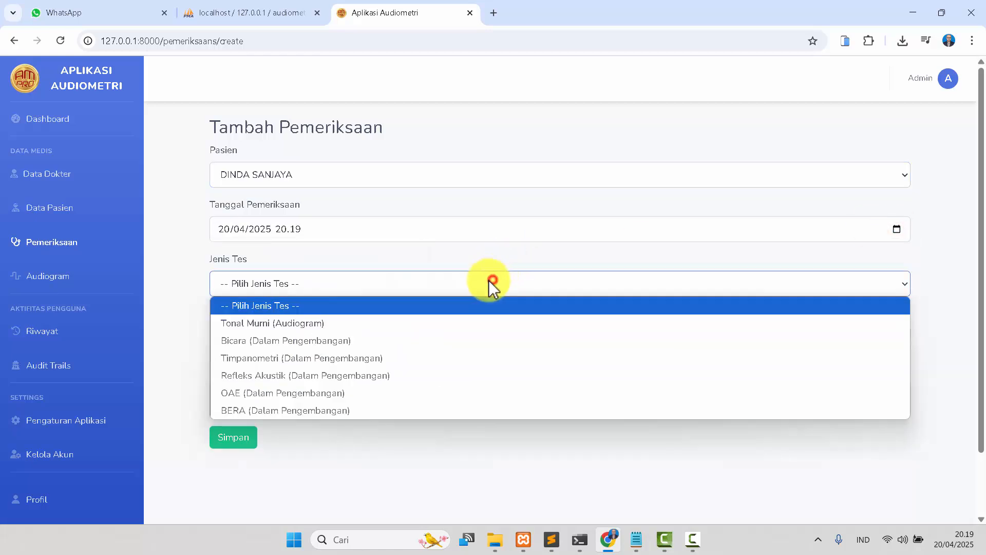
{"action": "left_click", "coordinate": [392, 321]}
{"action": "left_click", "coordinate": [386, 331]}
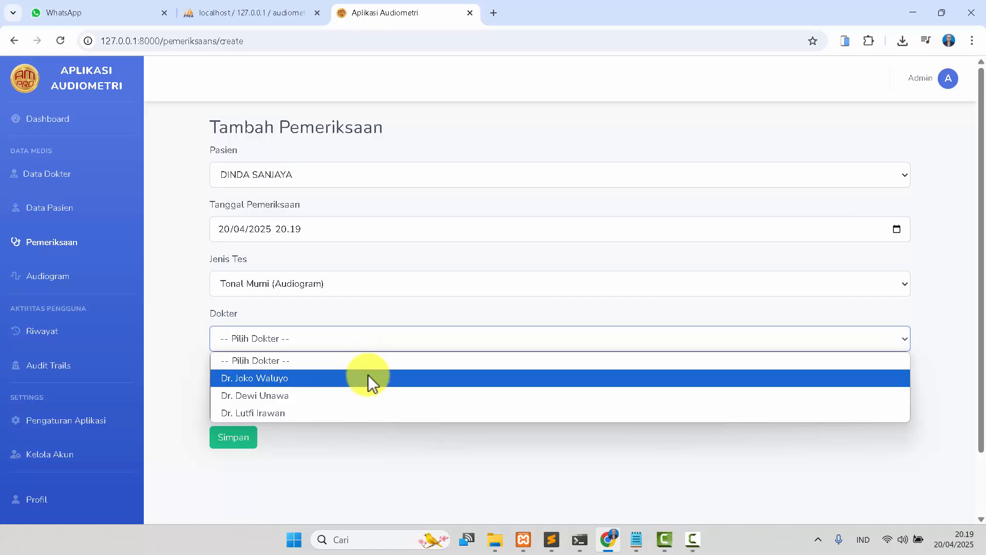
{"action": "left_click", "coordinate": [359, 409]}
Enter the doctor's note "Tidak mendengar apa-apa" and save the examination.
{"action": "left_click", "coordinate": [342, 396]}
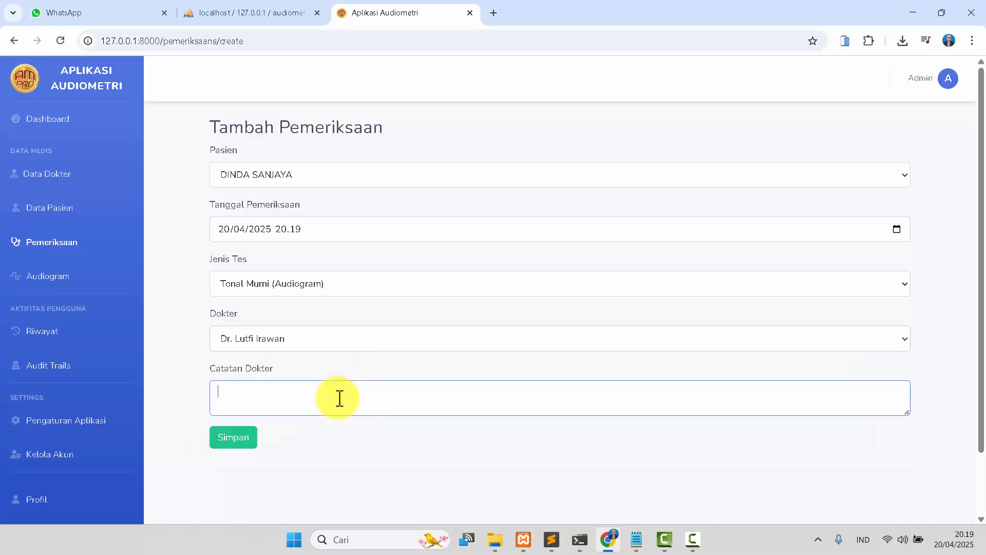
{"action": "type", "text": "T"}
{"action": "type", "text": "I"}
{"action": "type", "text": "idak"}
{"action": "type", "text": " mendengar"}
{"action": "type", "text": " apa"}
{"action": "type", "text": "-apa"}
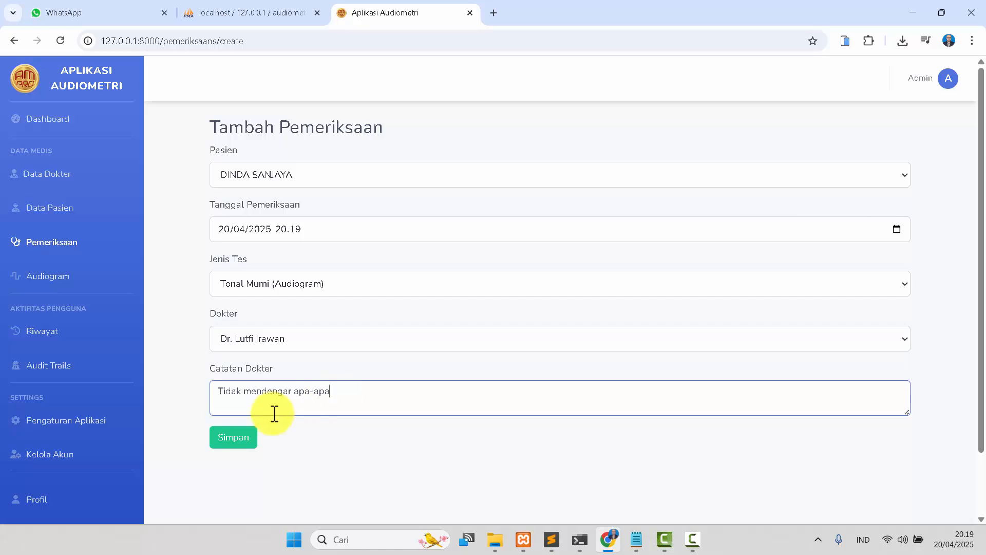
{"action": "left_click", "coordinate": [251, 443]}
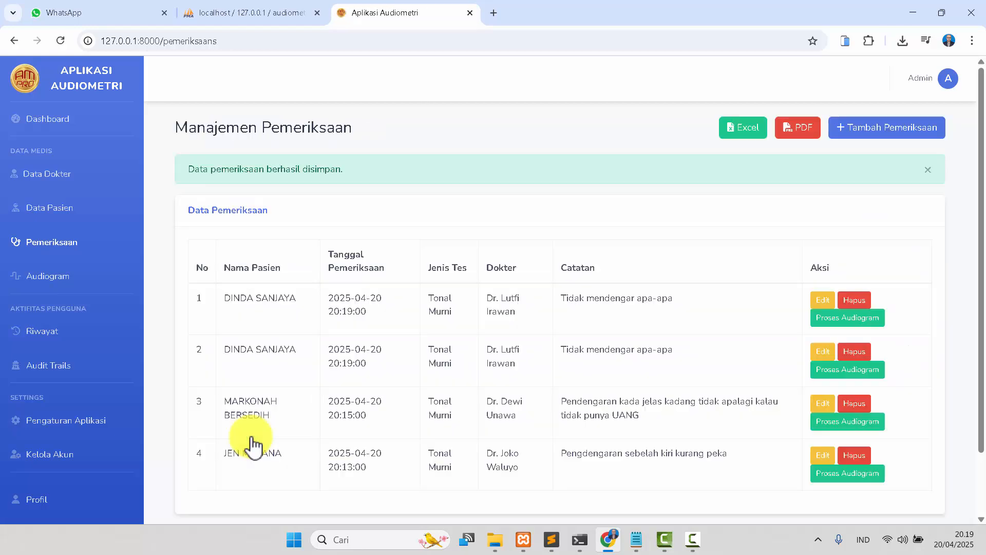
Start the audiogram process for the new examination, play the calibration sound and confirm the volume.
{"action": "left_click", "coordinate": [838, 322]}
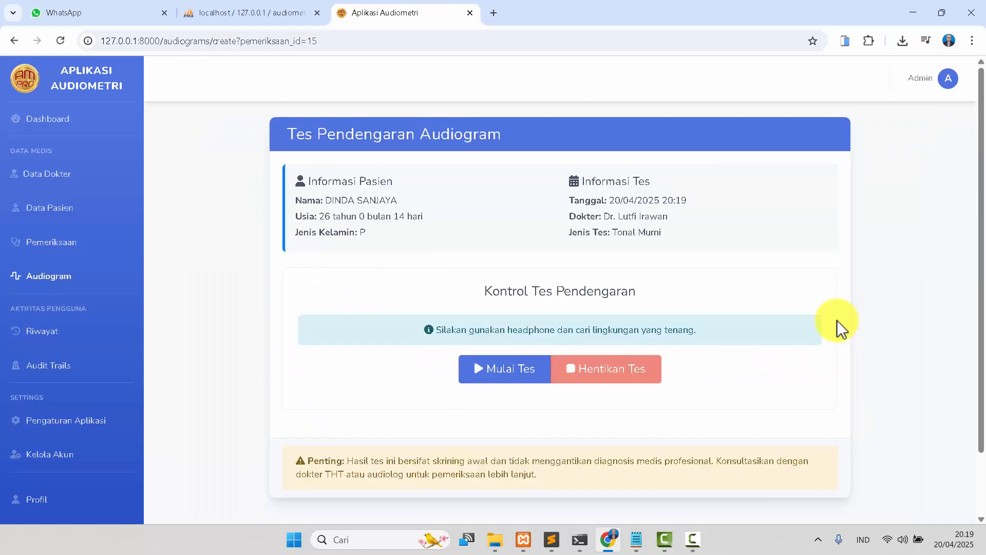
{"action": "left_click", "coordinate": [501, 371]}
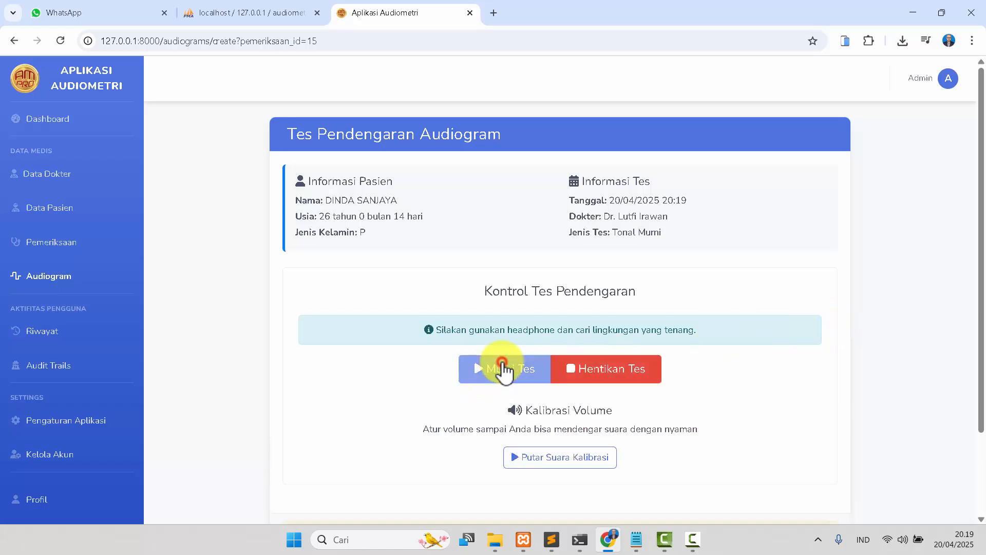
{"action": "left_click", "coordinate": [555, 455]}
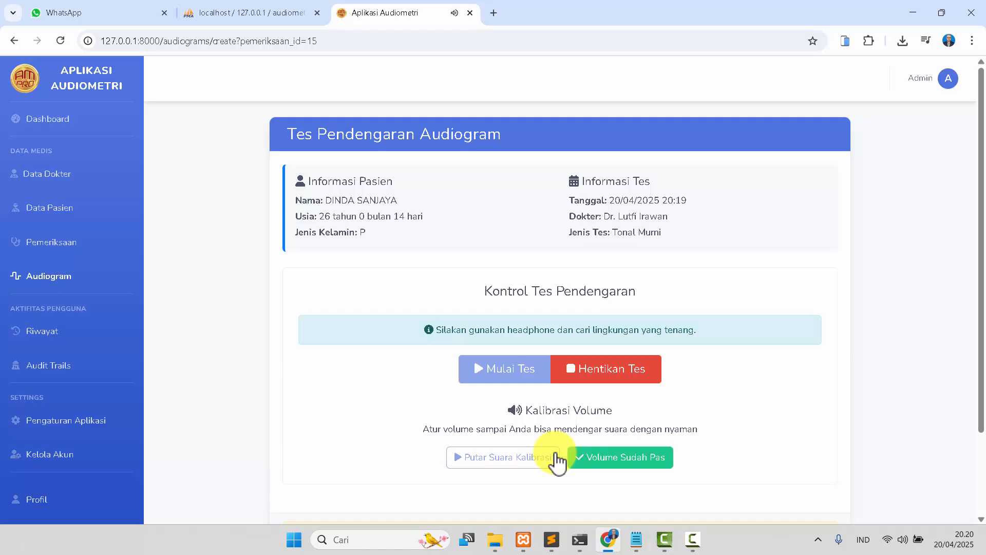
{"action": "left_click", "coordinate": [623, 462]}
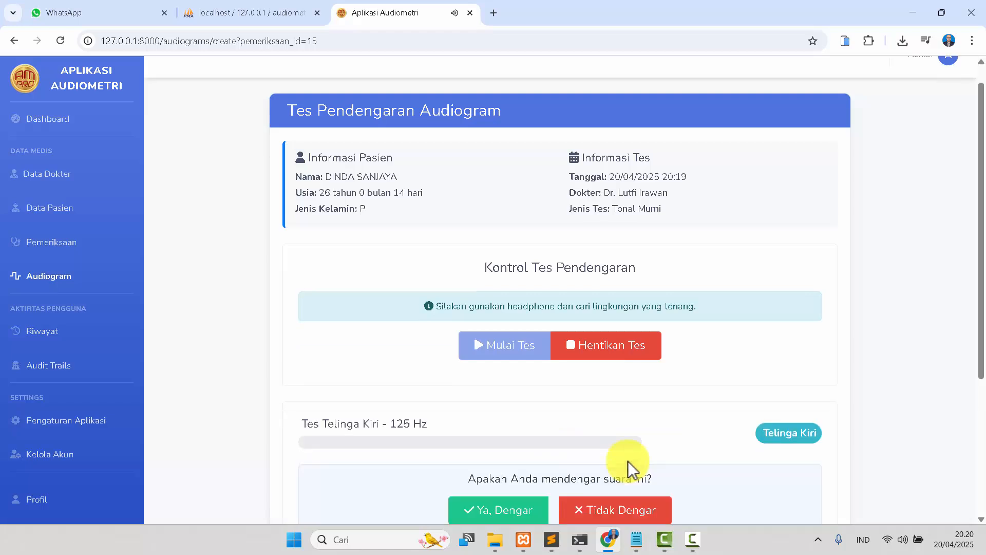
Respond to each test tone across all frequencies for the left ear and then the right ear.
{"action": "scroll", "coordinate": [694, 411], "scroll_direction": "down", "scroll_amount": 2}
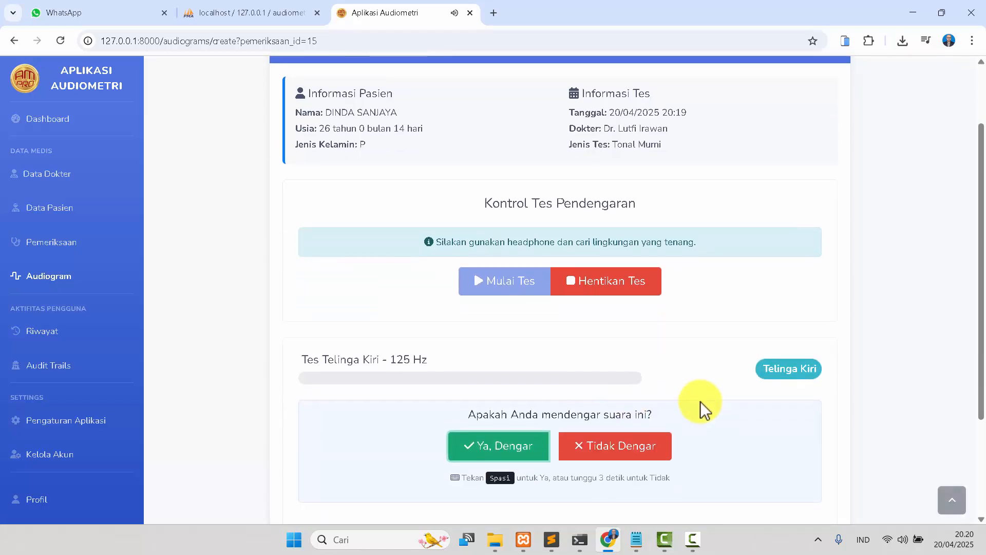
{"action": "key", "text": "space"}
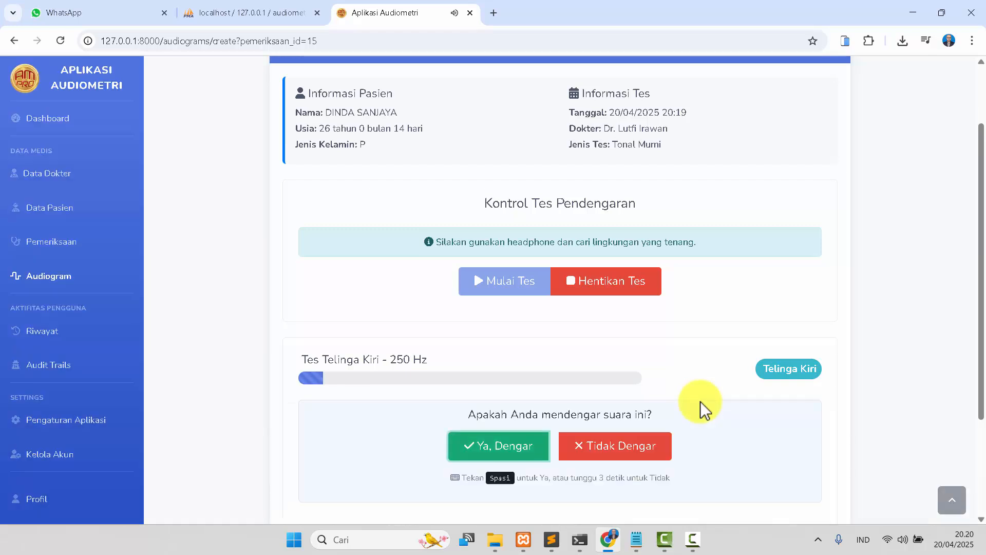
{"action": "key", "text": "space"}
{"action": "key", "text": "space"}
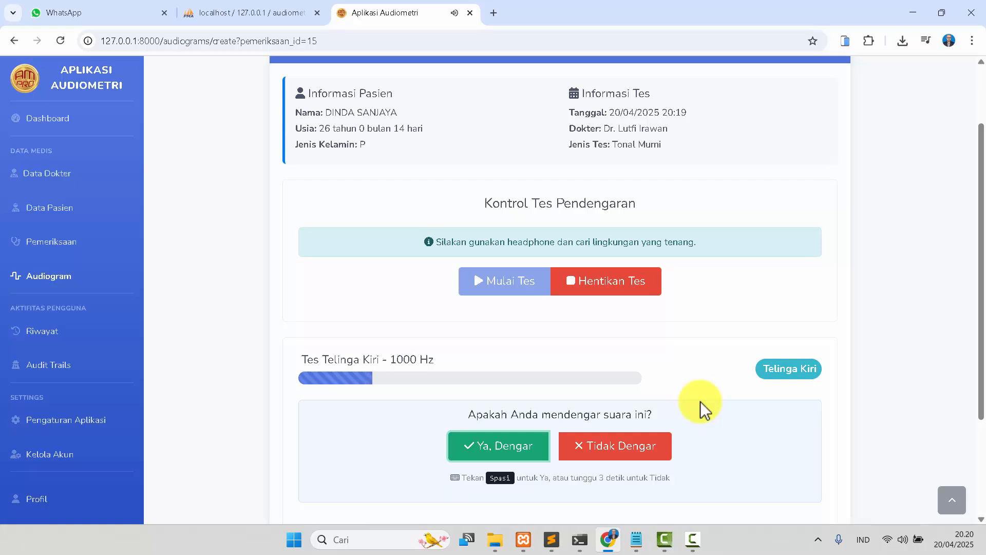
{"action": "key", "text": "space"}
{"action": "key", "text": "space"}
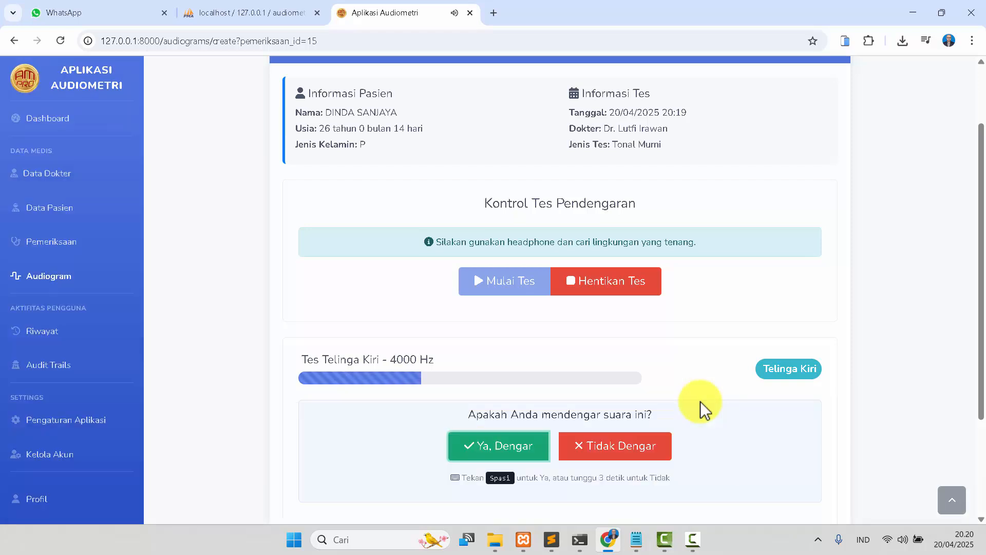
{"action": "key", "text": "space"}
{"action": "key", "text": "space"}
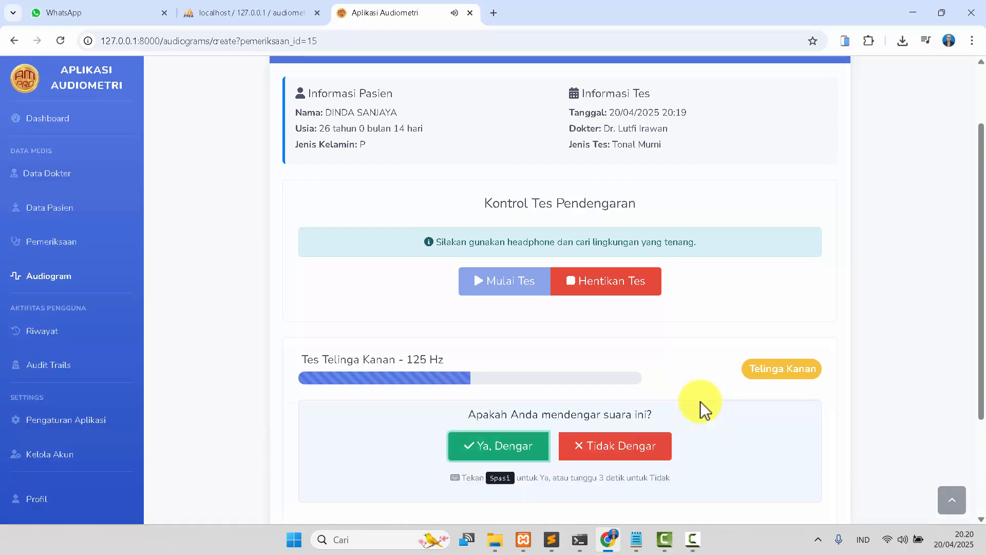
{"action": "key", "text": "space"}
{"action": "key", "text": "space"}
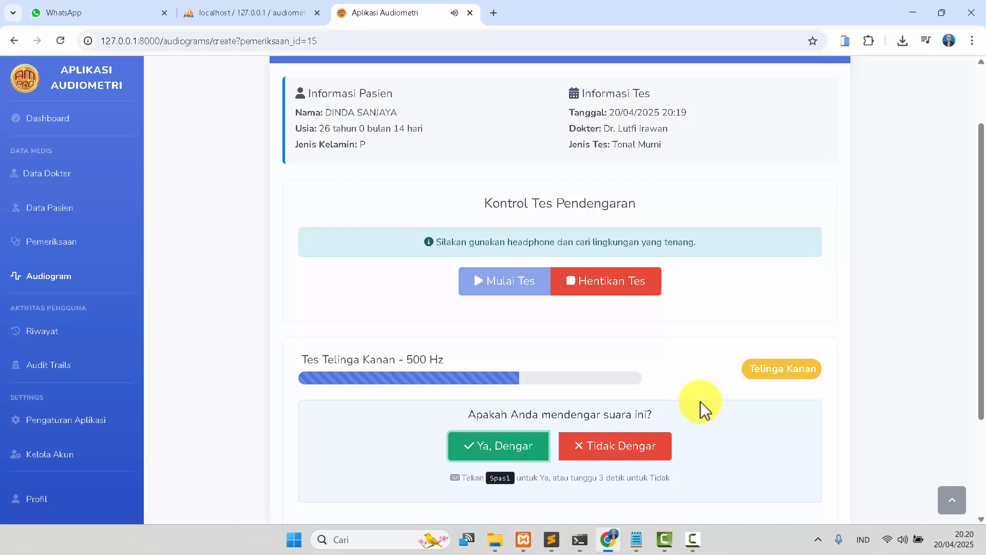
{"action": "key", "text": "space"}
{"action": "key", "text": "space"}
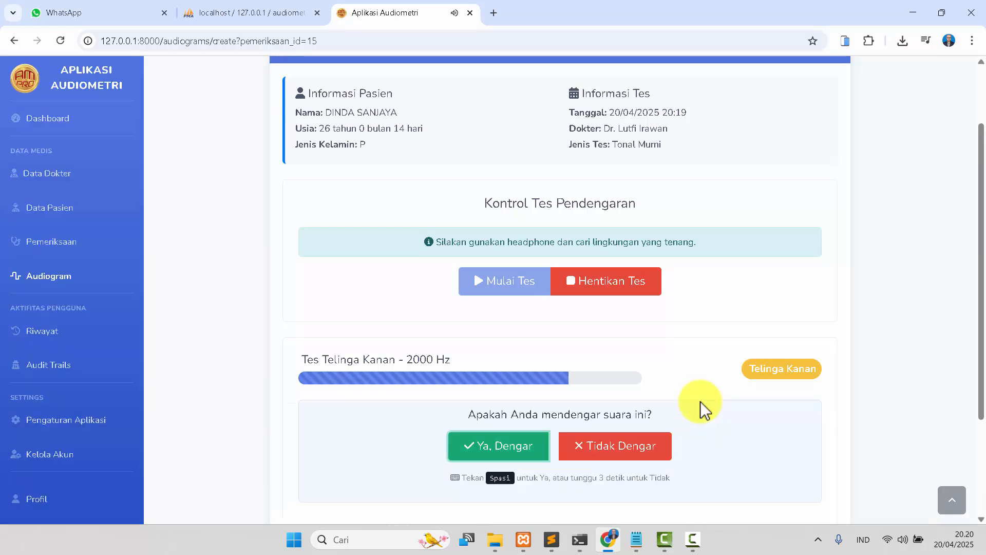
{"action": "key", "text": "space"}
{"action": "key", "text": "space"}
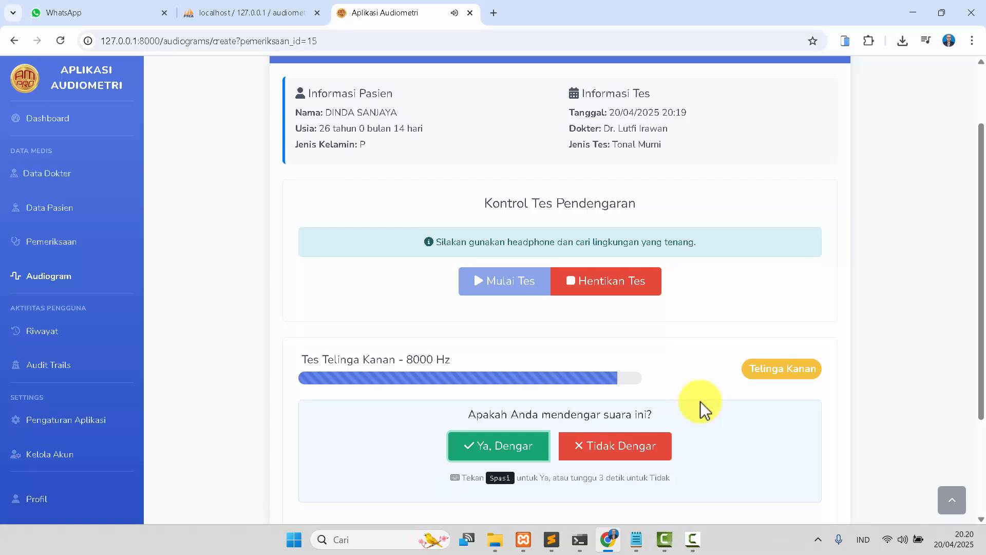
{"action": "key", "text": "space"}
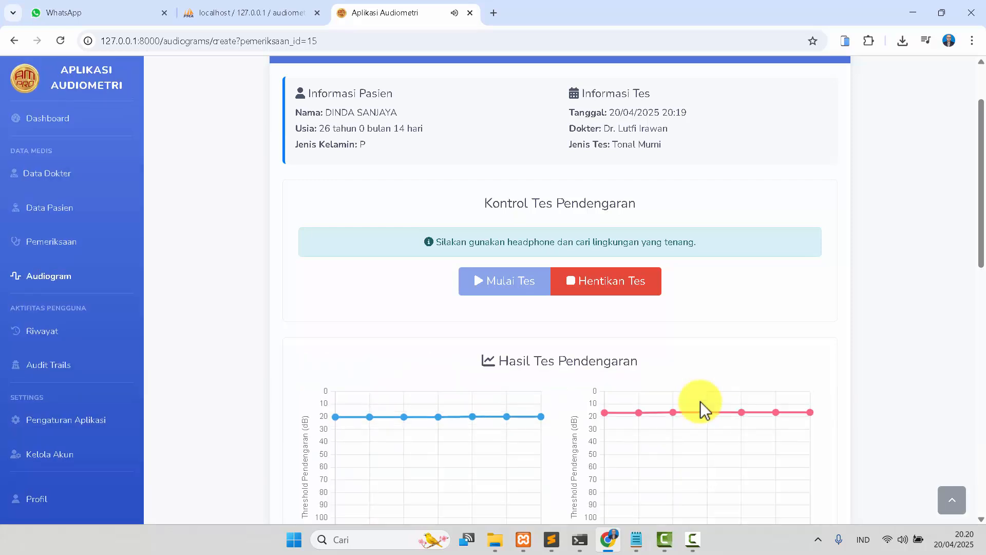
Review the test result charts, analysis and recommendations, then save the test results.
{"action": "scroll", "coordinate": [701, 401], "scroll_direction": "down", "scroll_amount": 4}
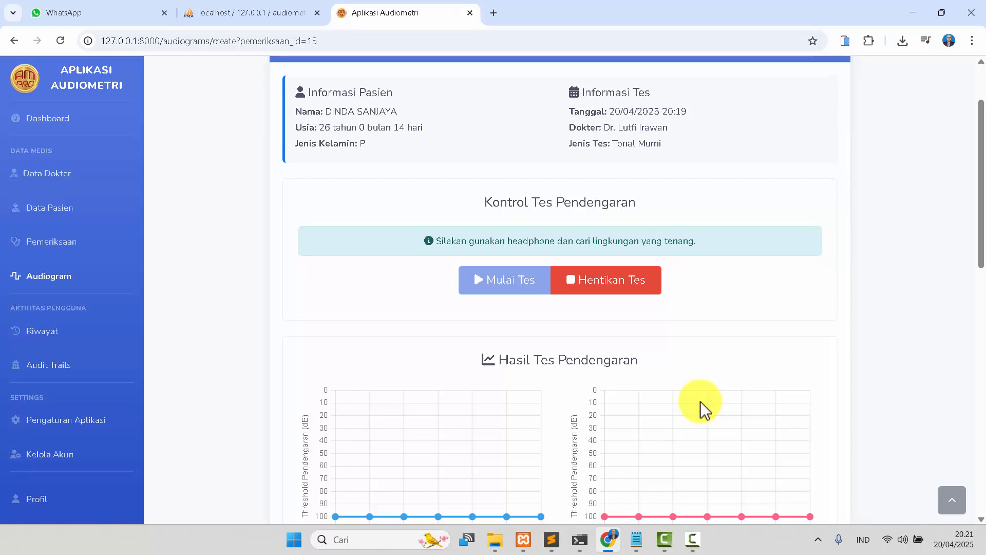
{"action": "scroll", "coordinate": [701, 399], "scroll_direction": "down", "scroll_amount": 6}
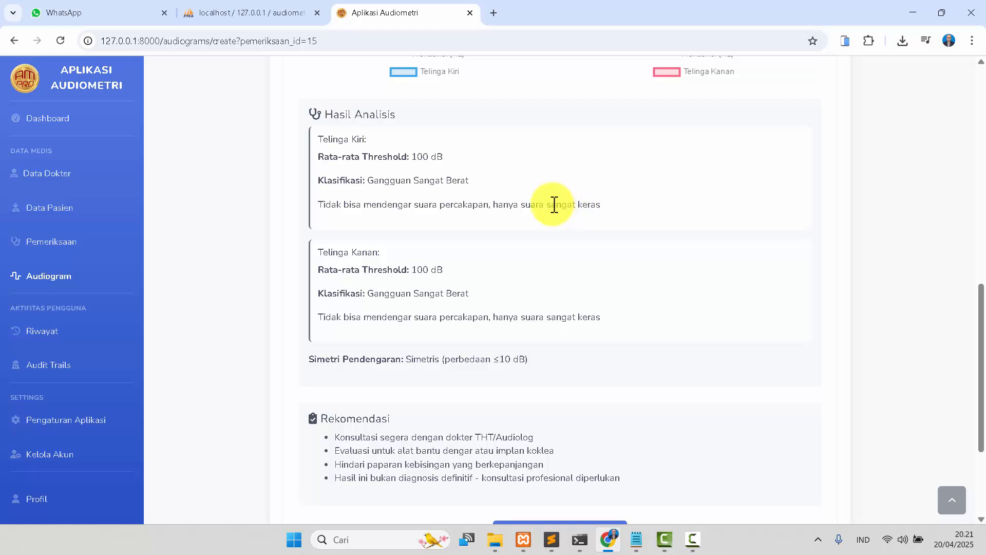
{"action": "double_click", "coordinate": [454, 179]}
{"action": "scroll", "coordinate": [462, 278], "scroll_direction": "down", "scroll_amount": 3}
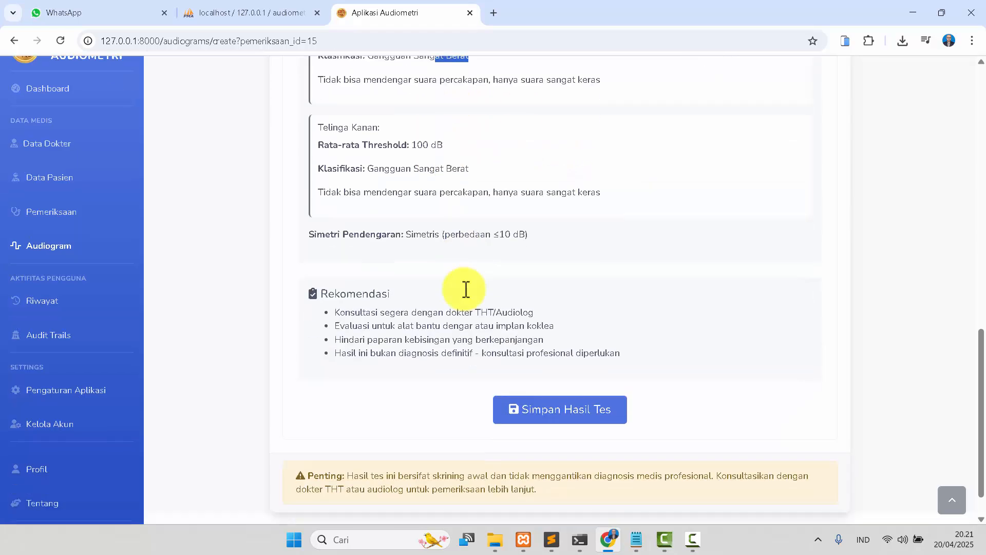
{"action": "left_click", "coordinate": [568, 409]}
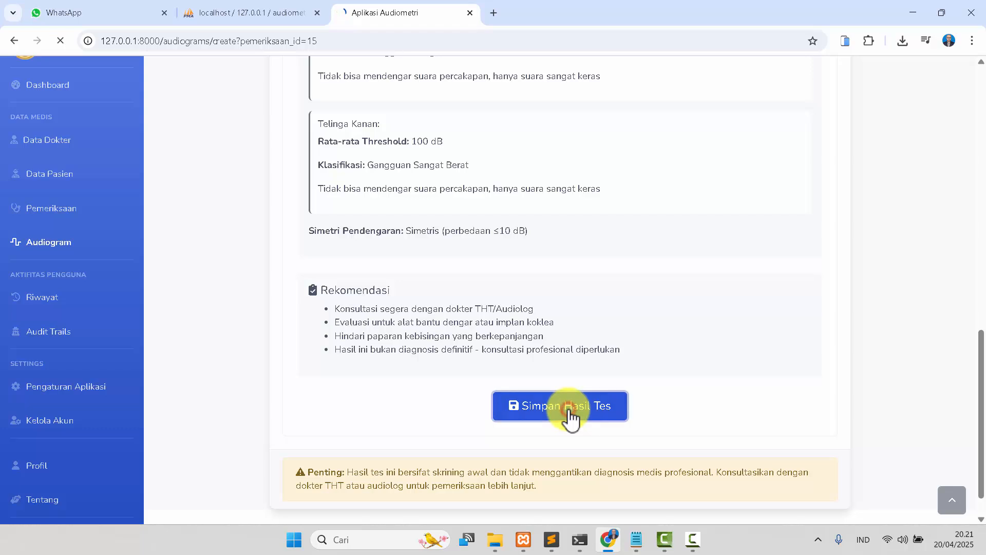
Export the saved audiogram as a PDF report.
{"action": "scroll", "coordinate": [571, 414], "scroll_direction": "down", "scroll_amount": 4}
{"action": "scroll", "coordinate": [570, 411], "scroll_direction": "up", "scroll_amount": 4}
{"action": "left_click", "coordinate": [894, 131]}
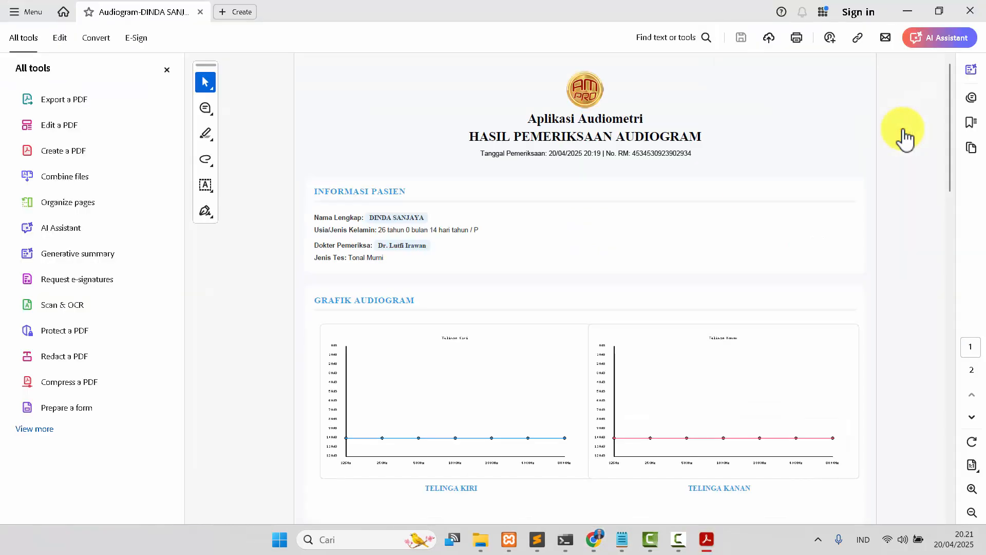
Scroll through the exported audiogram PDF report to review it, then close the PDF viewer.
{"action": "scroll", "coordinate": [784, 240], "scroll_direction": "down", "scroll_amount": 7}
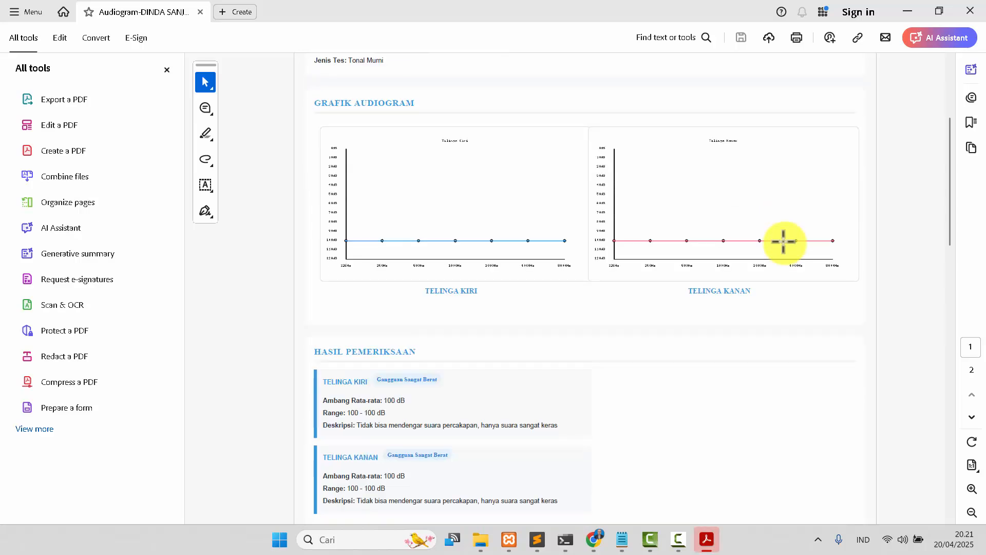
{"action": "scroll", "coordinate": [784, 239], "scroll_direction": "down", "scroll_amount": 10}
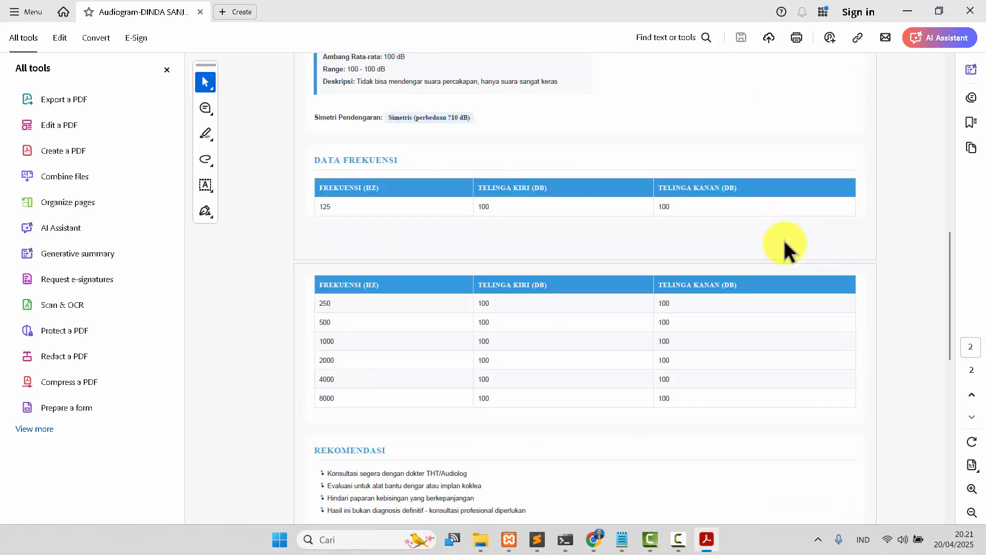
{"action": "scroll", "coordinate": [785, 241], "scroll_direction": "down", "scroll_amount": 2}
{"action": "scroll", "coordinate": [785, 240], "scroll_direction": "up", "scroll_amount": 10}
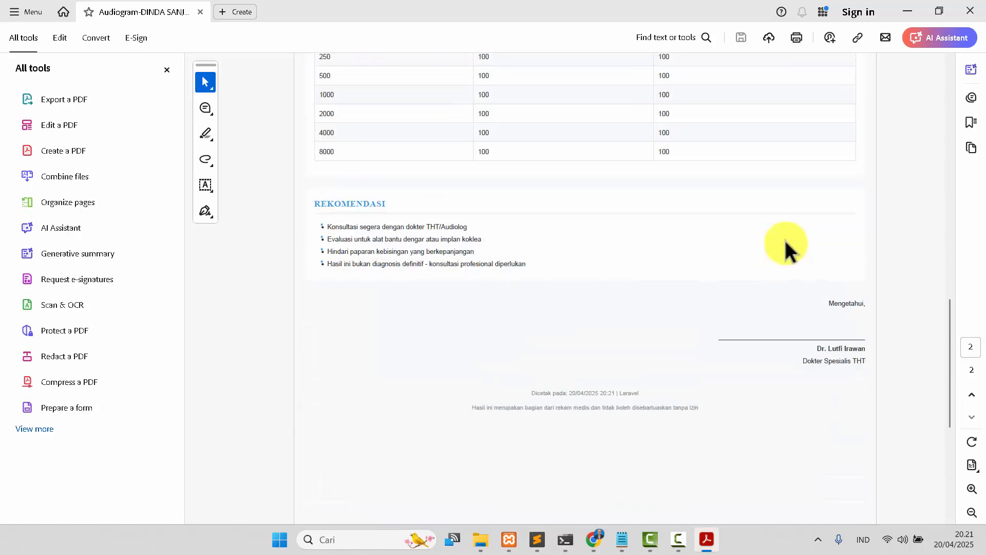
{"action": "scroll", "coordinate": [785, 239], "scroll_direction": "up", "scroll_amount": 5}
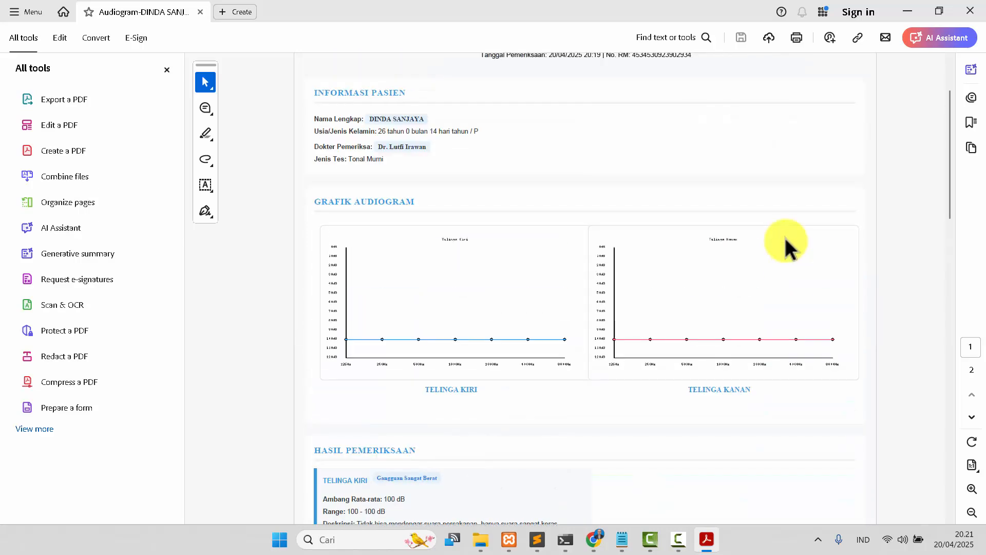
{"action": "scroll", "coordinate": [730, 198], "scroll_direction": "up", "scroll_amount": 2}
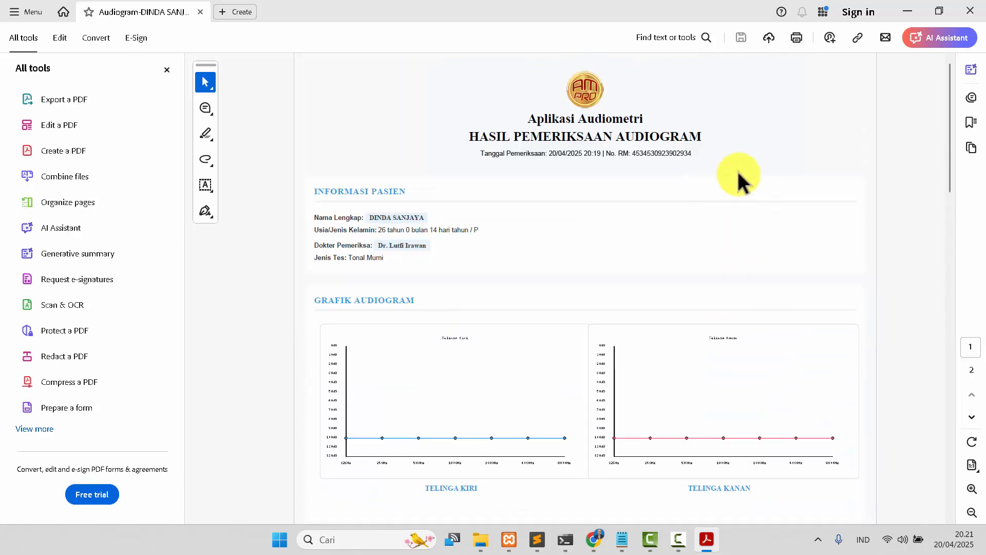
{"action": "left_click", "coordinate": [973, 9]}
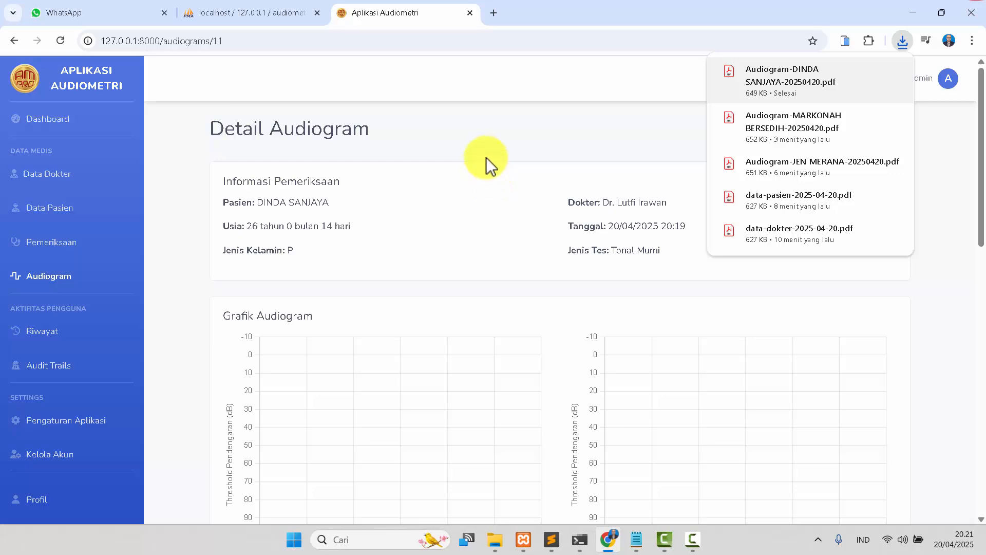
Export the audiogram list to Excel, open the downloaded spreadsheet to check it, and close it.
{"action": "left_click", "coordinate": [487, 139]}
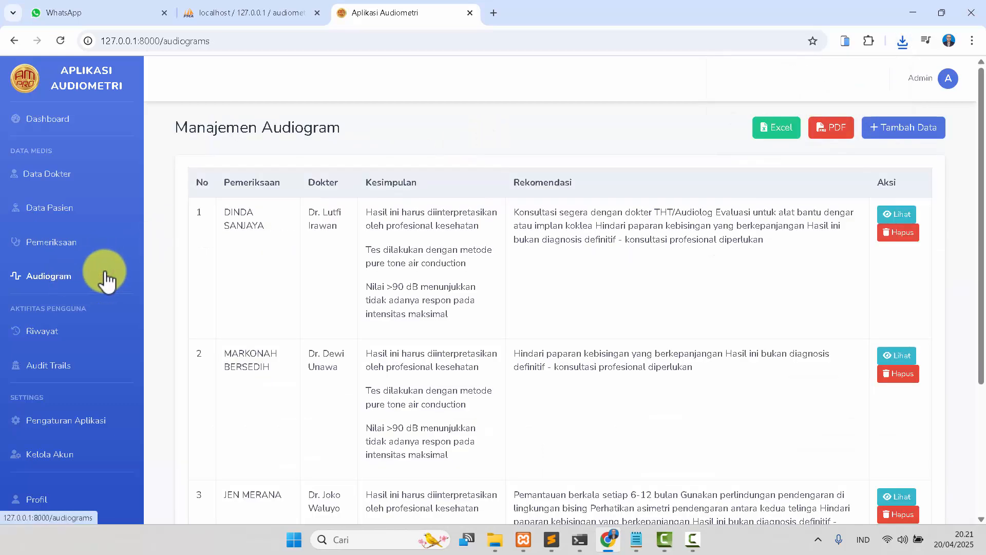
{"action": "scroll", "coordinate": [531, 297], "scroll_direction": "down", "scroll_amount": 5}
{"action": "scroll", "coordinate": [532, 297], "scroll_direction": "up", "scroll_amount": 5}
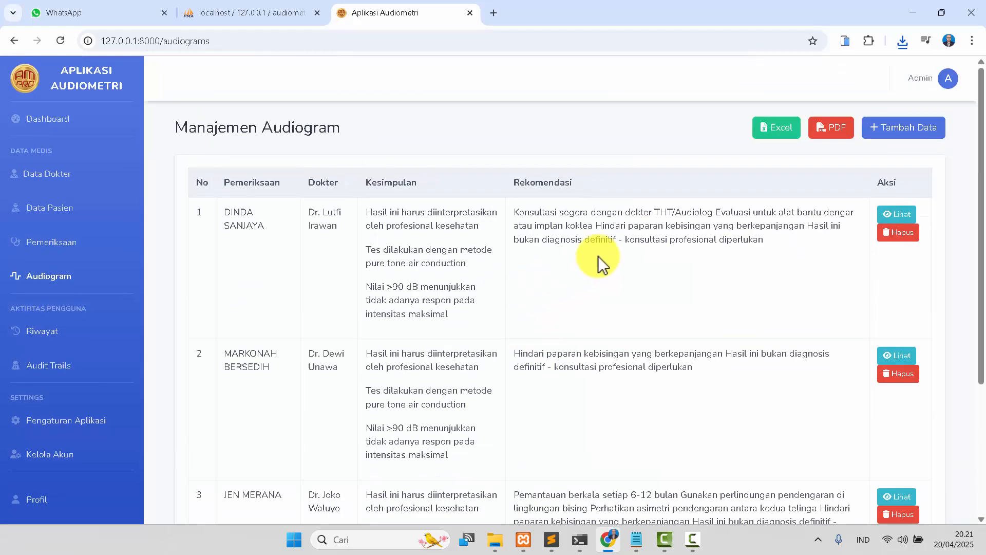
{"action": "left_click", "coordinate": [778, 139]}
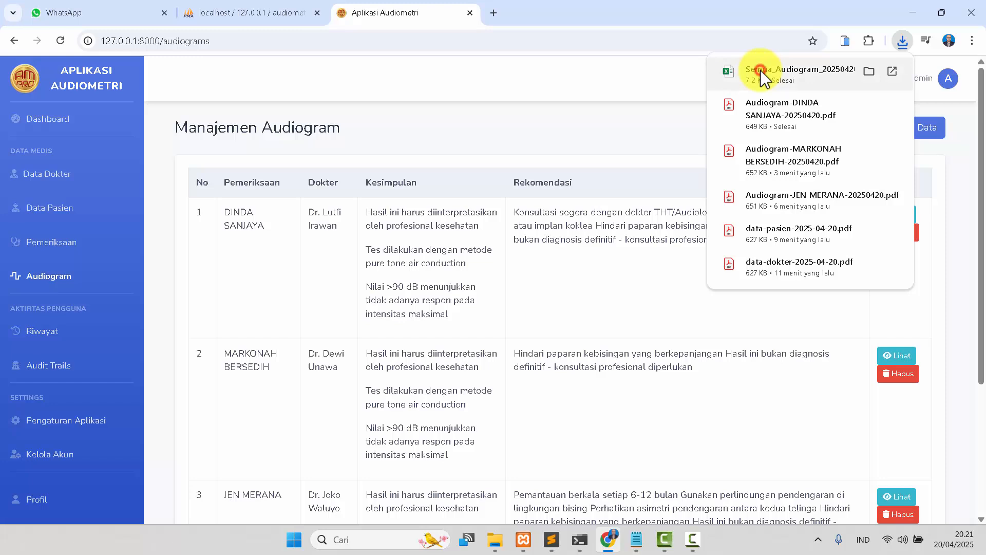
{"action": "left_click", "coordinate": [764, 77]}
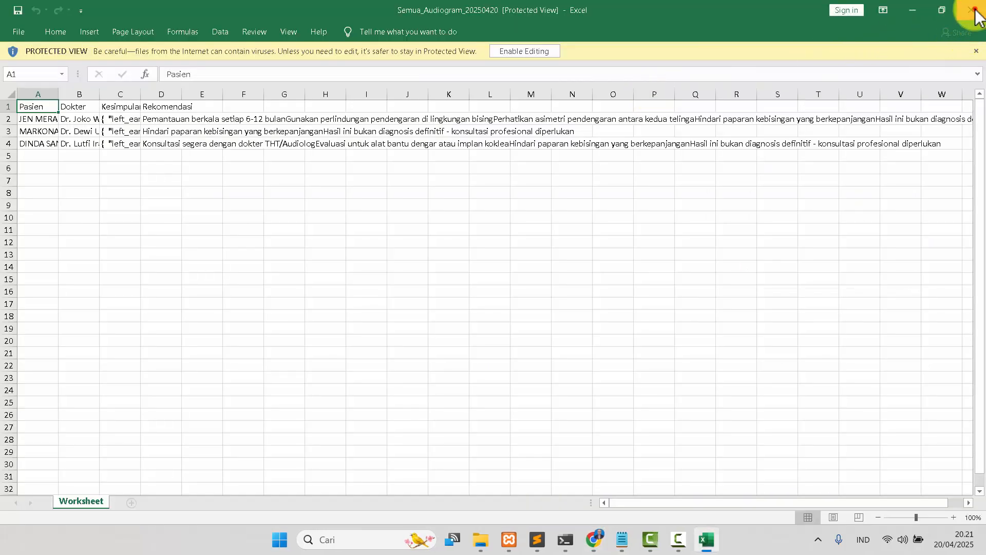
{"action": "left_click", "coordinate": [975, 11]}
Export the audiogram list as a PDF report and review it before closing.
{"action": "left_click", "coordinate": [829, 133]}
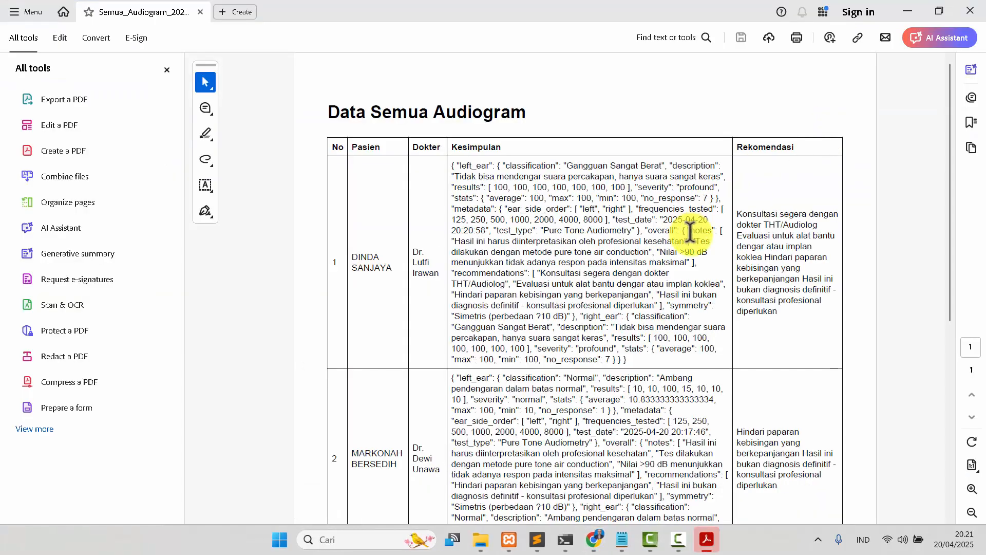
{"action": "scroll", "coordinate": [690, 233], "scroll_direction": "down", "scroll_amount": 7}
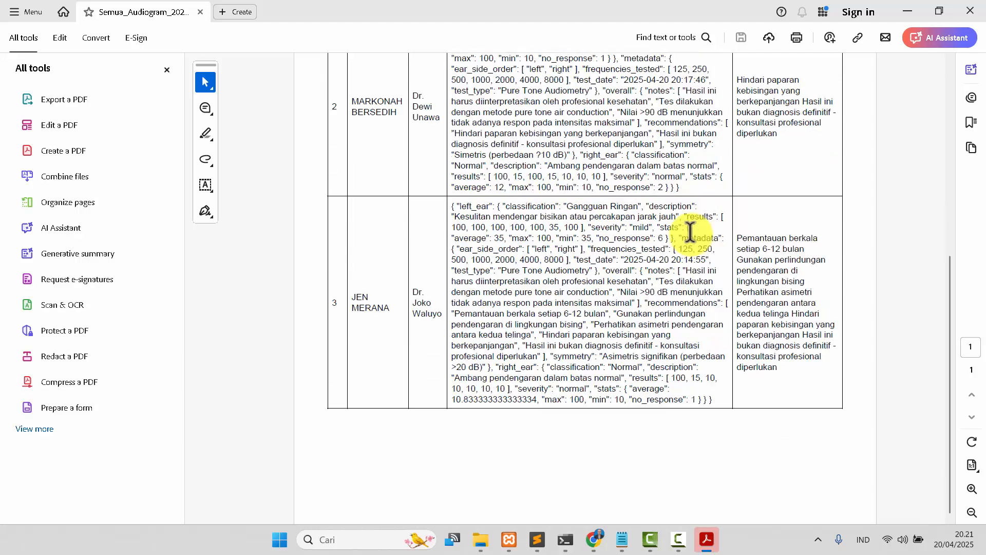
{"action": "left_click", "coordinate": [973, 16]}
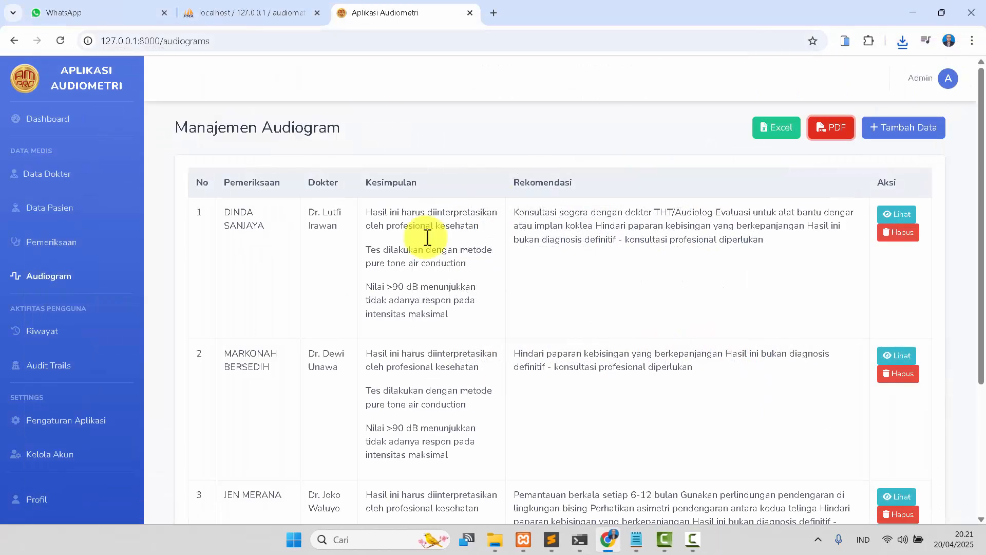
Export the examination list to Excel, open the downloaded spreadsheet to check it, and close it.
{"action": "left_click", "coordinate": [65, 250]}
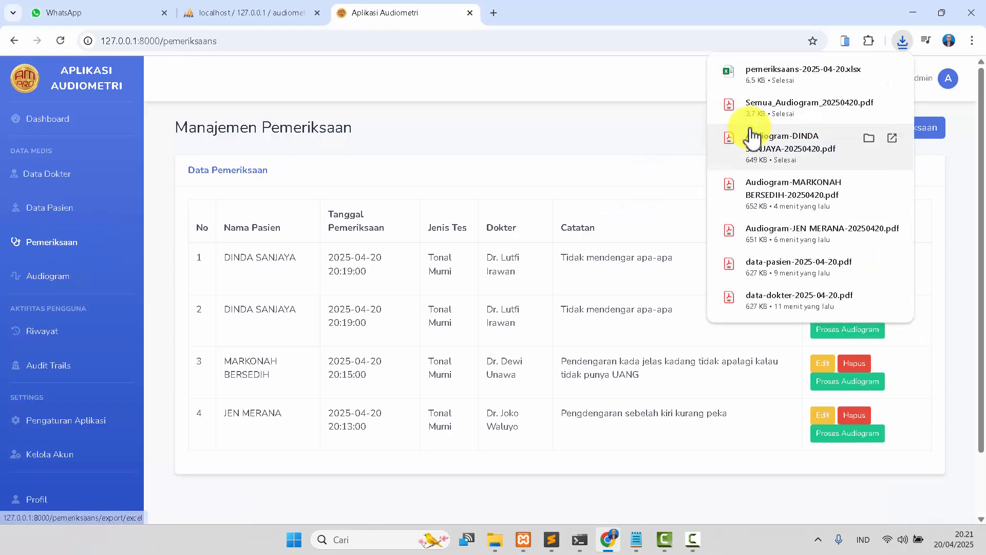
{"action": "left_click", "coordinate": [775, 76]}
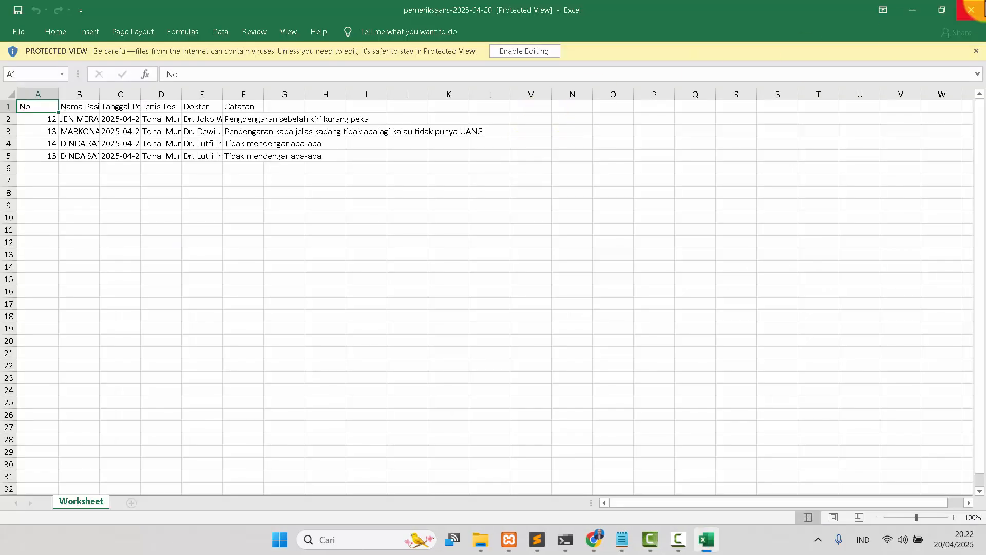
{"action": "left_click", "coordinate": [971, 10]}
Export the examination list as a PDF report and review it before closing.
{"action": "left_click", "coordinate": [798, 130]}
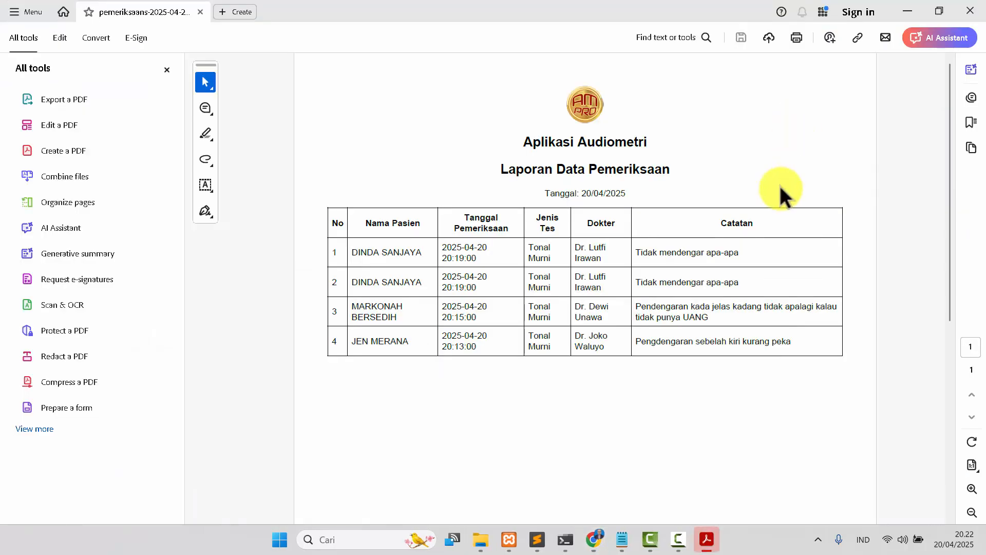
{"action": "scroll", "coordinate": [780, 186], "scroll_direction": "down", "scroll_amount": 3}
{"action": "scroll", "coordinate": [780, 186], "scroll_direction": "up", "scroll_amount": 2}
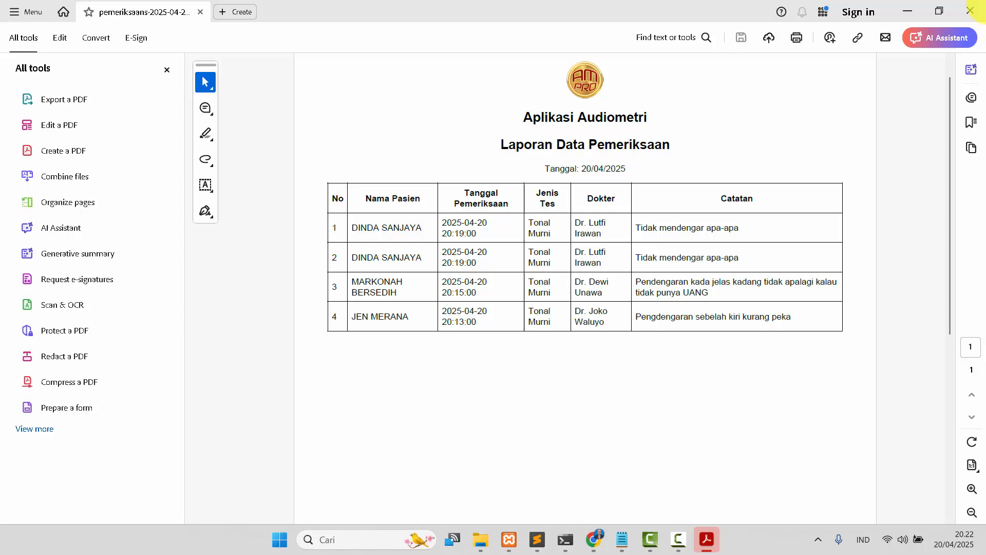
{"action": "left_click", "coordinate": [970, 10]}
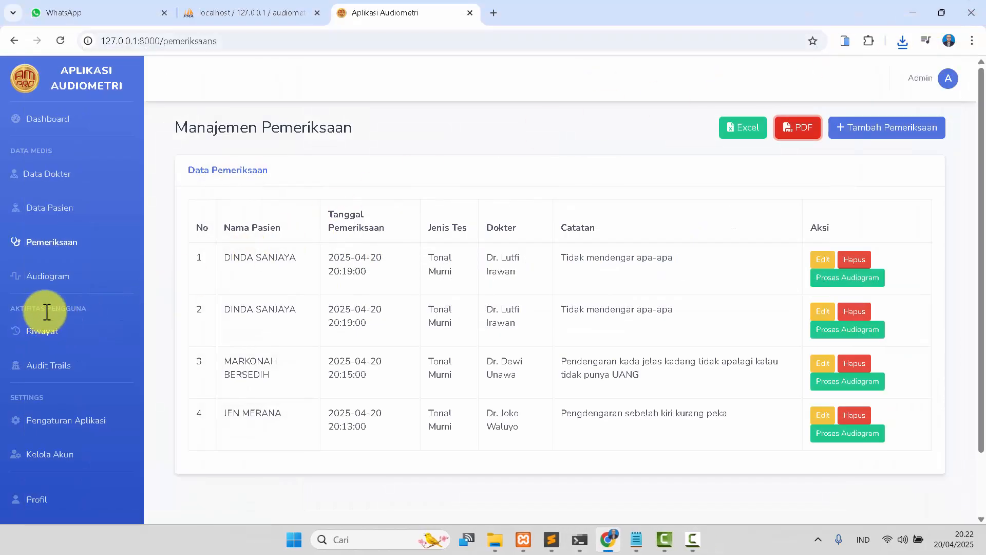
Browse the activity history and audit trail pages.
{"action": "left_click", "coordinate": [39, 331]}
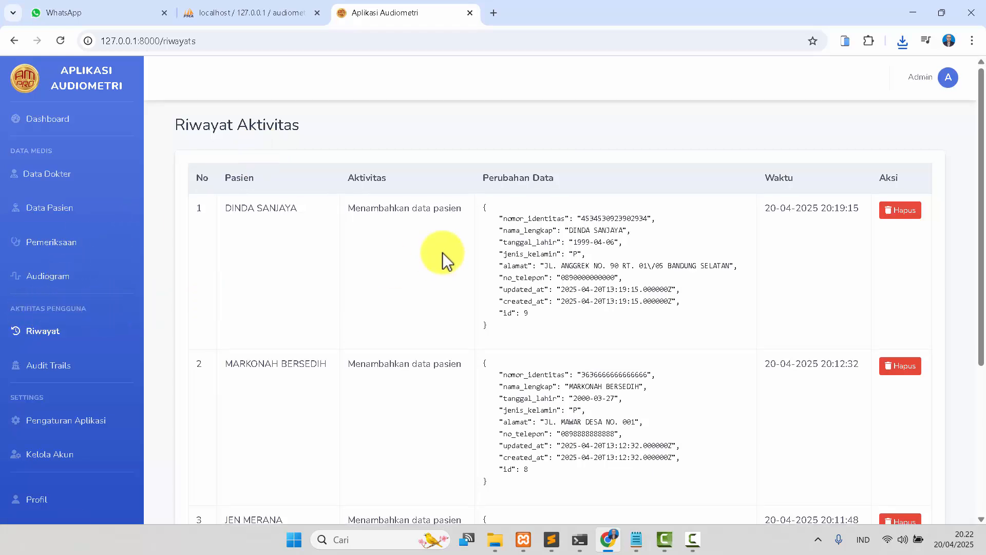
{"action": "scroll", "coordinate": [442, 252], "scroll_direction": "down", "scroll_amount": 5}
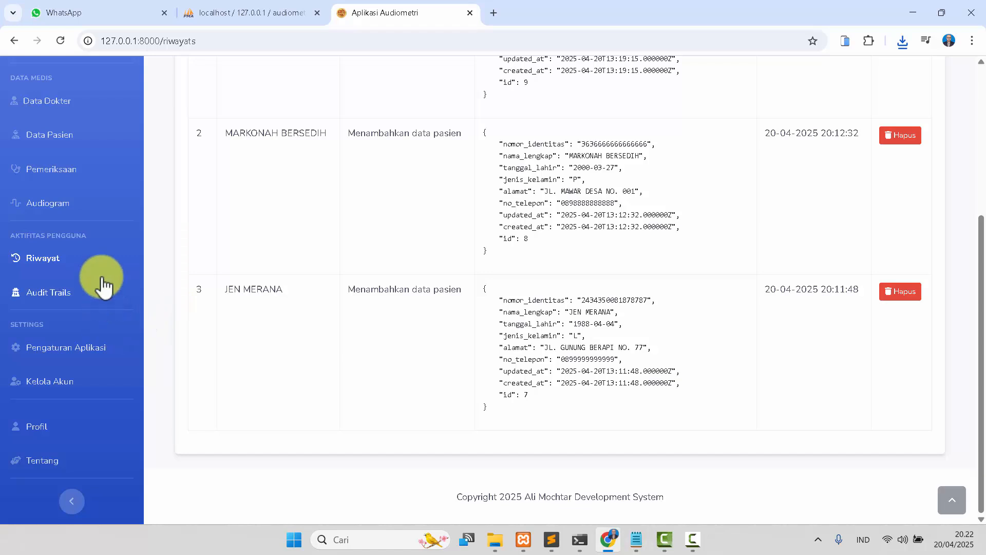
{"action": "left_click", "coordinate": [52, 292]}
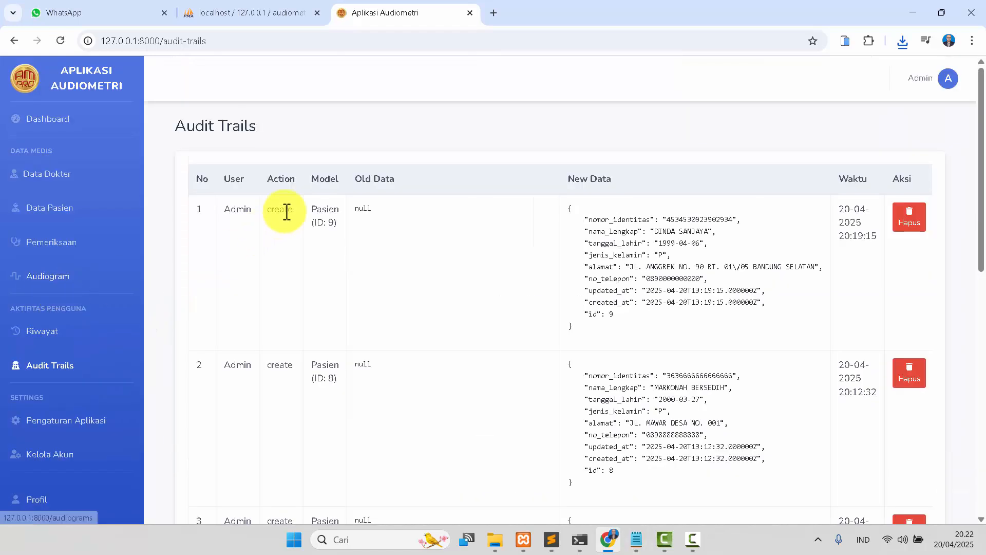
{"action": "scroll", "coordinate": [440, 229], "scroll_direction": "down", "scroll_amount": 7}
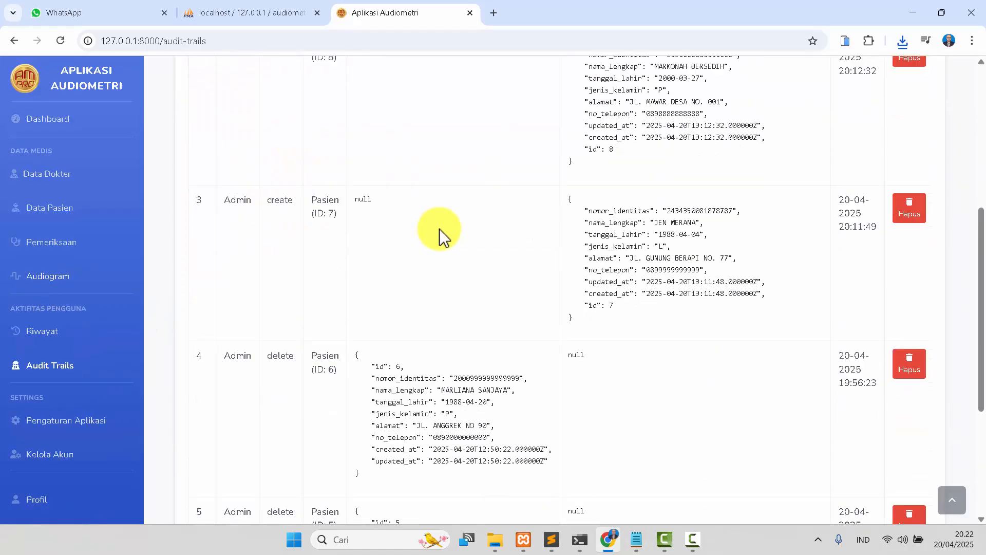
{"action": "scroll", "coordinate": [439, 229], "scroll_direction": "down", "scroll_amount": 4}
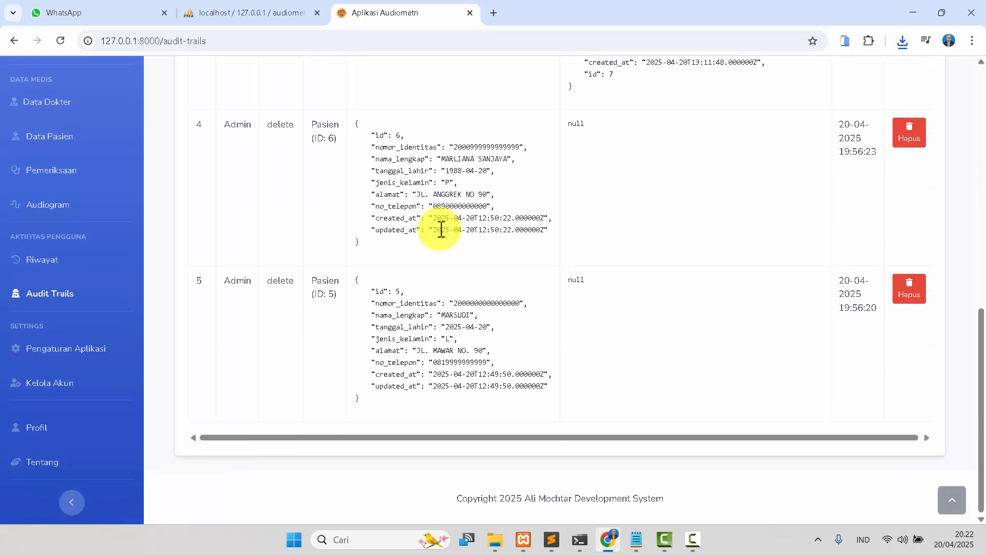
{"action": "scroll", "coordinate": [441, 227], "scroll_direction": "up", "scroll_amount": 6}
{"action": "scroll", "coordinate": [440, 227], "scroll_direction": "down", "scroll_amount": 5}
View the application settings page and the account management list.
{"action": "left_click", "coordinate": [62, 414]}
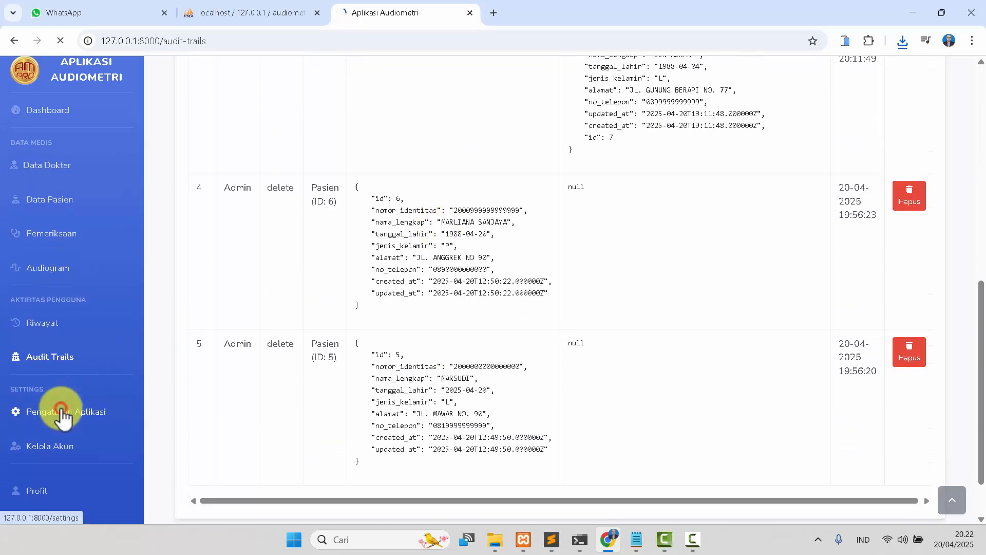
{"action": "scroll", "coordinate": [381, 280], "scroll_direction": "down", "scroll_amount": 3}
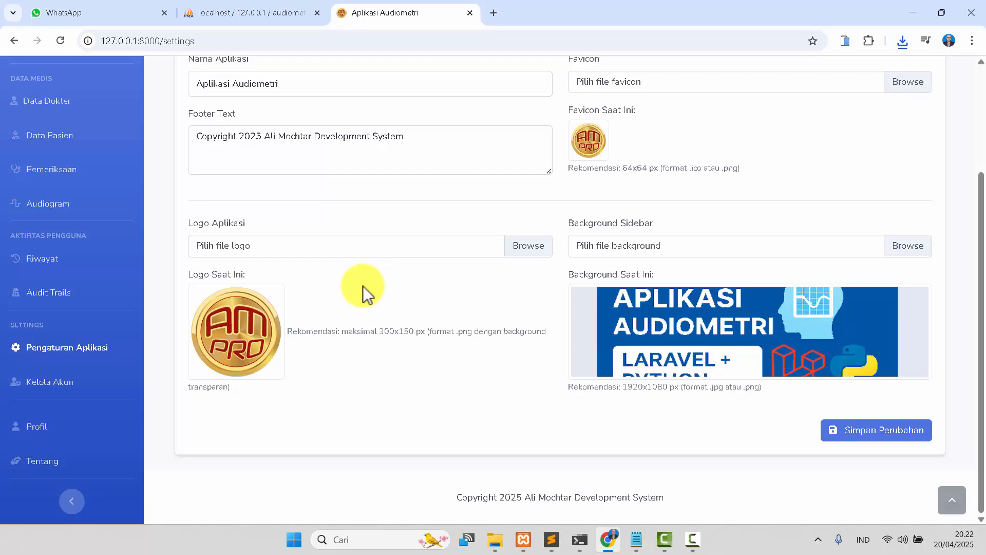
{"action": "left_click", "coordinate": [60, 386]}
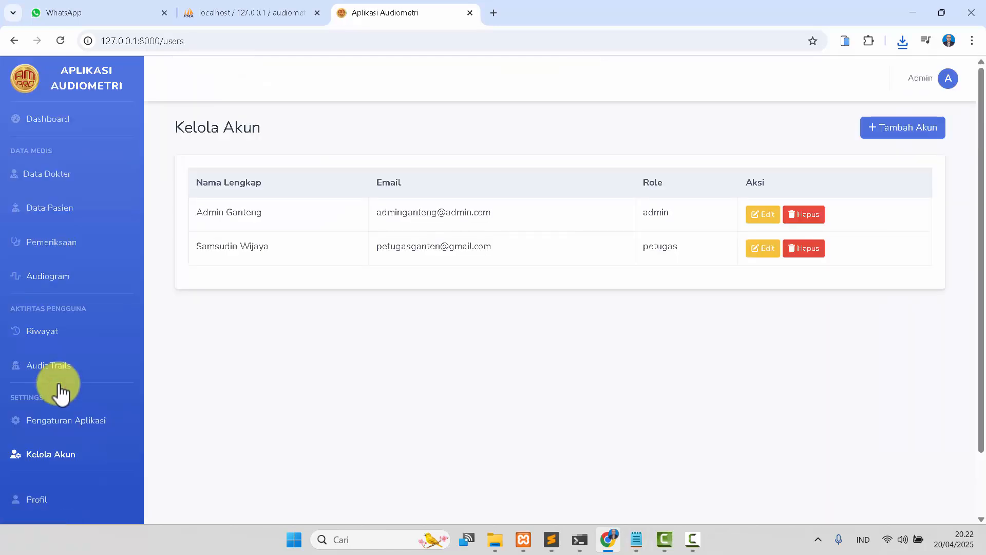
{"action": "scroll", "coordinate": [57, 388], "scroll_direction": "down", "scroll_amount": 2}
{"action": "scroll", "coordinate": [685, 219], "scroll_direction": "up", "scroll_amount": 2}
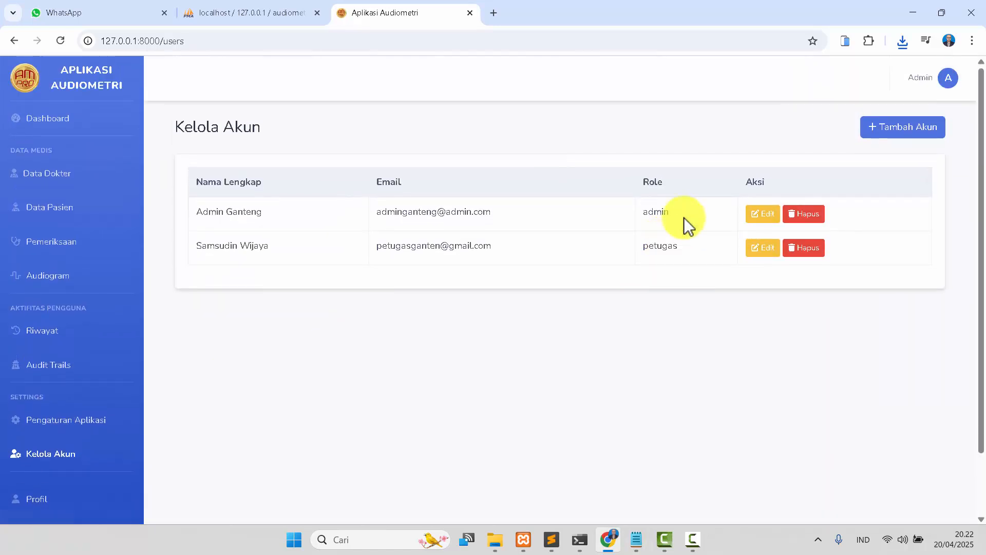
Open the add account form and look through the available role options.
{"action": "left_click", "coordinate": [891, 126]}
{"action": "scroll", "coordinate": [242, 342], "scroll_direction": "down", "scroll_amount": 1}
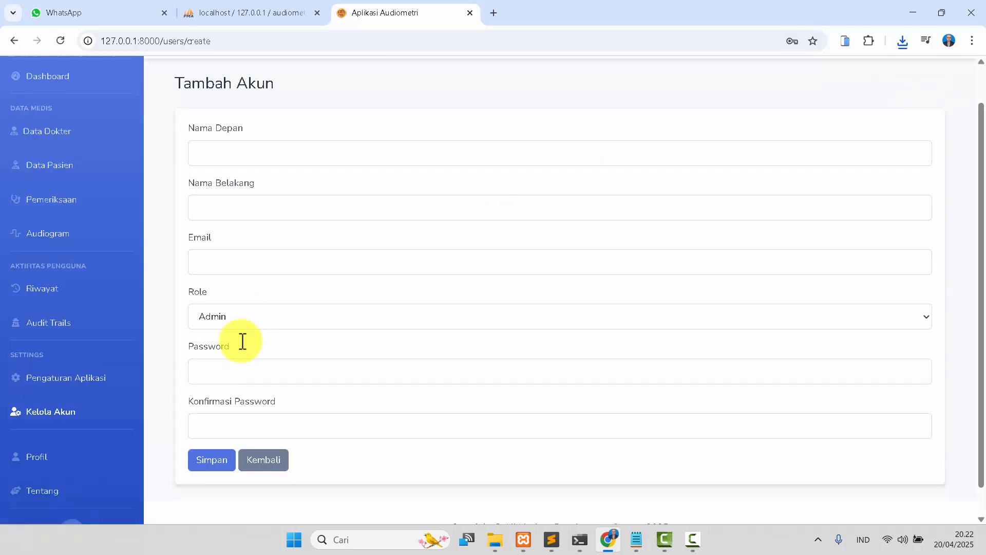
{"action": "left_click", "coordinate": [255, 294]}
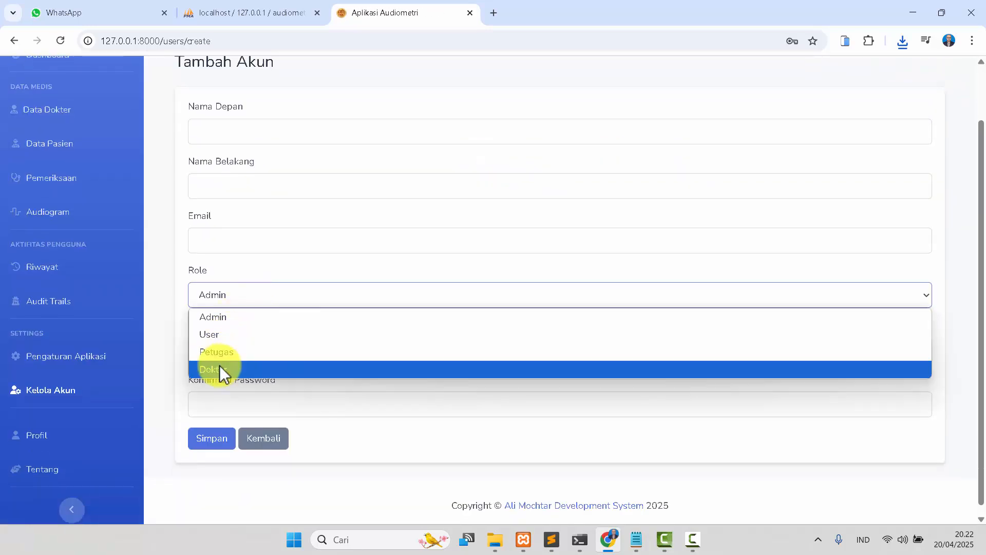
{"action": "left_click", "coordinate": [178, 261]}
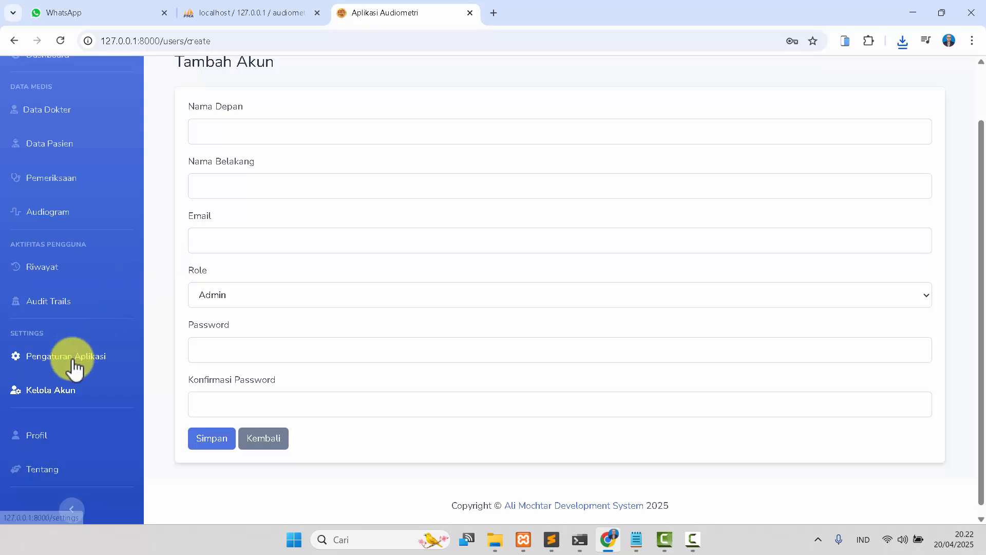
View the admin profile page and the about page.
{"action": "left_click", "coordinate": [36, 435]}
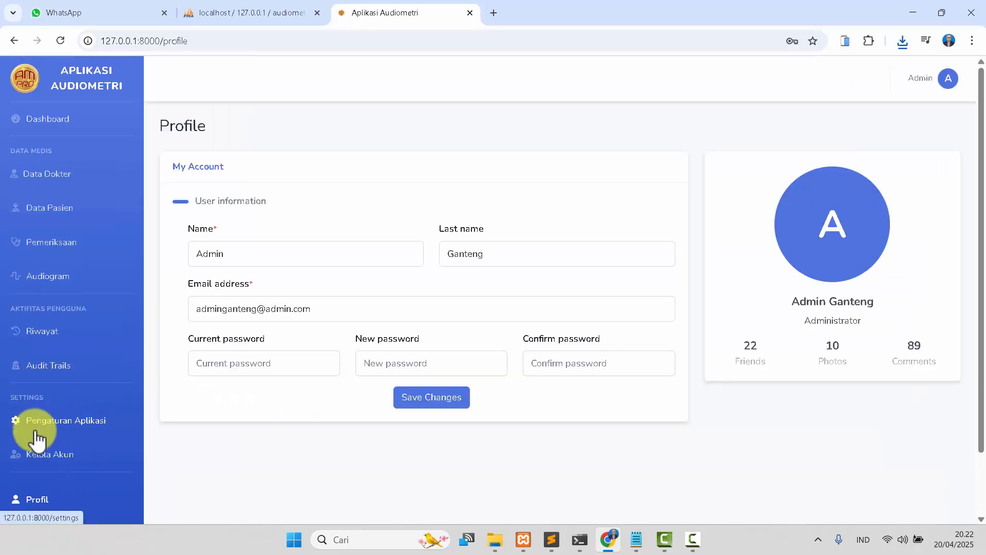
{"action": "scroll", "coordinate": [33, 488], "scroll_direction": "down", "scroll_amount": 1}
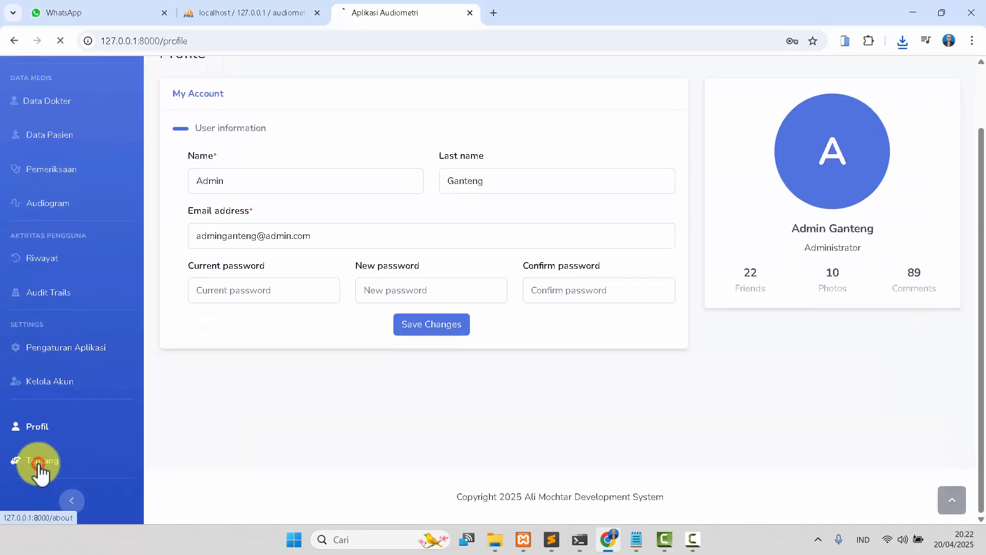
{"action": "left_click", "coordinate": [38, 463]}
{"action": "scroll", "coordinate": [507, 331], "scroll_direction": "down", "scroll_amount": 7}
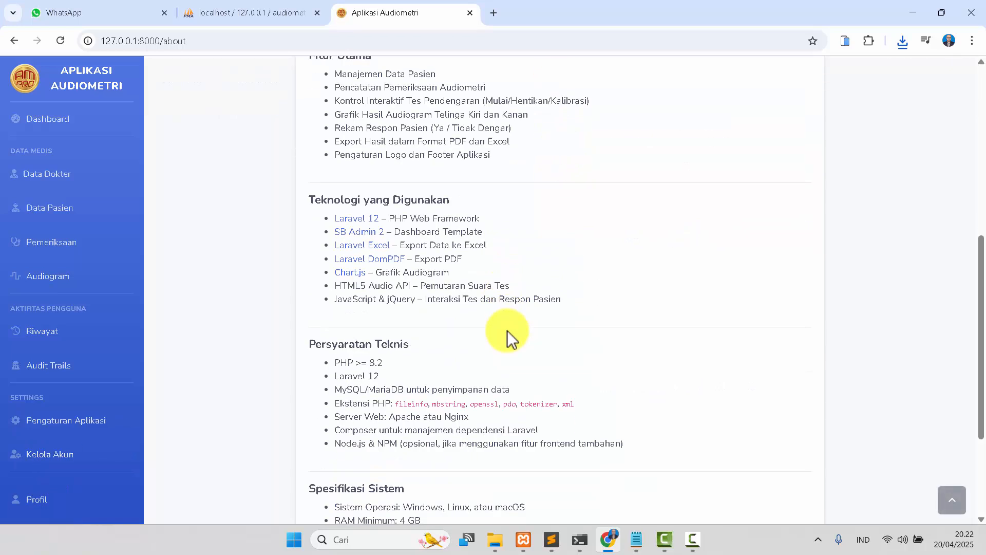
{"action": "scroll", "coordinate": [508, 334], "scroll_direction": "up", "scroll_amount": 7}
Return to the dashboard and log out of the admin account.
{"action": "left_click", "coordinate": [35, 115]}
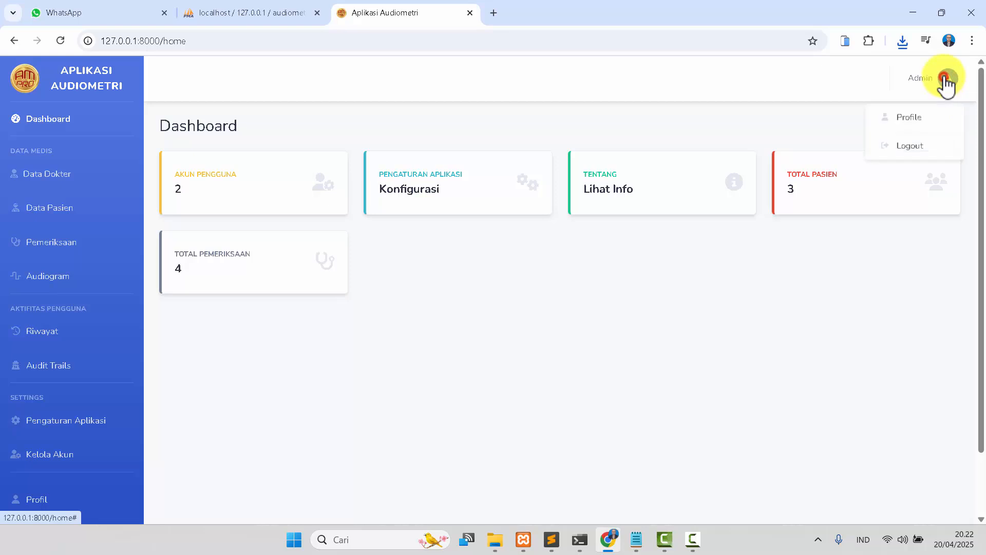
{"action": "left_click", "coordinate": [896, 147]}
{"action": "left_click", "coordinate": [626, 192]}
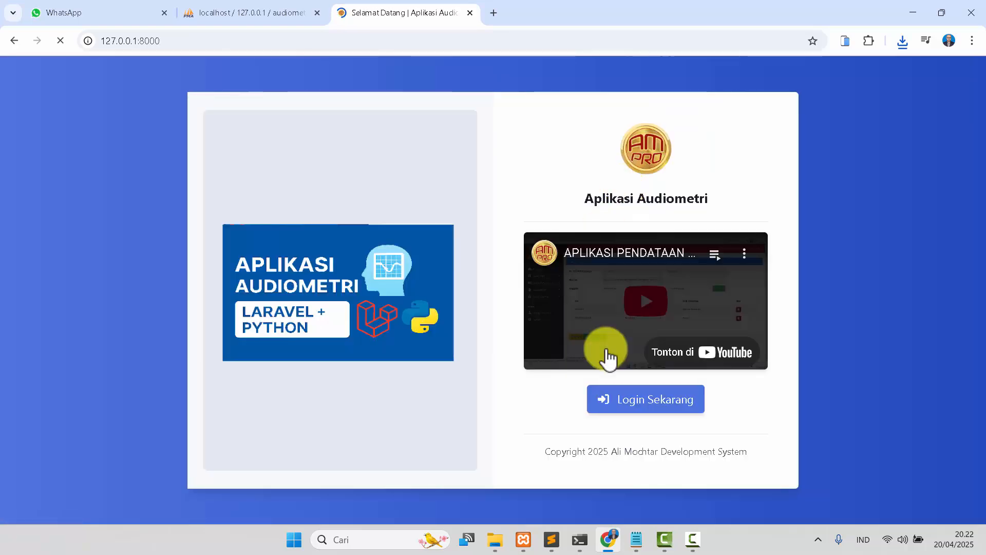
Open the login page and paste the officer account's e-mail, copied from the notes file, into the e-mail field.
{"action": "left_click", "coordinate": [613, 406]}
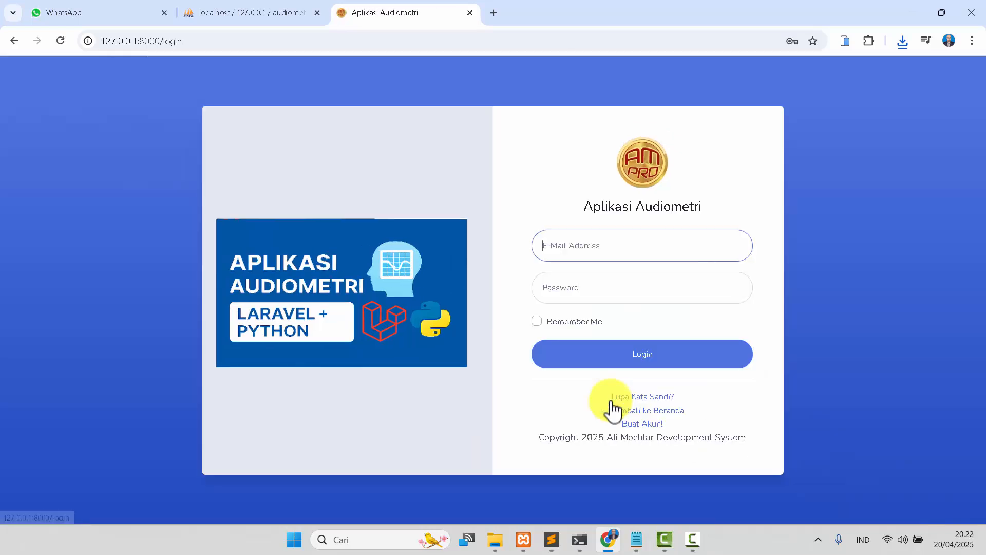
{"action": "left_click", "coordinate": [637, 539]}
{"action": "left_click_drag", "start_coordinate": [584, 171], "coordinate": [840, 174]}
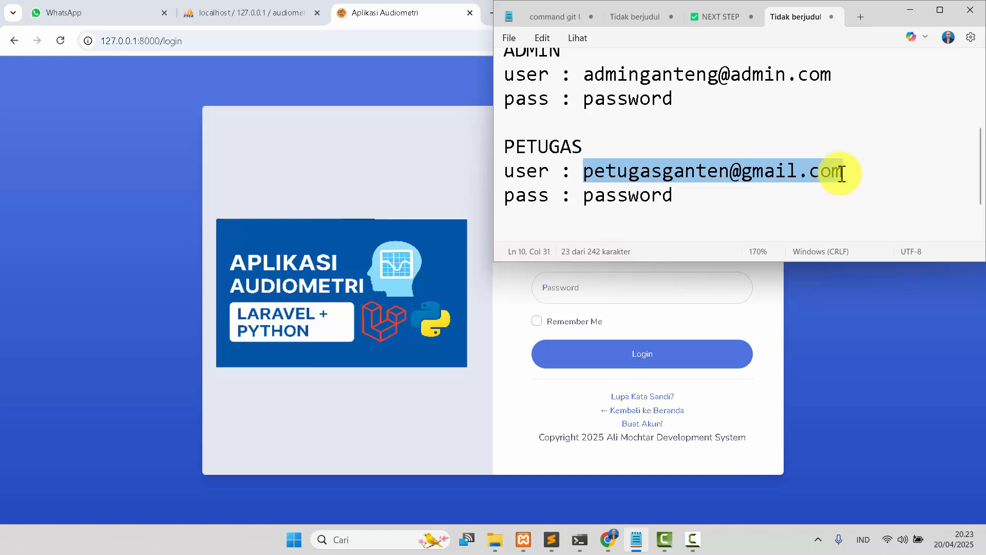
{"action": "left_click", "coordinate": [393, 169]}
{"action": "left_click", "coordinate": [568, 241]}
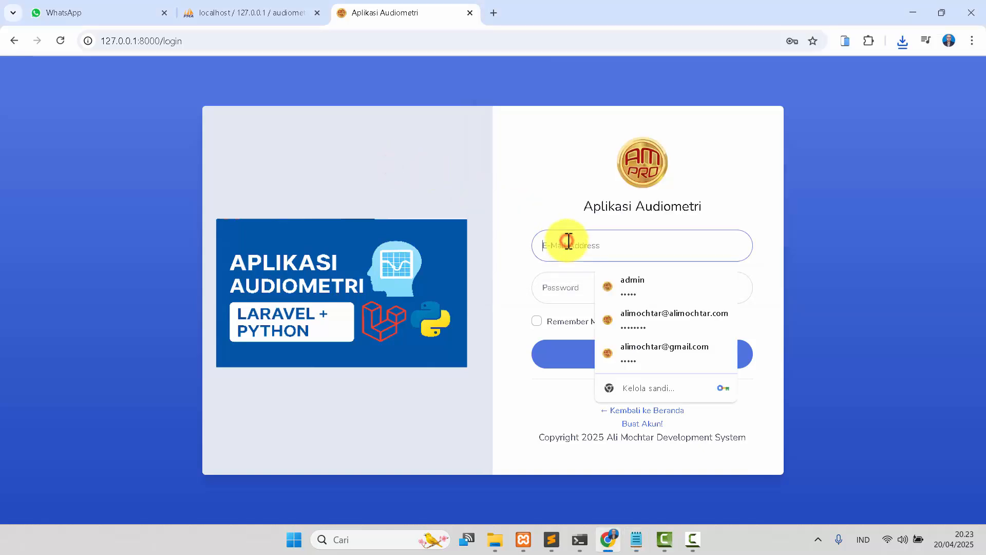
{"action": "key", "text": "ctrl+v"}
Copy the officer account's password from the notes file, paste it into the password field, and log in.
{"action": "left_click", "coordinate": [636, 539]}
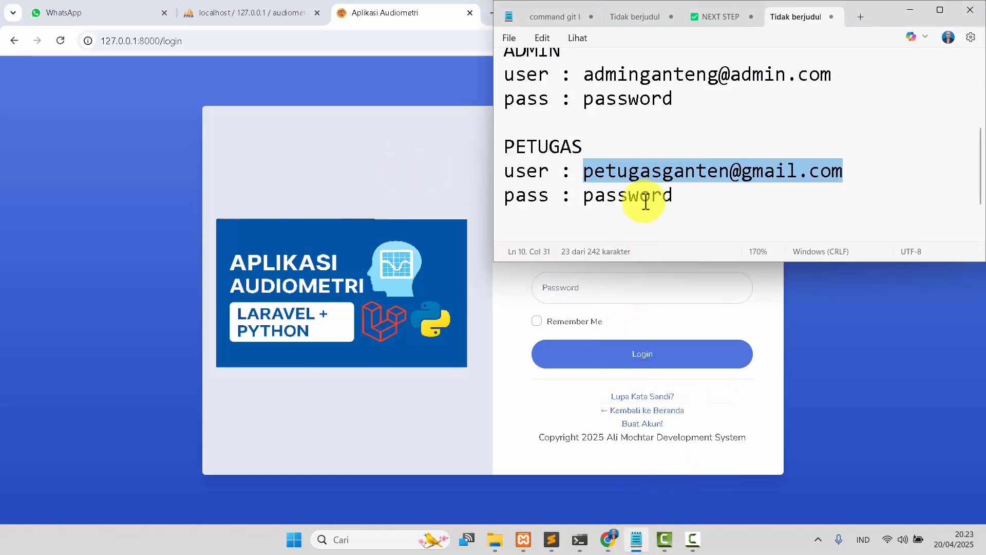
{"action": "double_click", "coordinate": [645, 198]}
{"action": "key", "text": "ctrl+c"}
{"action": "left_click", "coordinate": [467, 211]}
{"action": "left_click", "coordinate": [545, 282]}
{"action": "key", "text": "ctrl+v"}
{"action": "left_click", "coordinate": [571, 357]}
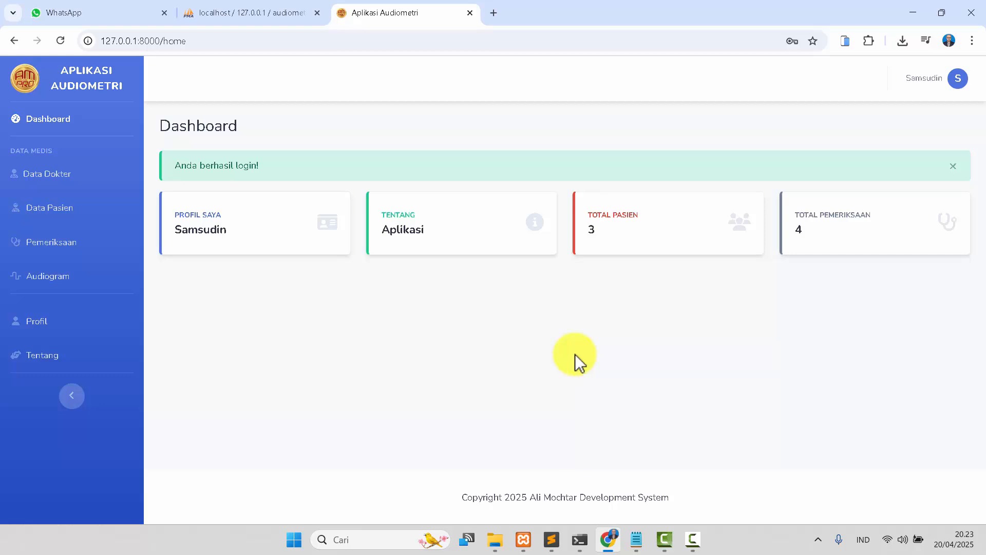
Browse the doctor, patient, examination, audiogram and profile pages available to the officer account.
{"action": "left_click", "coordinate": [66, 178]}
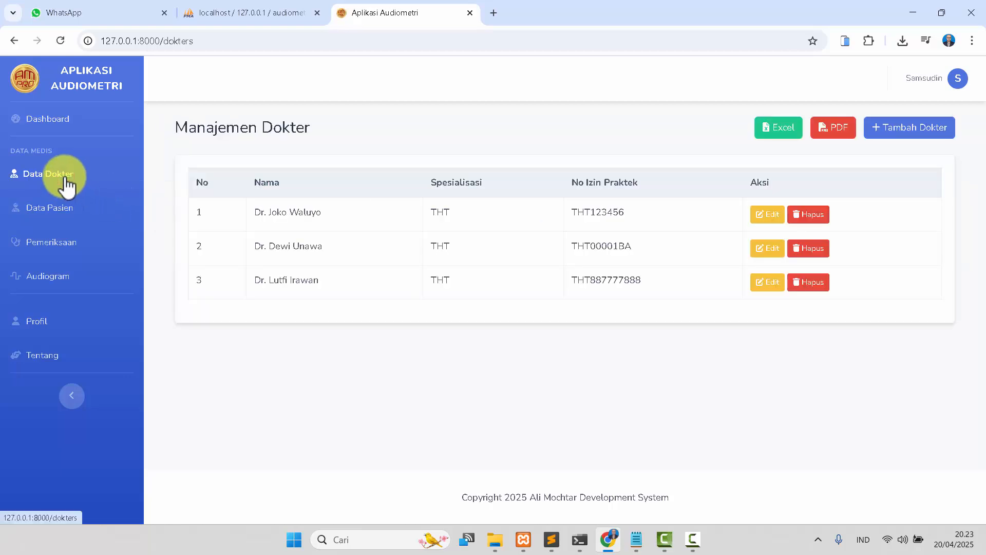
{"action": "left_click", "coordinate": [36, 207]}
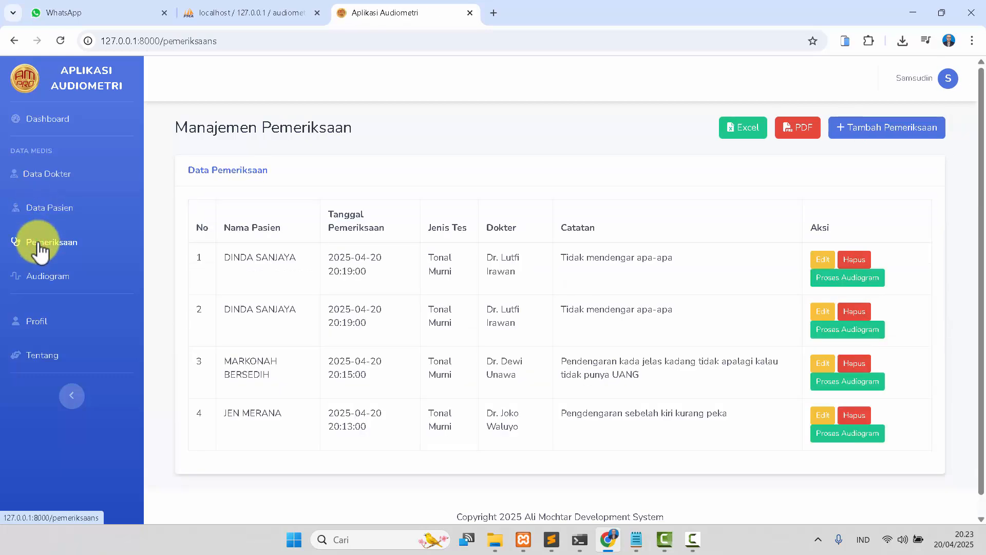
{"action": "left_click", "coordinate": [45, 276]}
{"action": "left_click", "coordinate": [44, 323]}
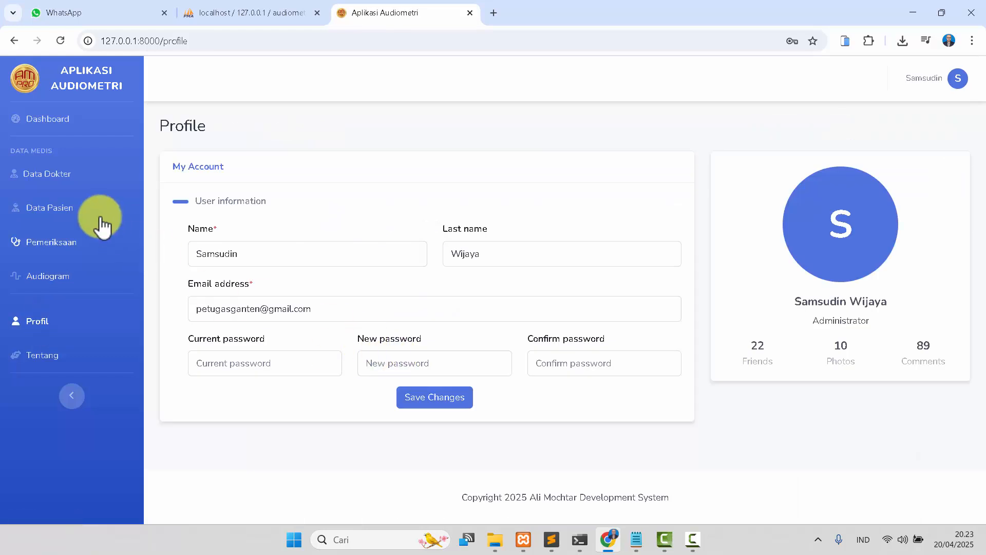
{"action": "left_click", "coordinate": [58, 170]}
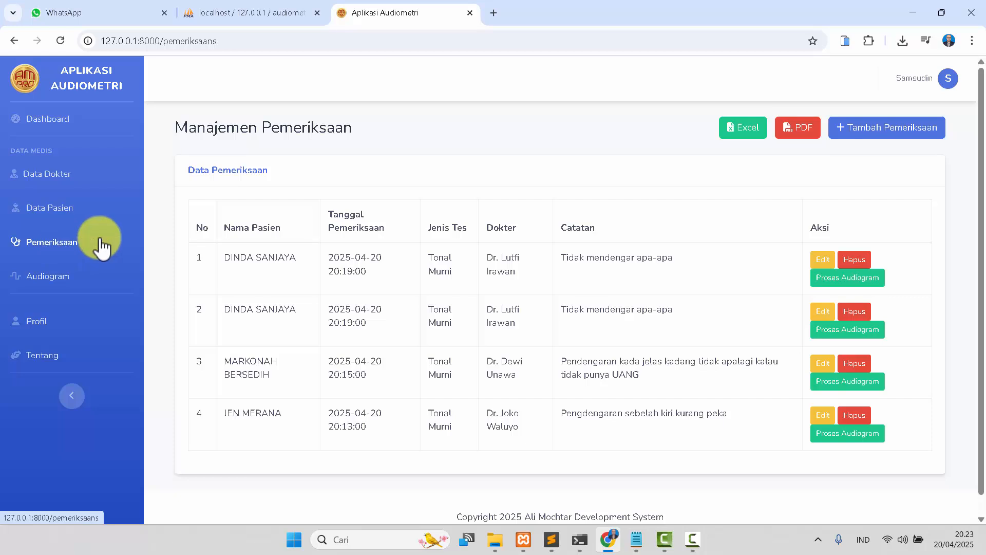
Open the add examination form, pick the first listed patient, and set the examination date to 20/04/2025 20.23.
{"action": "left_click", "coordinate": [880, 127]}
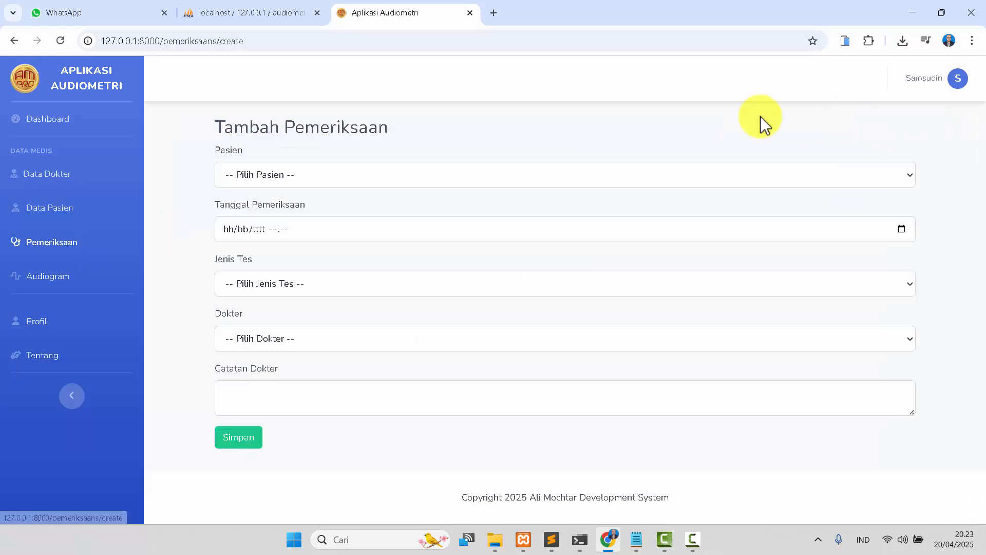
{"action": "left_click", "coordinate": [343, 174]}
{"action": "left_click", "coordinate": [330, 248]}
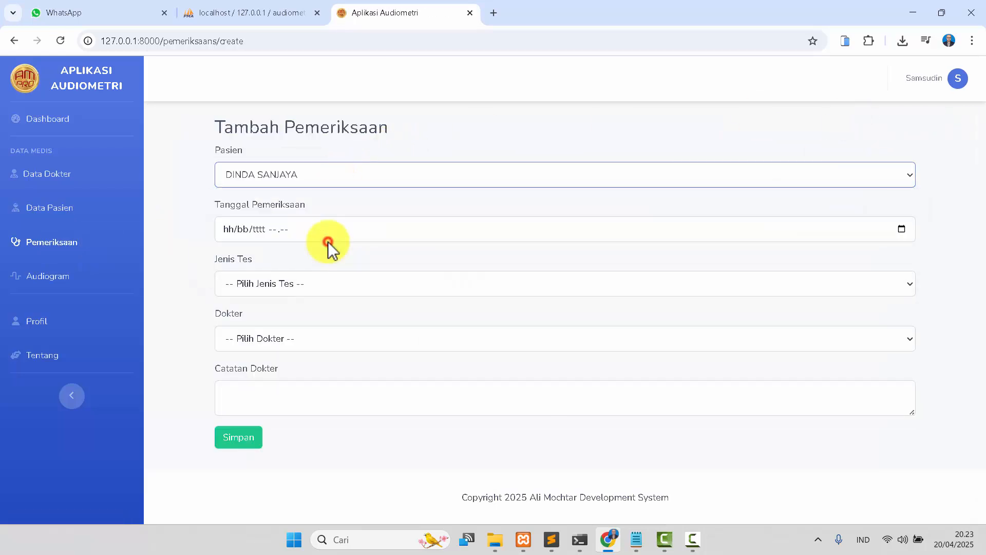
{"action": "left_click", "coordinate": [902, 230]}
{"action": "left_click", "coordinate": [426, 262]}
{"action": "left_click", "coordinate": [517, 251]}
Set the test type to Tonal Murni (Audiogram) and choose the last listed doctor for the examination.
{"action": "left_click", "coordinate": [425, 282]}
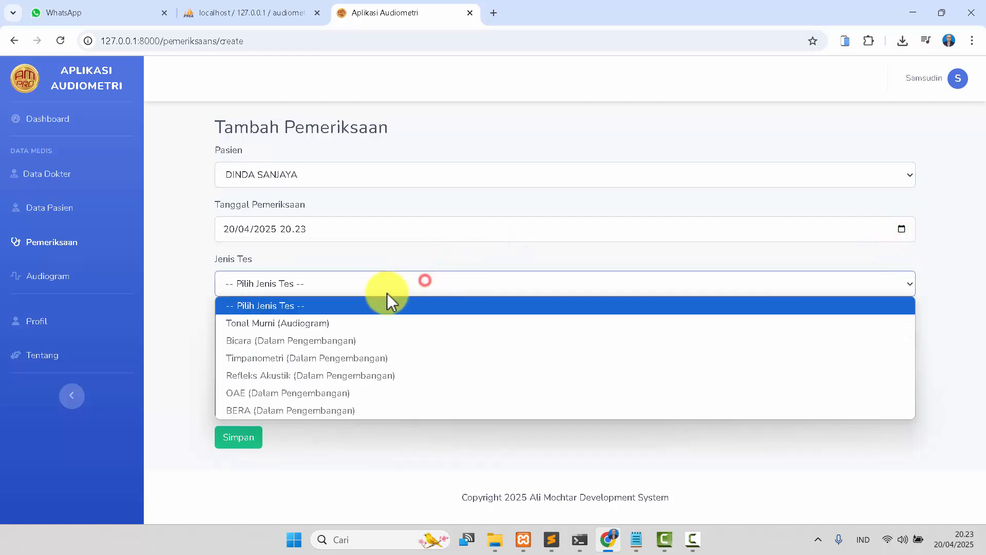
{"action": "left_click", "coordinate": [357, 323]}
{"action": "left_click", "coordinate": [332, 337]}
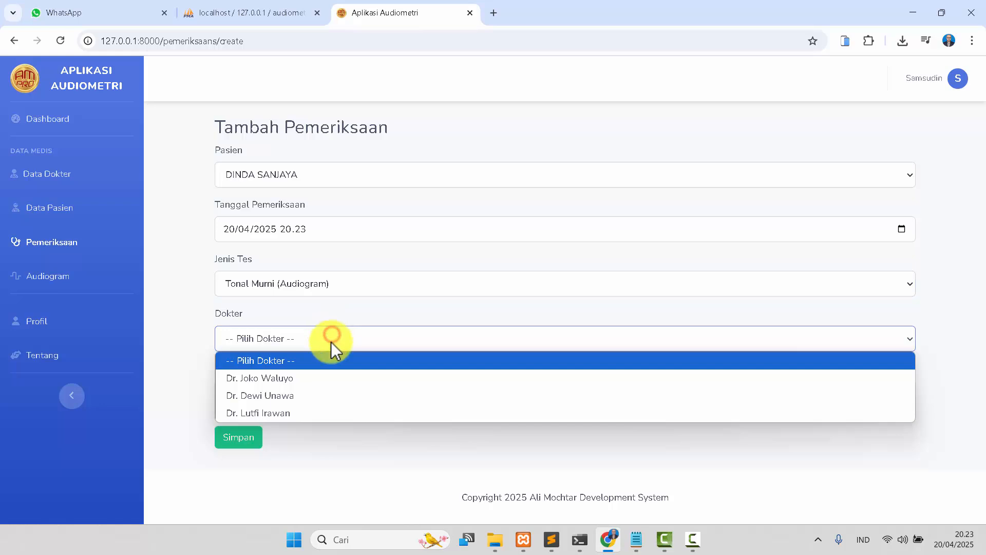
{"action": "left_click", "coordinate": [304, 413]}
{"action": "left_click", "coordinate": [308, 398]}
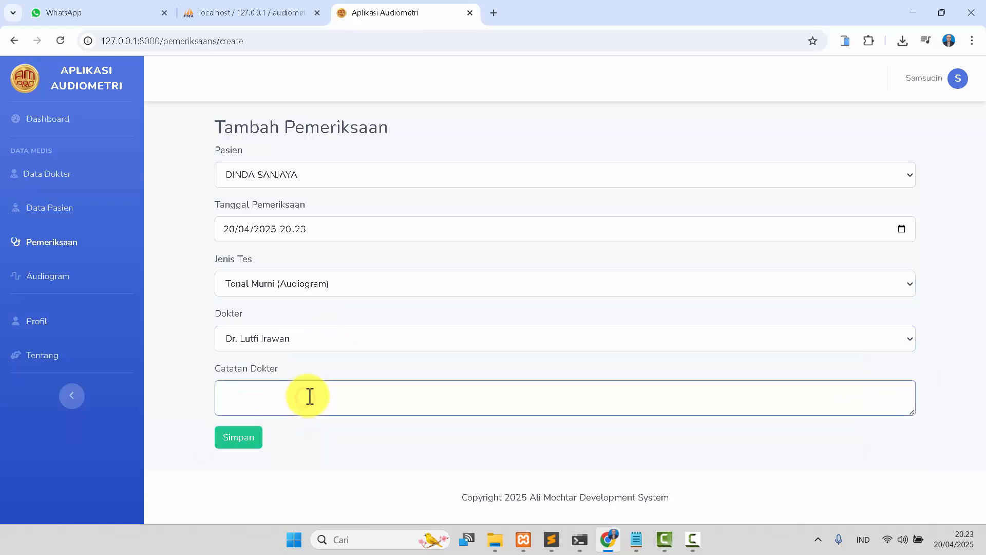
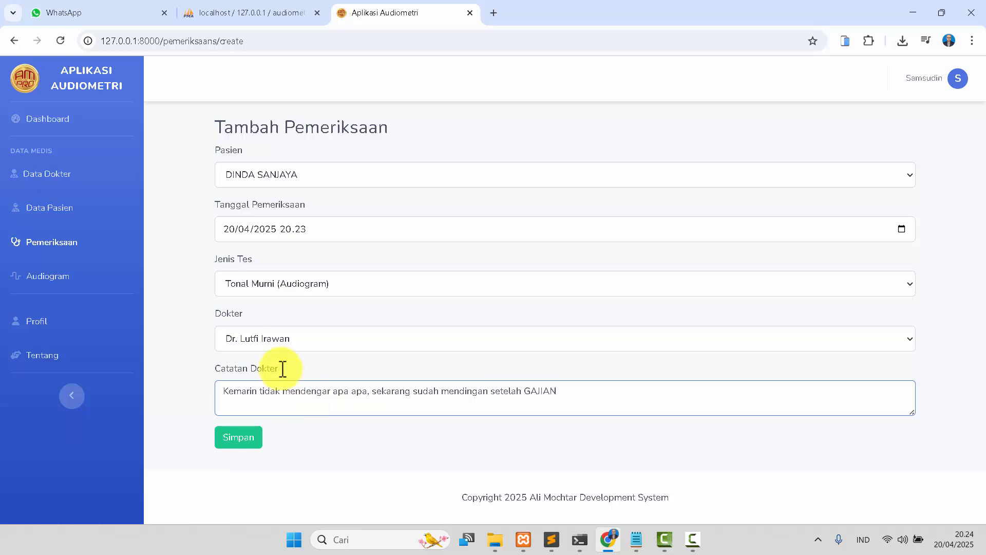
Save the new examination and check it in the examination list.
{"action": "left_click", "coordinate": [255, 438]}
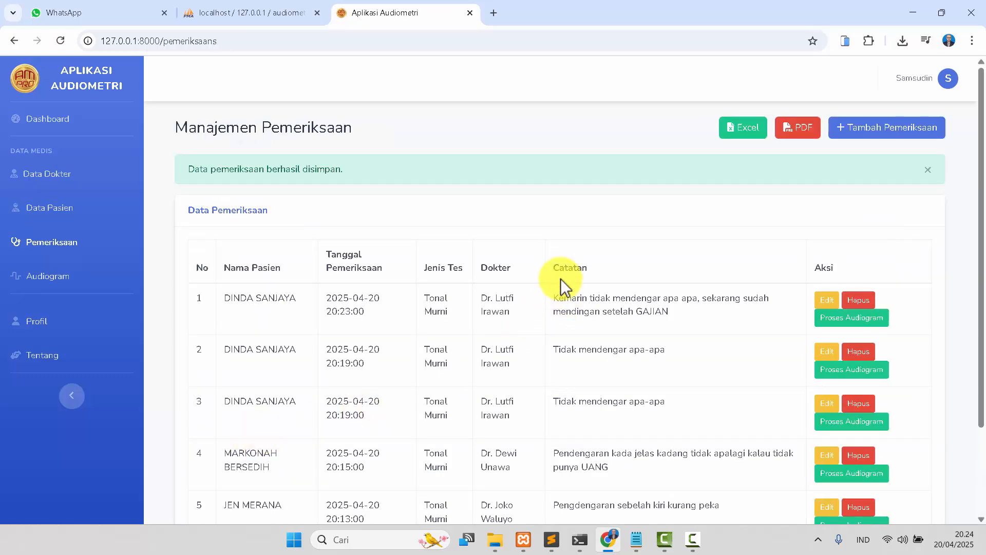
{"action": "scroll", "coordinate": [562, 278], "scroll_direction": "down", "scroll_amount": 3}
{"action": "scroll", "coordinate": [599, 269], "scroll_direction": "up", "scroll_amount": 3}
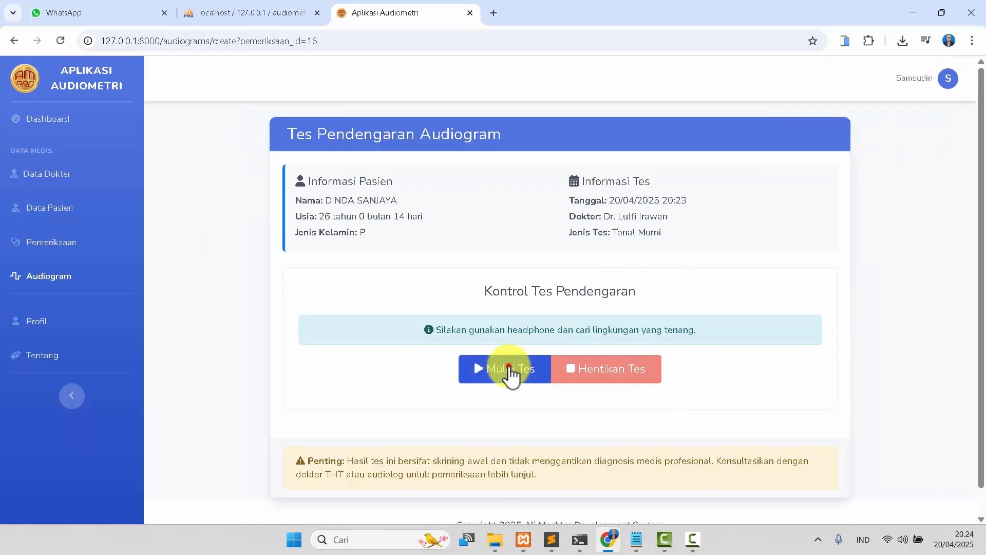
Start the audiogram hearing test for the examination, play the calibration sound, and confirm the volume is right.
{"action": "left_click", "coordinate": [510, 372]}
{"action": "scroll", "coordinate": [512, 370], "scroll_direction": "down", "scroll_amount": 1}
{"action": "left_click", "coordinate": [534, 395]}
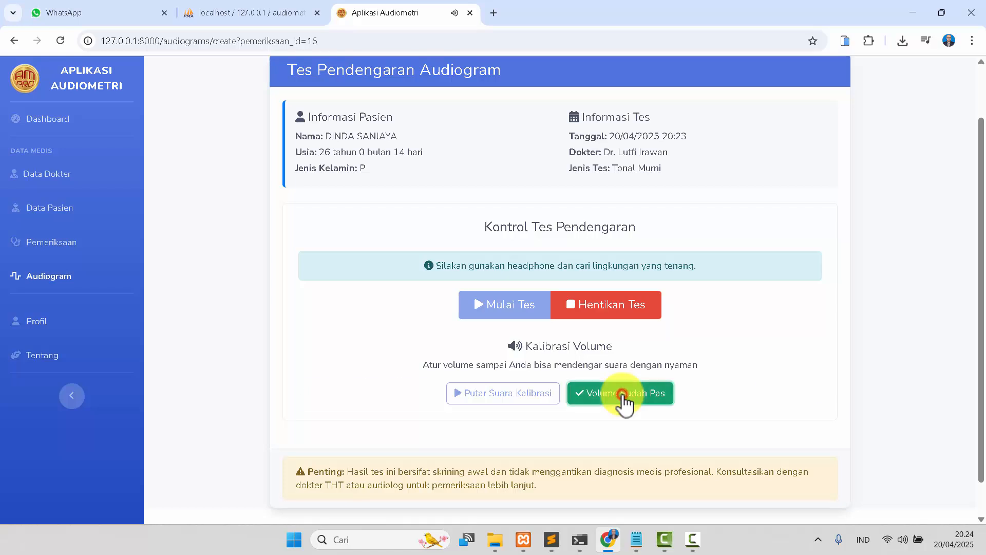
{"action": "left_click", "coordinate": [623, 393]}
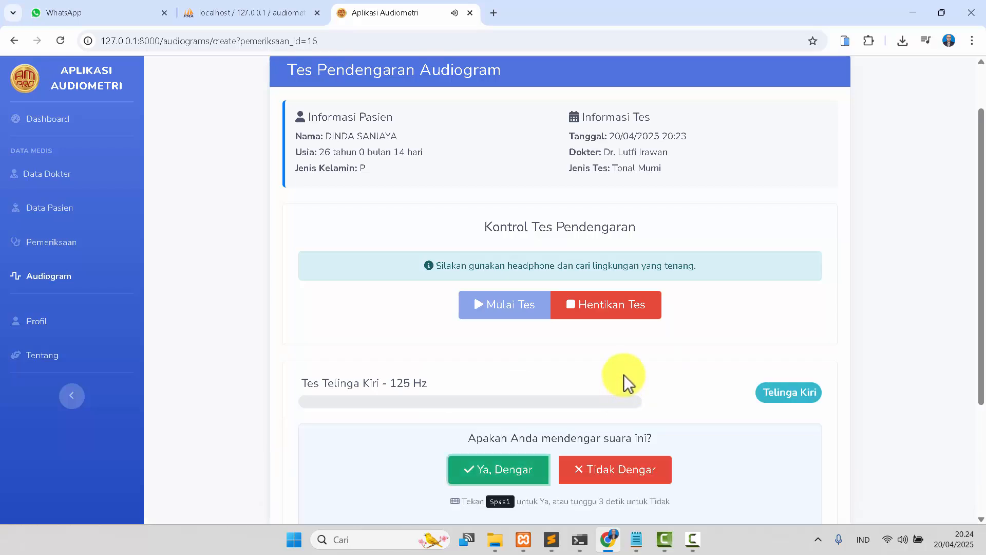
Answer heard for each left-ear tone from 125 Hz through 8000 Hz.
{"action": "key", "text": "space"}
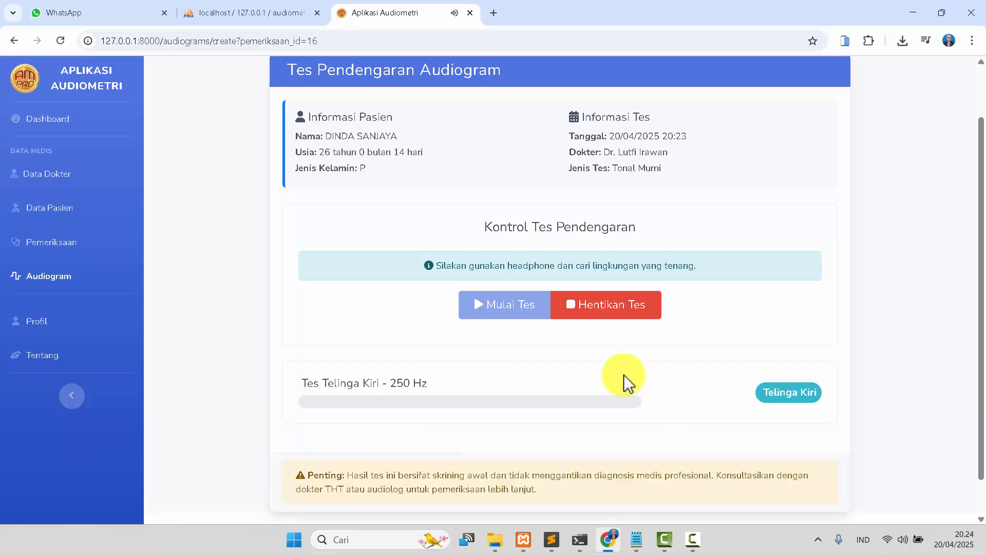
{"action": "key", "text": "space"}
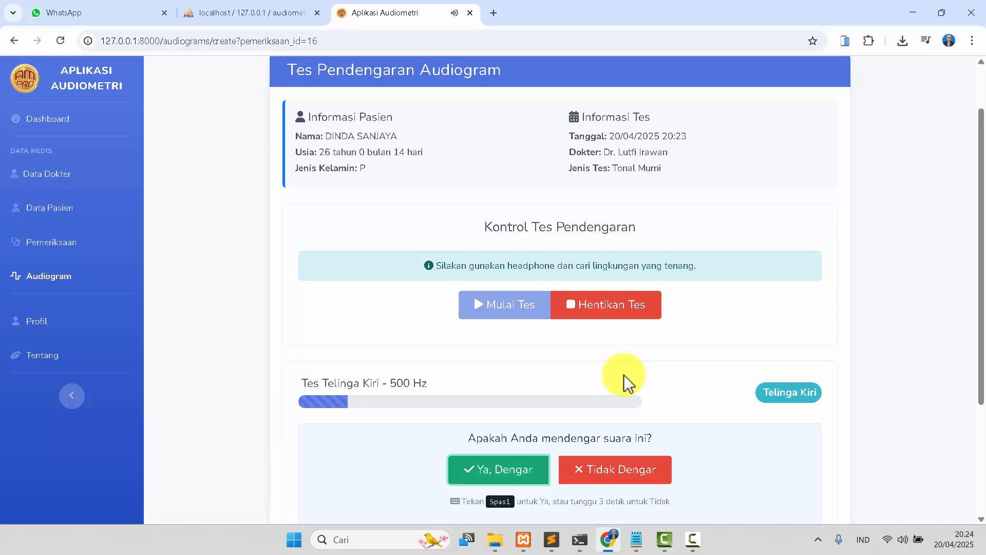
{"action": "key", "text": "space"}
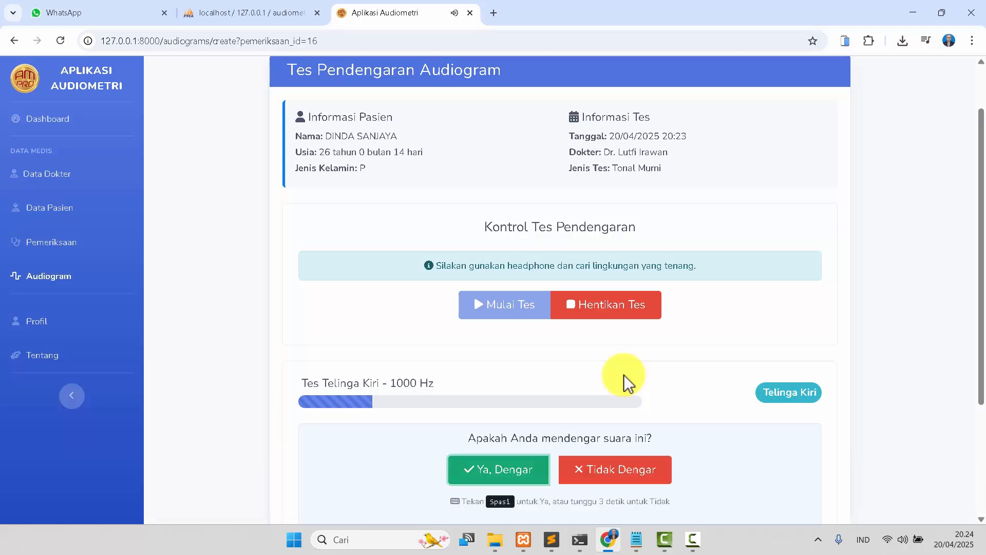
{"action": "key", "text": "space"}
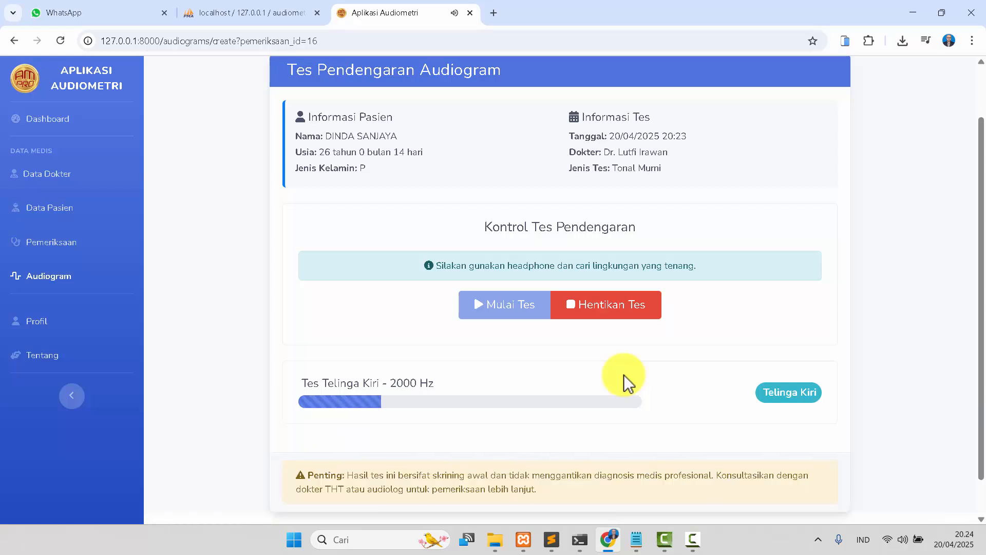
{"action": "key", "text": "space"}
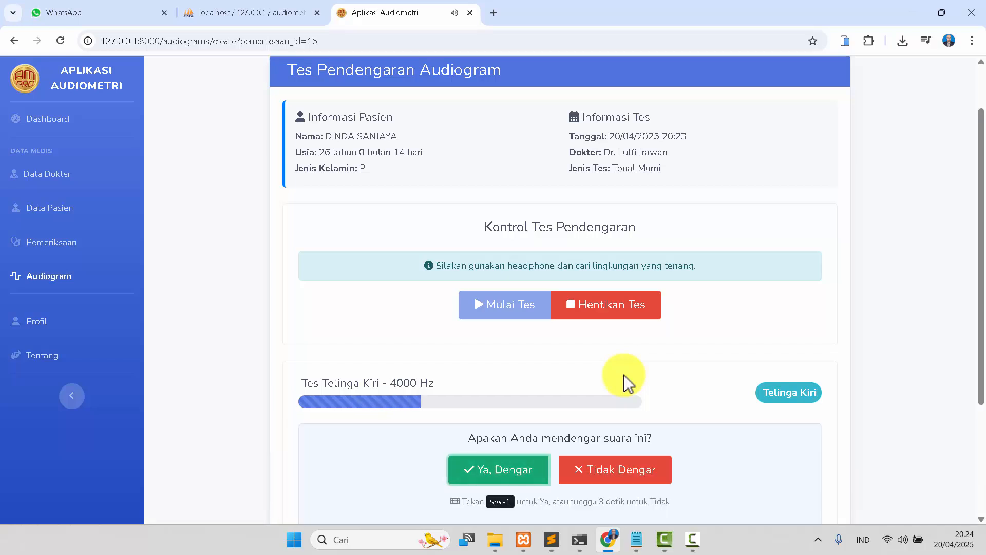
{"action": "key", "text": "space"}
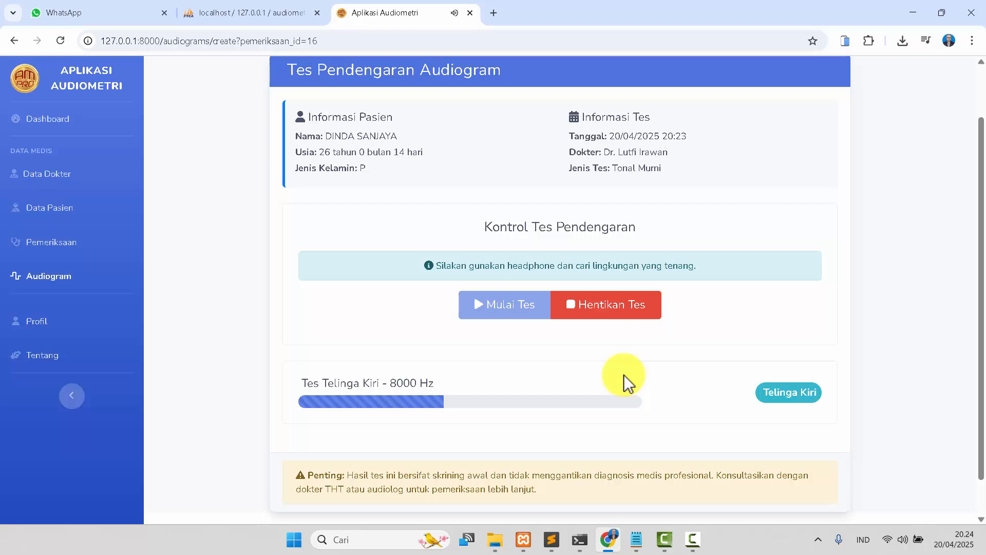
{"action": "key", "text": "space"}
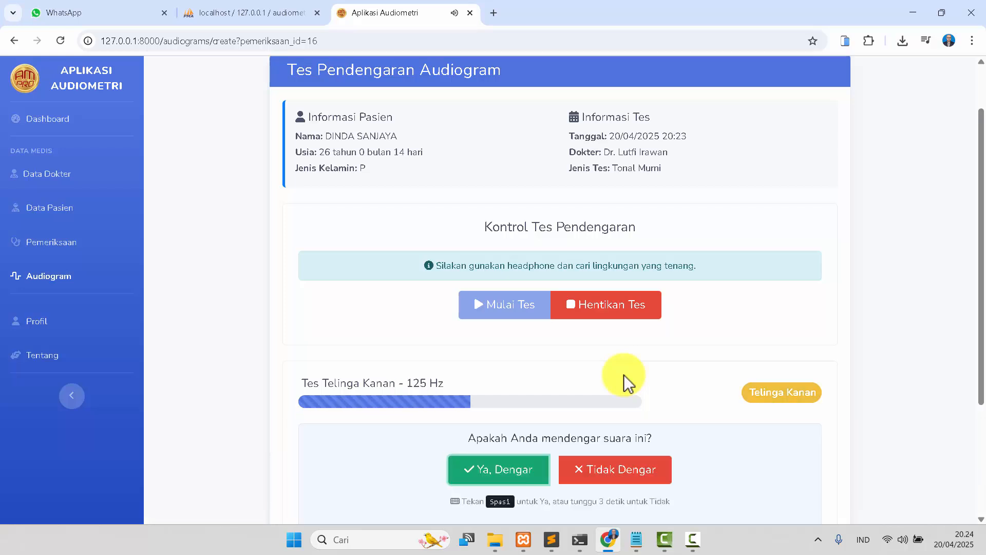
Answer heard for each right-ear tone from 125 Hz through 8000 Hz.
{"action": "key", "text": "space"}
{"action": "key", "text": "space"}
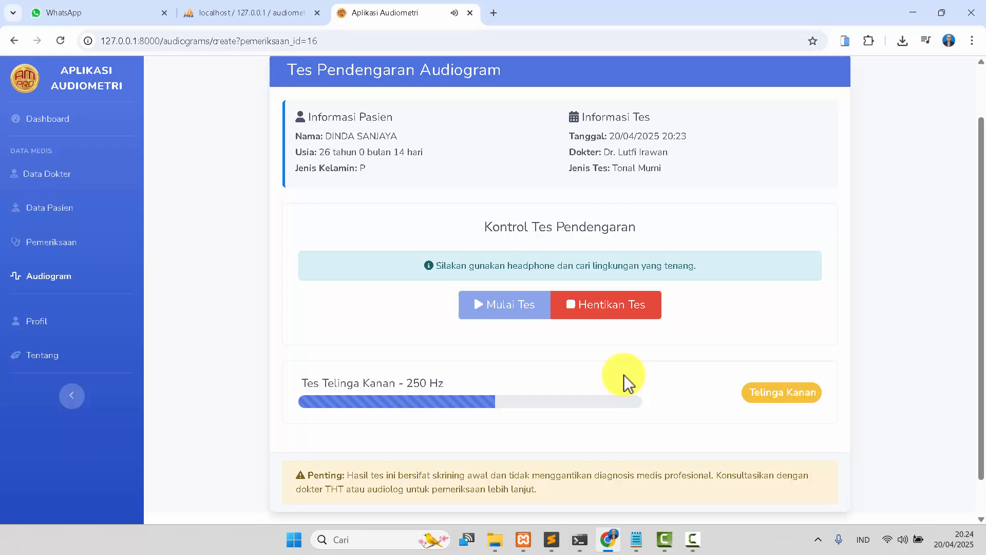
{"action": "key", "text": "space"}
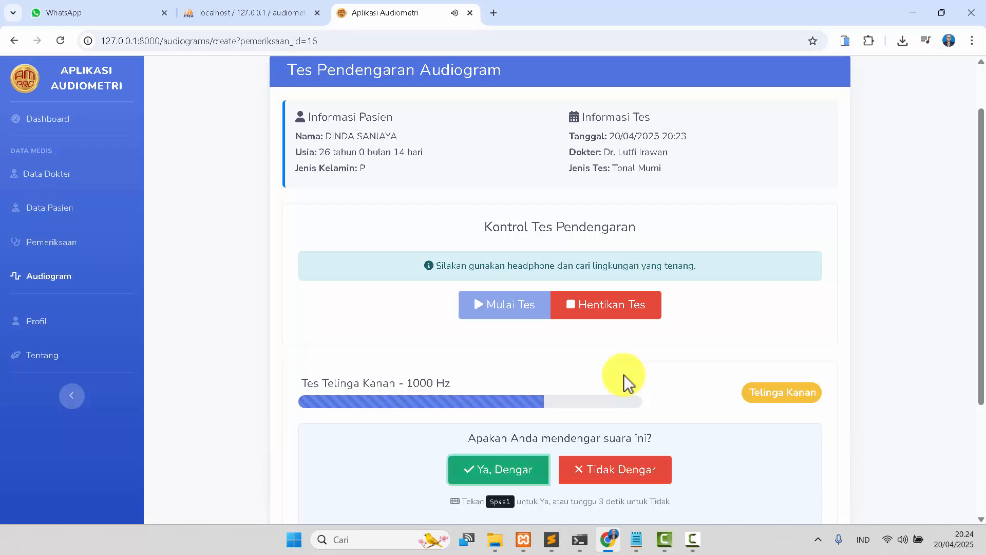
{"action": "key", "text": "space"}
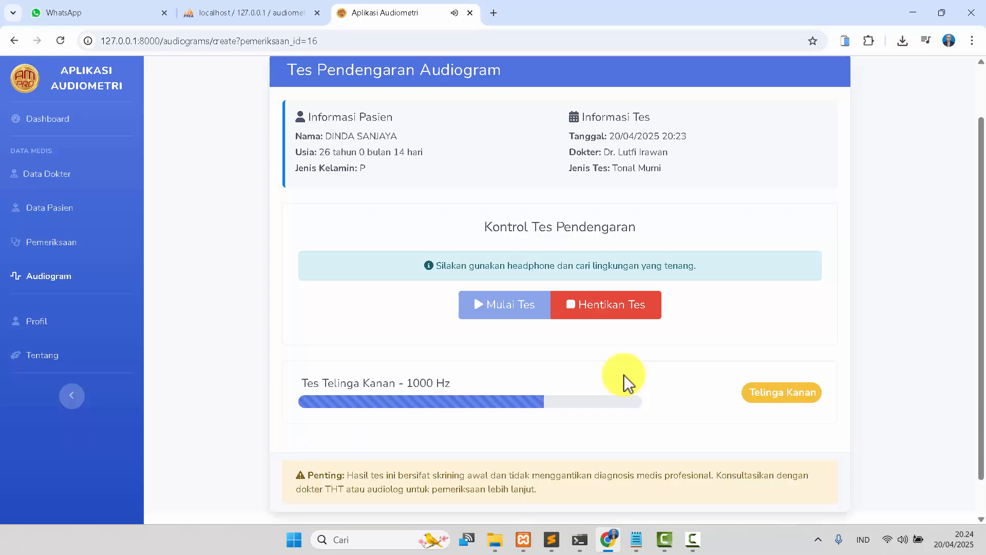
{"action": "key", "text": "space"}
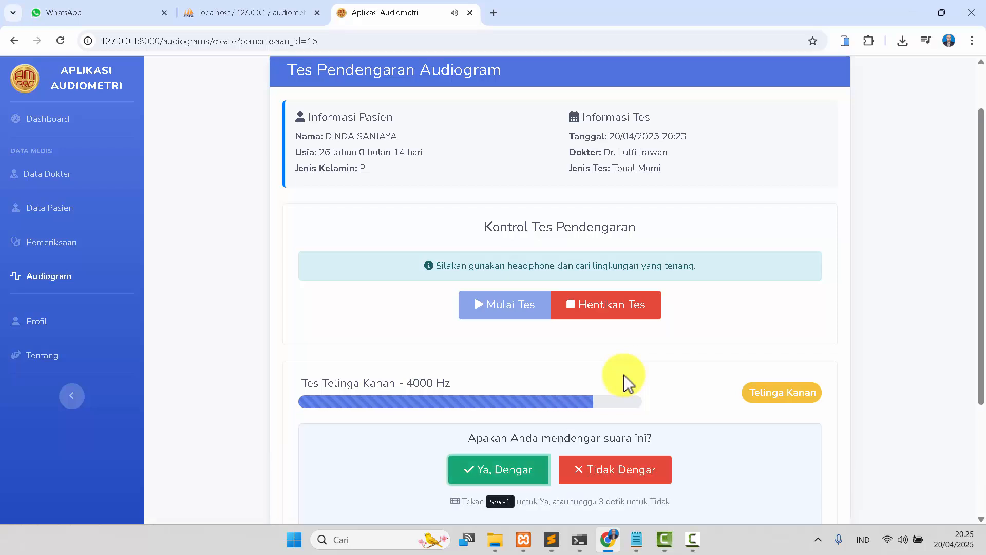
{"action": "key", "text": "space"}
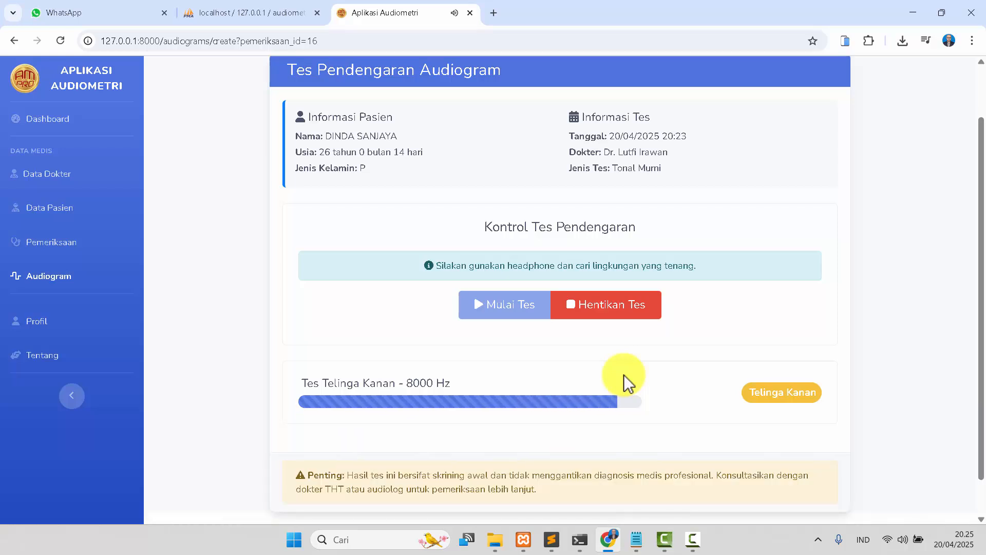
{"action": "key", "text": "space"}
Save the hearing test results after reviewing the charts, analysis and recommendations.
{"action": "scroll", "coordinate": [625, 375], "scroll_direction": "down", "scroll_amount": 5}
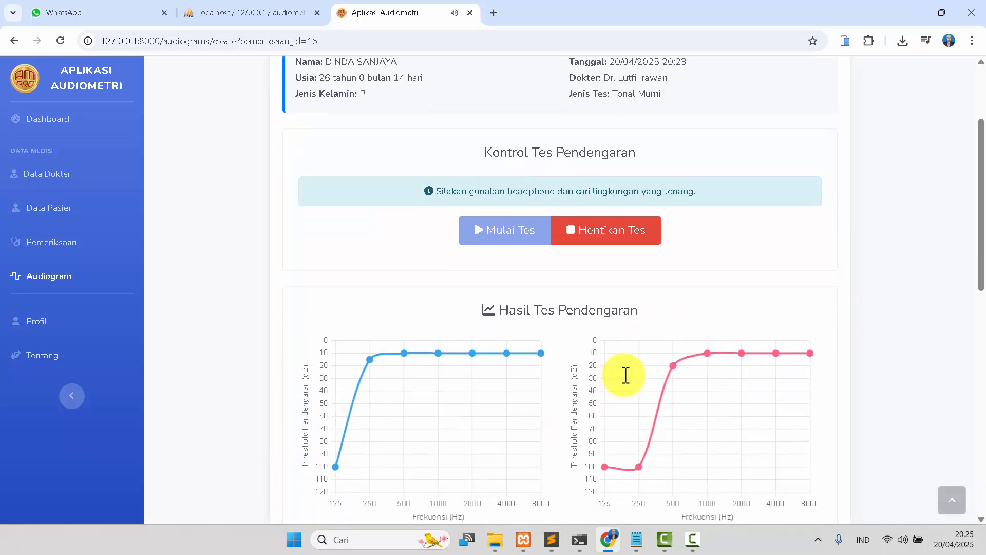
{"action": "scroll", "coordinate": [623, 374], "scroll_direction": "down", "scroll_amount": 3}
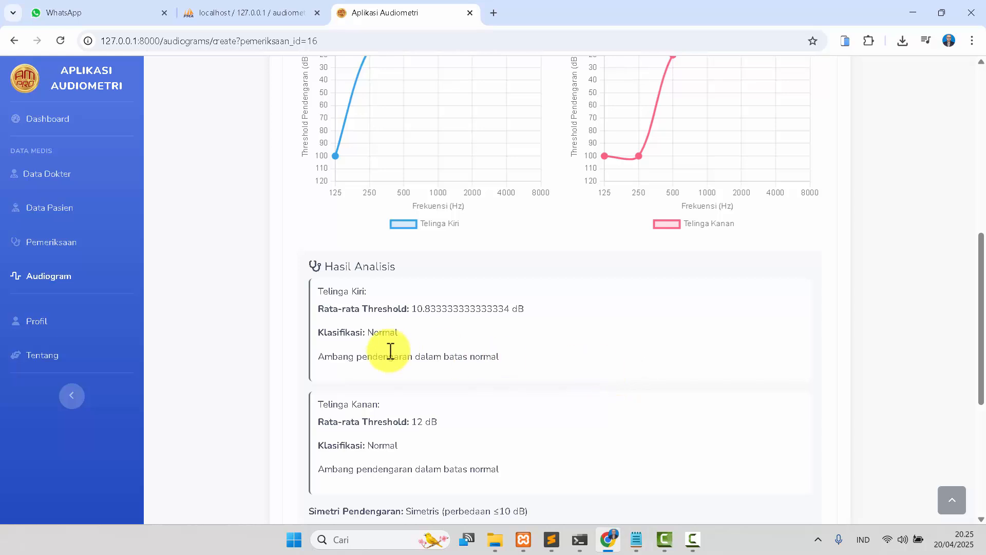
{"action": "scroll", "coordinate": [398, 359], "scroll_direction": "down", "scroll_amount": 1}
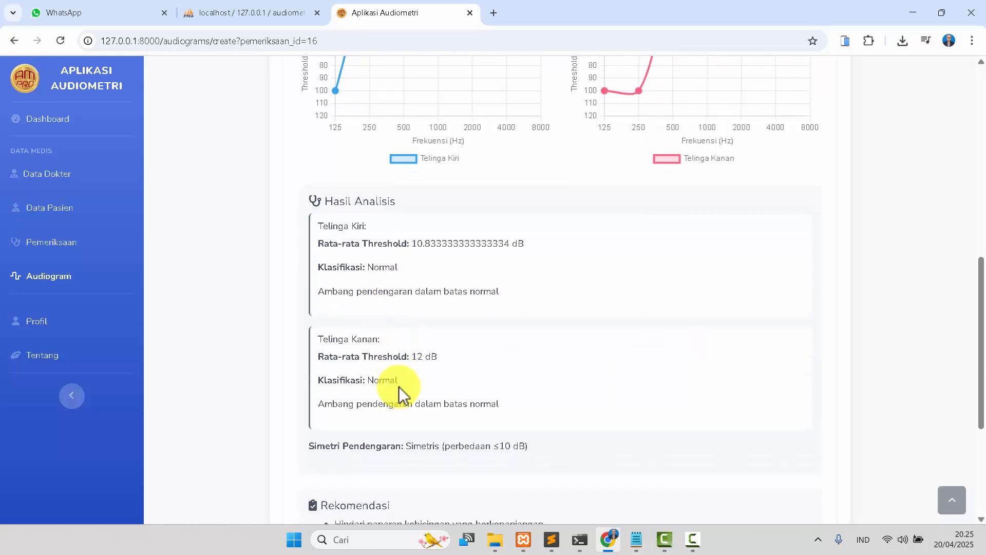
{"action": "scroll", "coordinate": [399, 385], "scroll_direction": "down", "scroll_amount": 3}
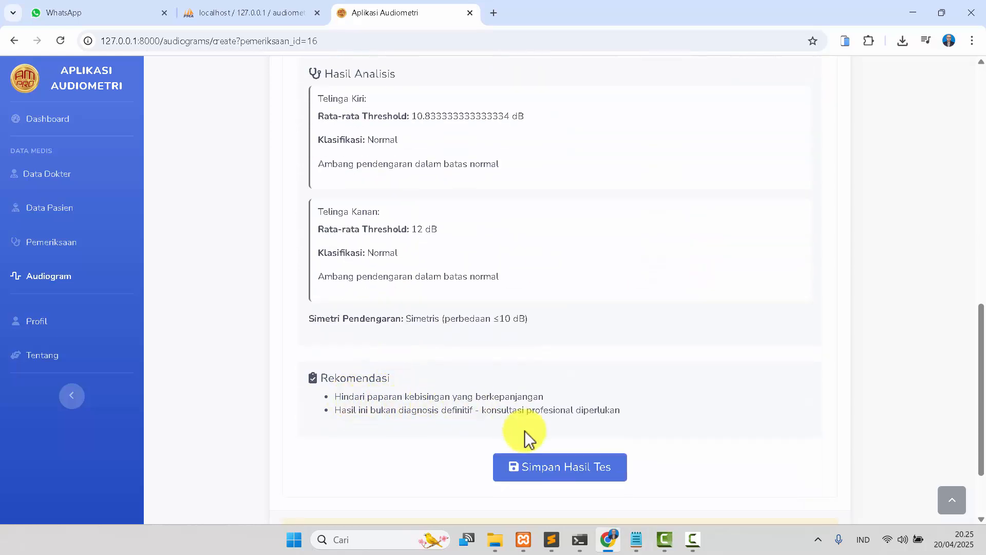
{"action": "left_click", "coordinate": [565, 468]}
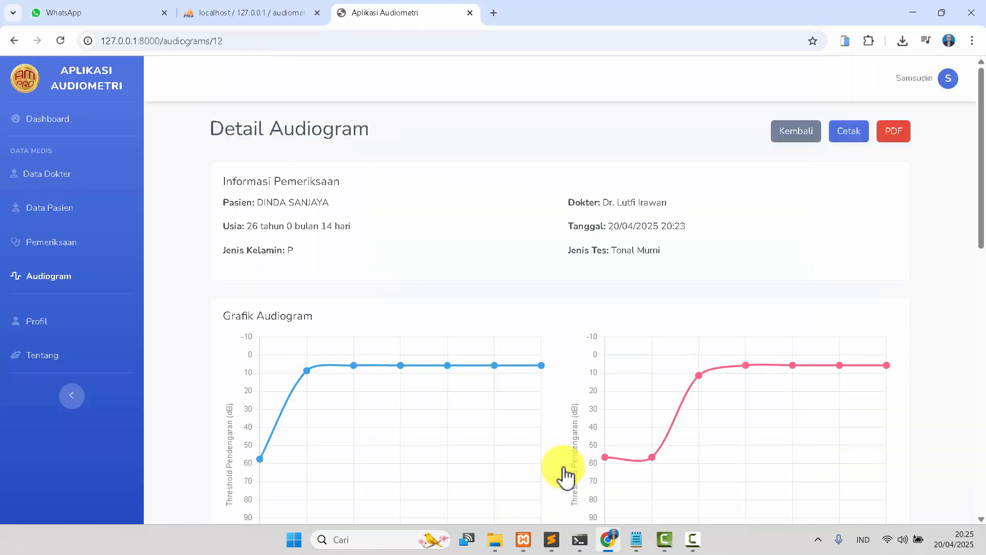
Export the audiogram detail page as a PDF report.
{"action": "scroll", "coordinate": [568, 357], "scroll_direction": "down", "scroll_amount": 8}
{"action": "scroll", "coordinate": [569, 353], "scroll_direction": "down", "scroll_amount": 5}
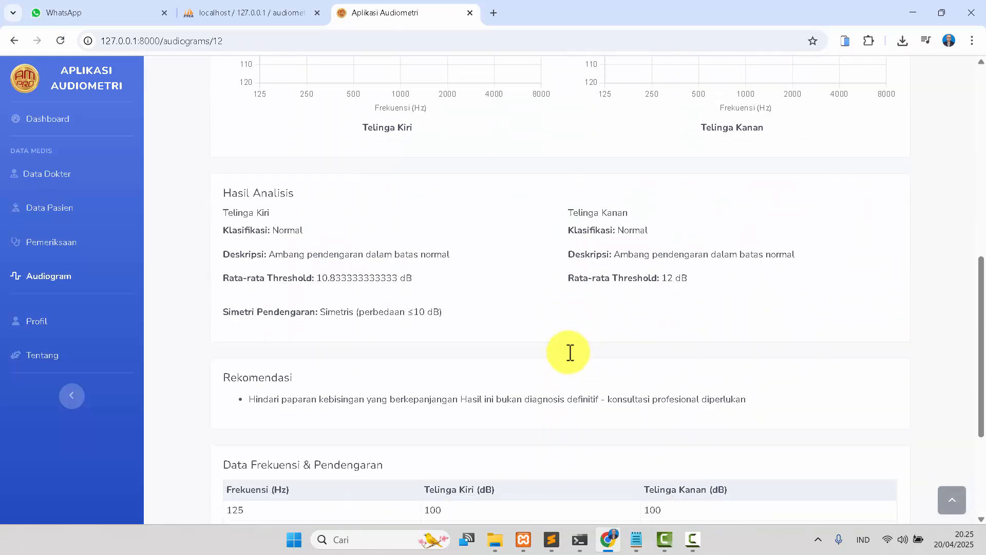
{"action": "scroll", "coordinate": [568, 353], "scroll_direction": "up", "scroll_amount": 10}
{"action": "scroll", "coordinate": [569, 353], "scroll_direction": "up", "scroll_amount": 2}
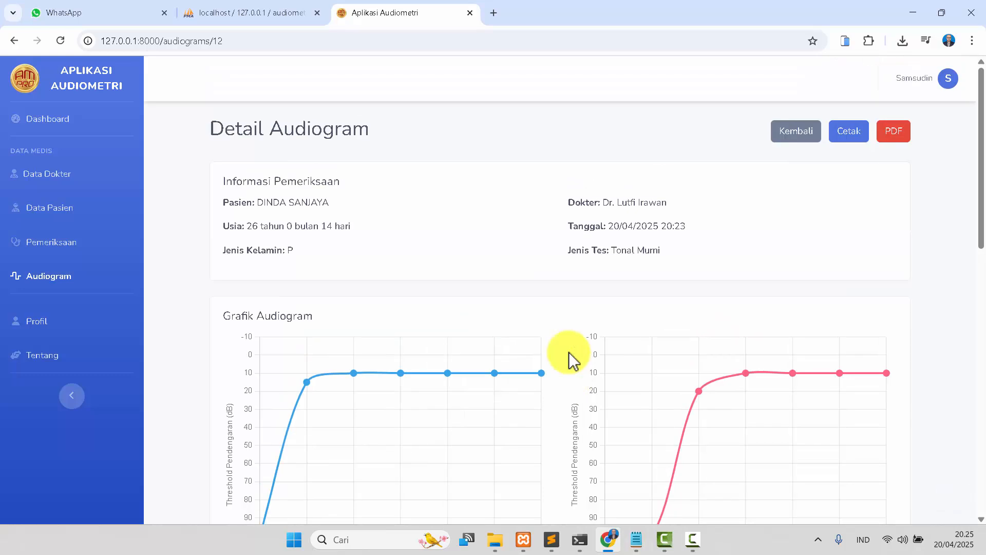
{"action": "left_click", "coordinate": [897, 137]}
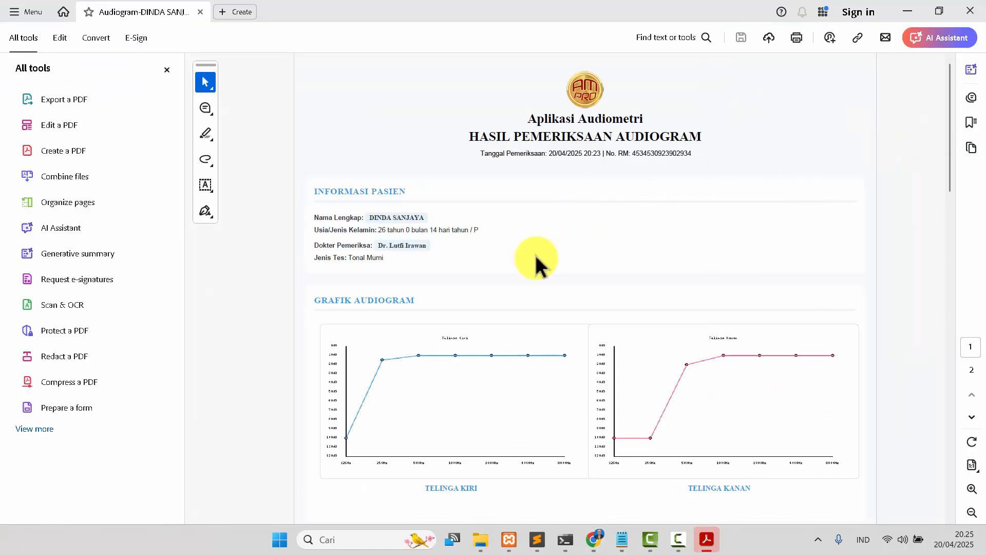
Review the exported PDF report's results, frequency data and recommendations, then close the PDF viewer.
{"action": "scroll", "coordinate": [535, 257], "scroll_direction": "down", "scroll_amount": 7}
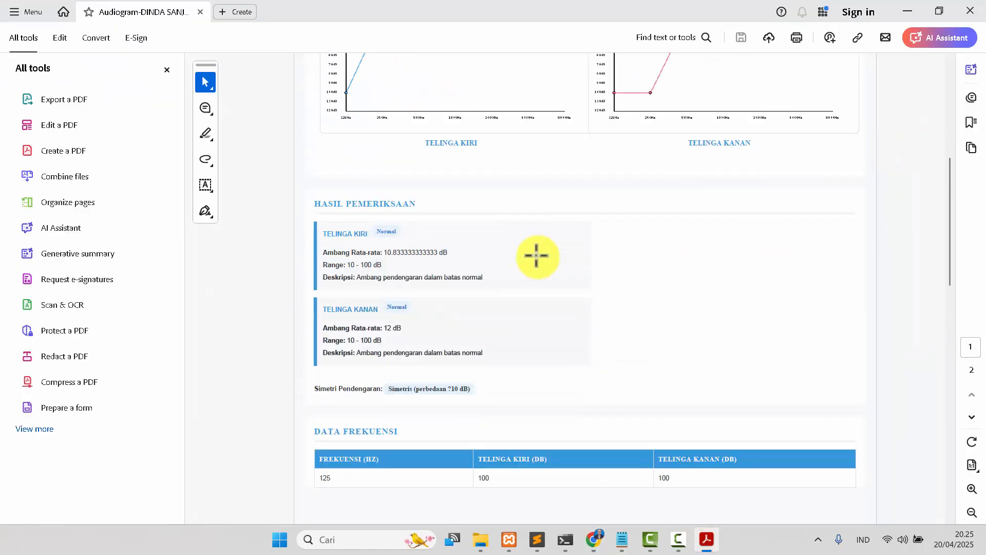
{"action": "scroll", "coordinate": [537, 255], "scroll_direction": "down", "scroll_amount": 7}
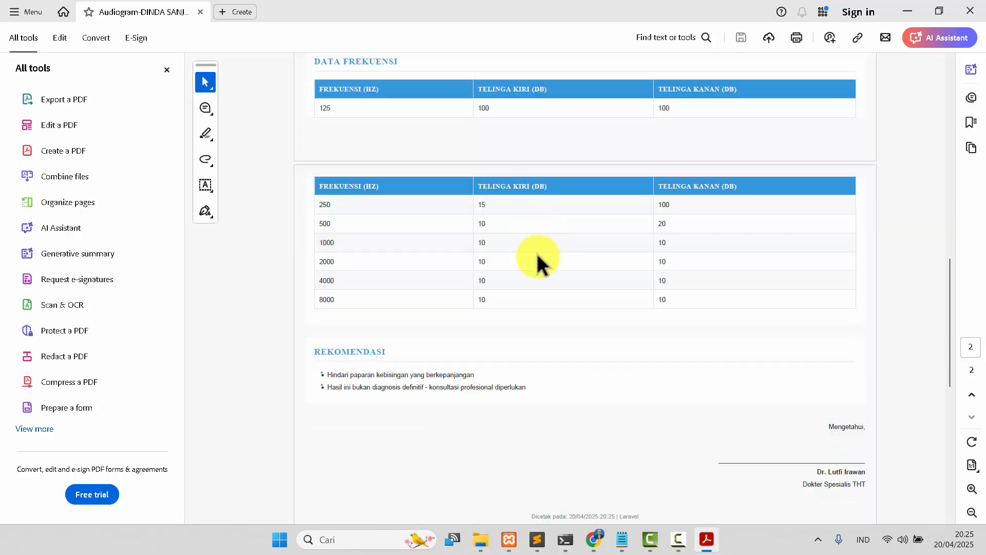
{"action": "scroll", "coordinate": [538, 254], "scroll_direction": "down", "scroll_amount": 2}
{"action": "scroll", "coordinate": [538, 253], "scroll_direction": "up", "scroll_amount": 12}
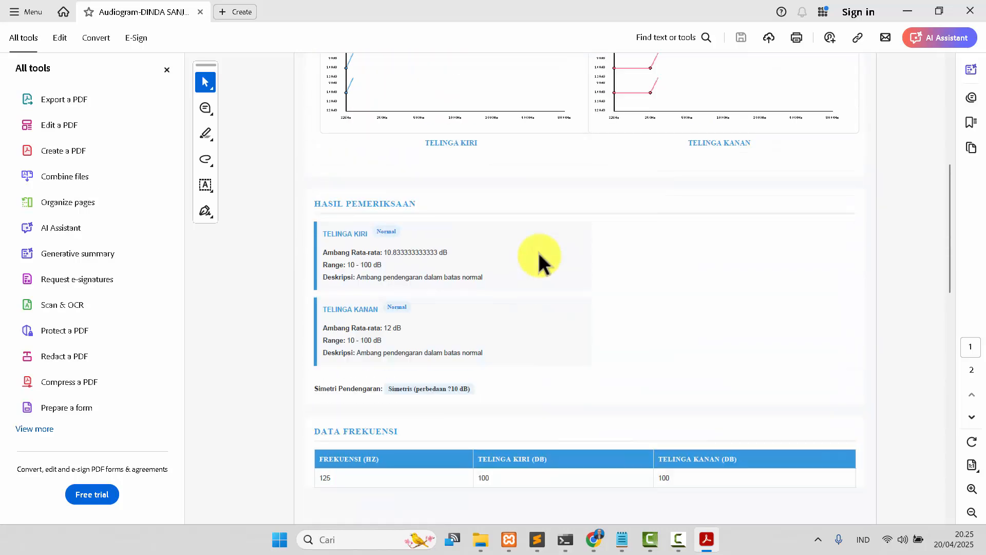
{"action": "left_click", "coordinate": [974, 15]}
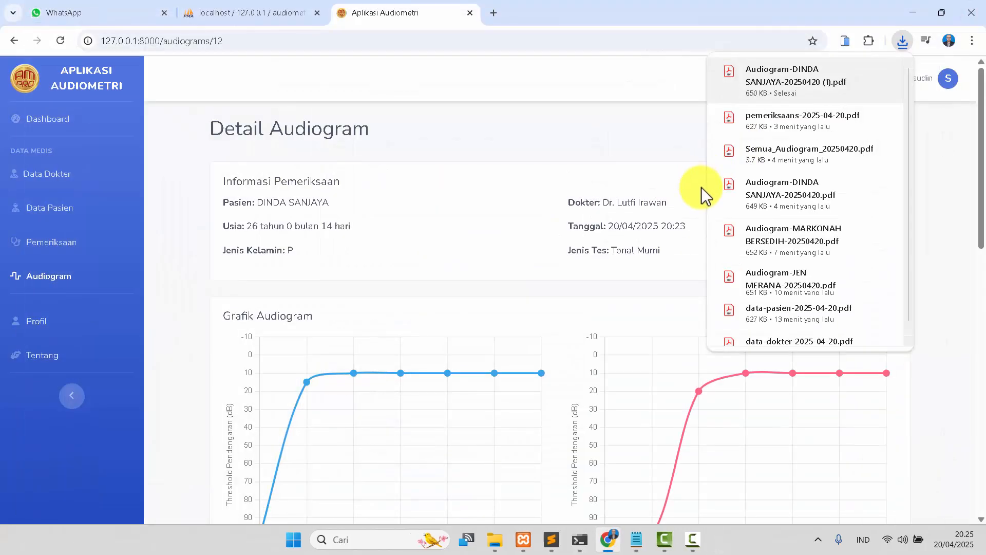
Dismiss the downloads list and log out of the officer account.
{"action": "left_click", "coordinate": [544, 132]}
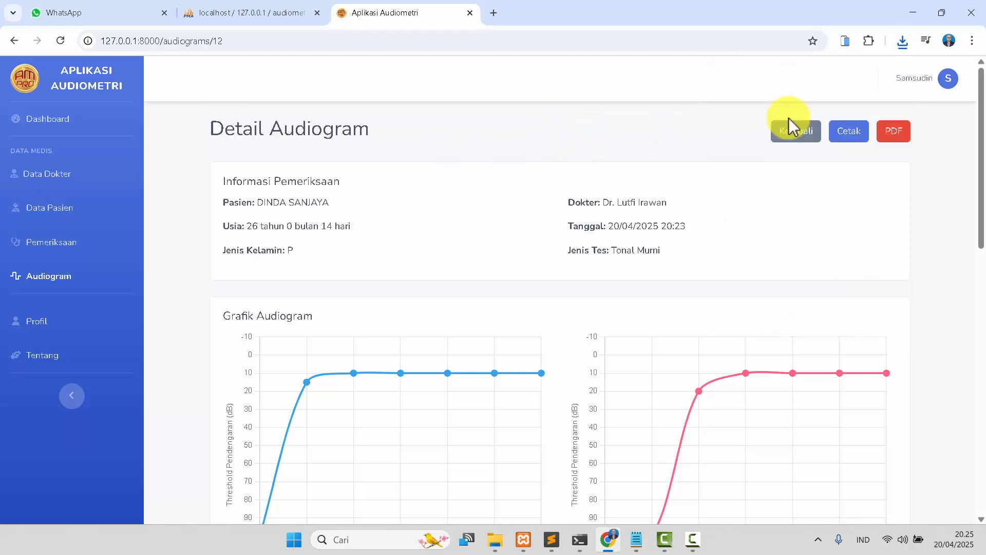
{"action": "left_click", "coordinate": [928, 86]}
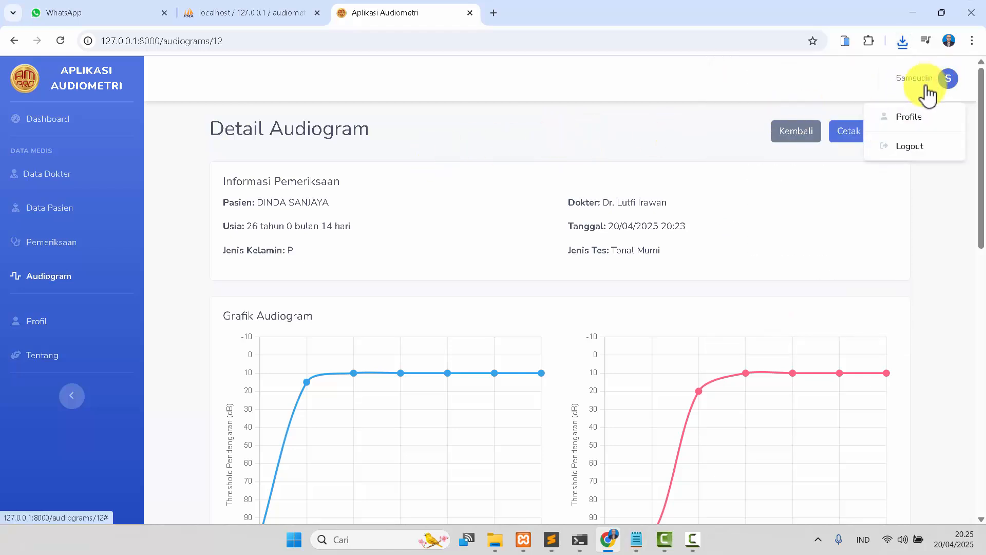
{"action": "left_click", "coordinate": [919, 148]}
{"action": "left_click", "coordinate": [620, 184]}
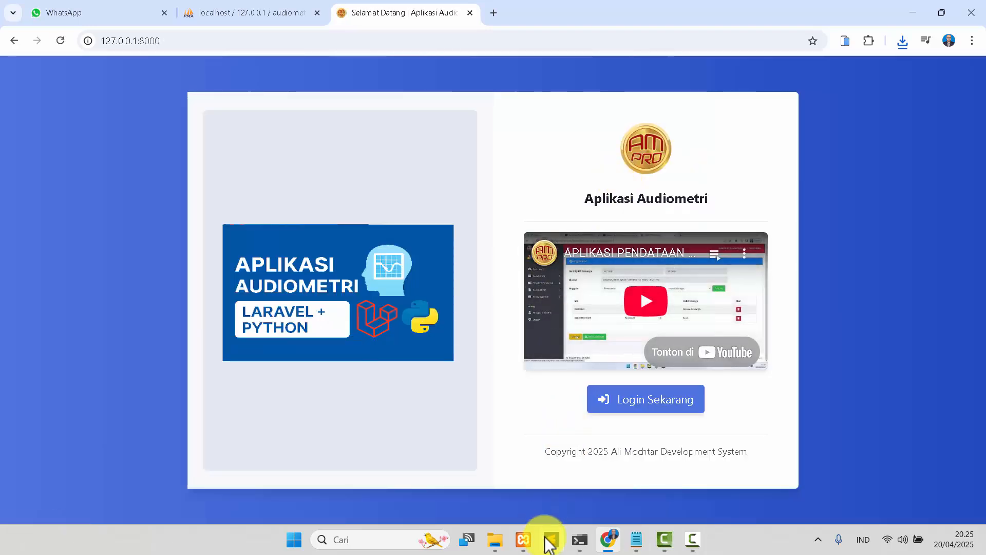
Switch to Sublime Text and inspect the audiometrilapy.sql file in the _db folder, then close it.
{"action": "left_click", "coordinate": [551, 540]}
{"action": "left_click", "coordinate": [85, 54]}
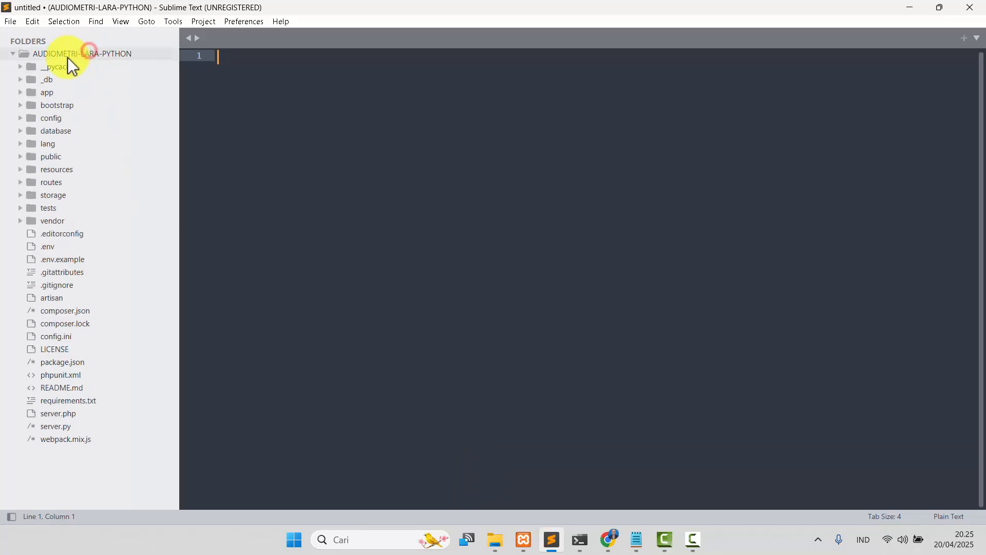
{"action": "left_click", "coordinate": [51, 79]}
{"action": "left_click", "coordinate": [60, 91]}
{"action": "scroll", "coordinate": [482, 263], "scroll_direction": "down", "scroll_amount": 15}
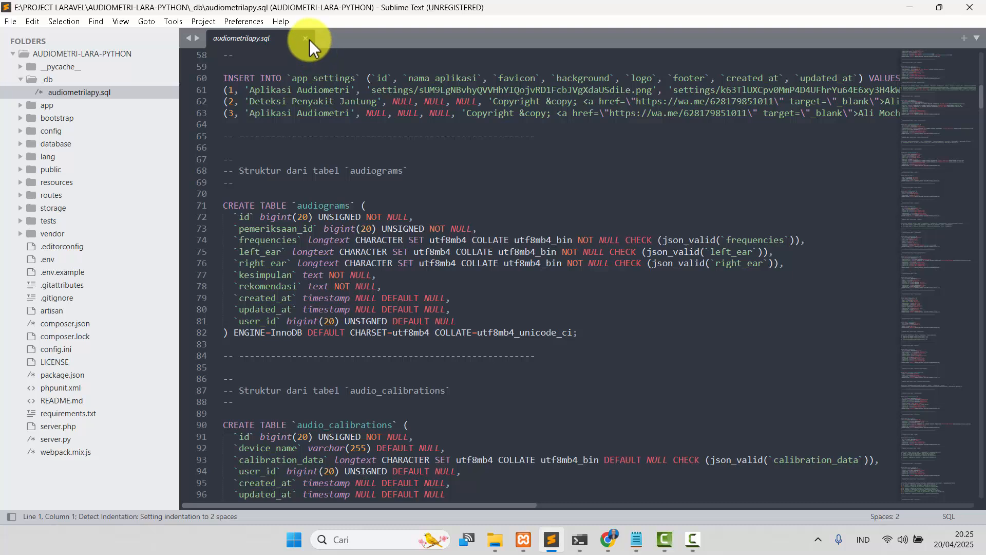
{"action": "left_click", "coordinate": [306, 38]}
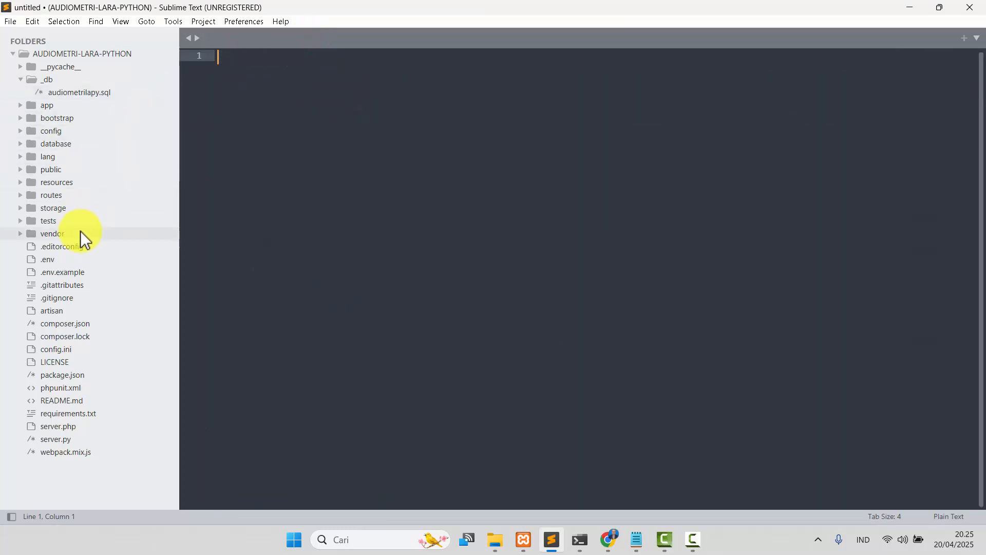
Open the .env file and highlight the audiometrilapy value on the DB_DATABASE line.
{"action": "left_click", "coordinate": [77, 260]}
{"action": "scroll", "coordinate": [375, 282], "scroll_direction": "up", "scroll_amount": 6}
{"action": "scroll", "coordinate": [376, 286], "scroll_direction": "up", "scroll_amount": 1}
{"action": "scroll", "coordinate": [379, 283], "scroll_direction": "down", "scroll_amount": 7}
{"action": "scroll", "coordinate": [408, 225], "scroll_direction": "up", "scroll_amount": 2}
{"action": "left_click_drag", "start_coordinate": [499, 131], "coordinate": [354, 118]}
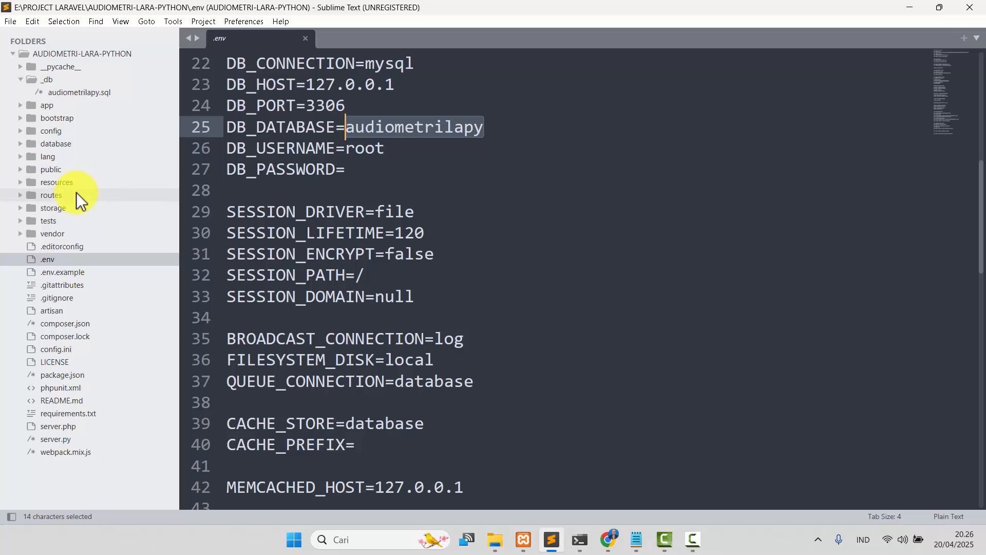
Browse into vendor/laravel/framework/src/Illuminate/Foundation and open Application.php.
{"action": "left_click", "coordinate": [75, 234]}
{"action": "scroll", "coordinate": [76, 235], "scroll_direction": "down", "scroll_amount": 5}
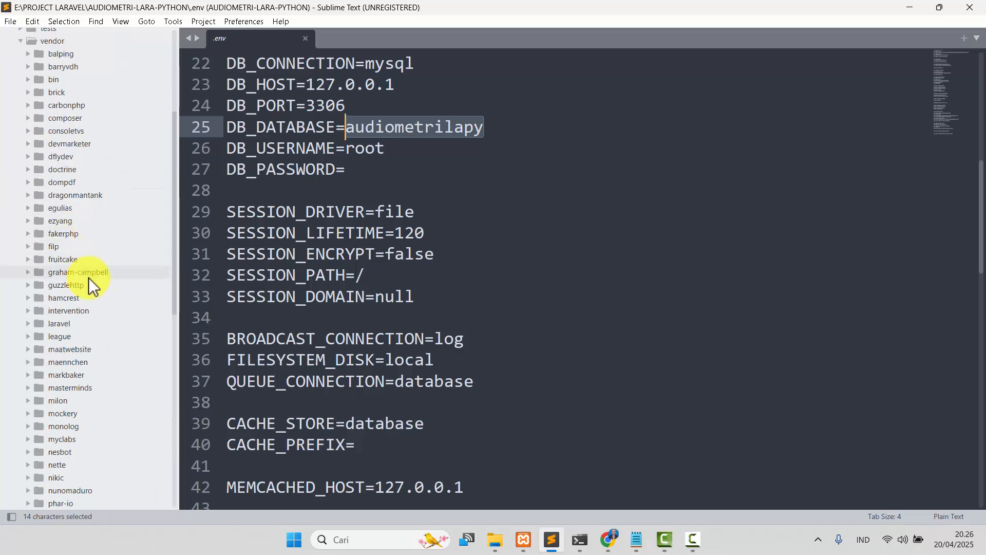
{"action": "left_click", "coordinate": [80, 325]}
{"action": "left_click", "coordinate": [81, 336]}
{"action": "scroll", "coordinate": [81, 336], "scroll_direction": "down", "scroll_amount": 2}
{"action": "left_click", "coordinate": [69, 298]}
{"action": "scroll", "coordinate": [92, 238], "scroll_direction": "down", "scroll_amount": 2}
{"action": "left_click", "coordinate": [88, 234]}
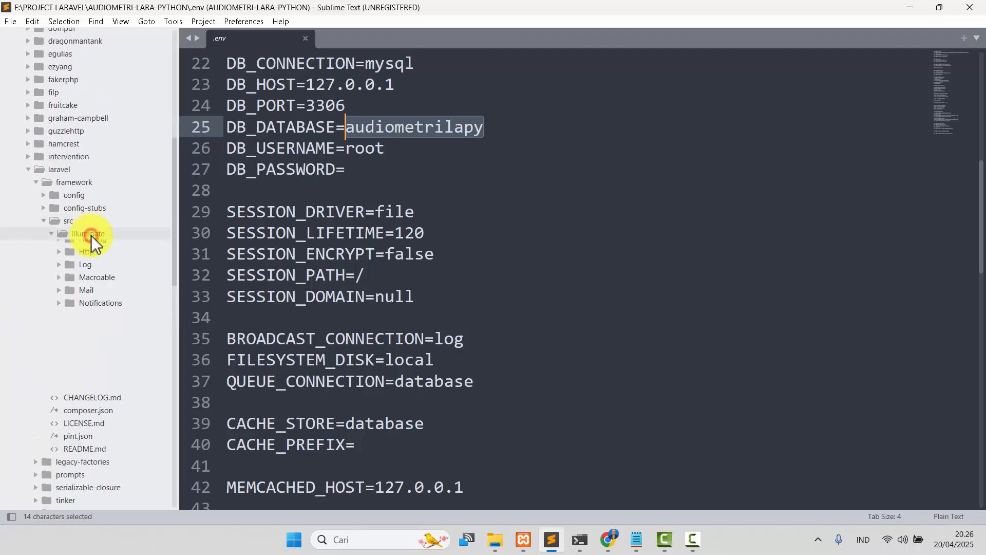
{"action": "scroll", "coordinate": [95, 257], "scroll_direction": "down", "scroll_amount": 5}
{"action": "left_click", "coordinate": [101, 259]}
{"action": "scroll", "coordinate": [101, 262], "scroll_direction": "down", "scroll_amount": 5}
{"action": "scroll", "coordinate": [109, 309], "scroll_direction": "down", "scroll_amount": 1}
{"action": "left_click", "coordinate": [110, 272]}
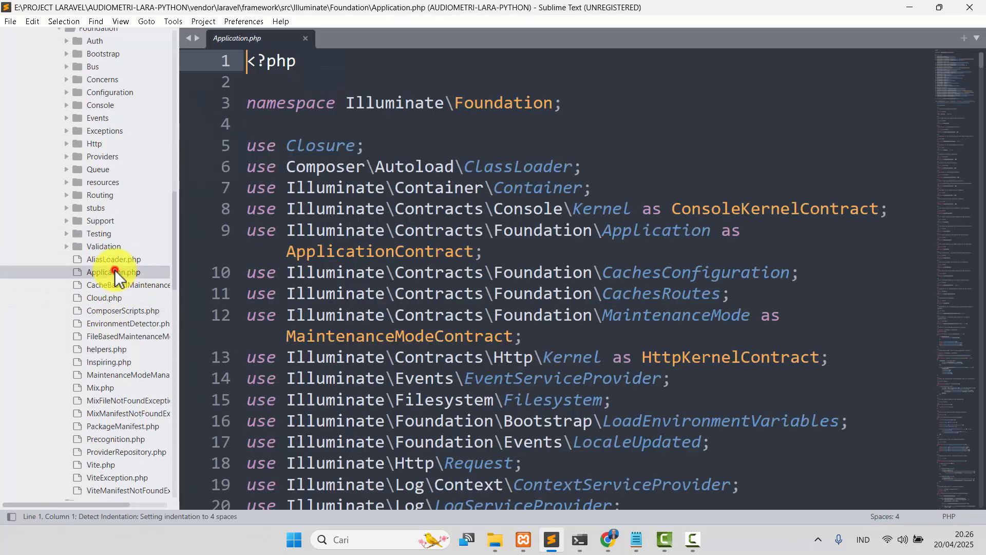
Scroll through Application.php to locate the Laravel framework VERSION constant.
{"action": "scroll", "coordinate": [616, 257], "scroll_direction": "down", "scroll_amount": 12}
{"action": "scroll", "coordinate": [621, 260], "scroll_direction": "down", "scroll_amount": 3}
{"action": "scroll", "coordinate": [619, 262], "scroll_direction": "up", "scroll_amount": 3}
{"action": "left_click_drag", "start_coordinate": [567, 293], "coordinate": [307, 194]}
{"action": "left_click", "coordinate": [526, 207]}
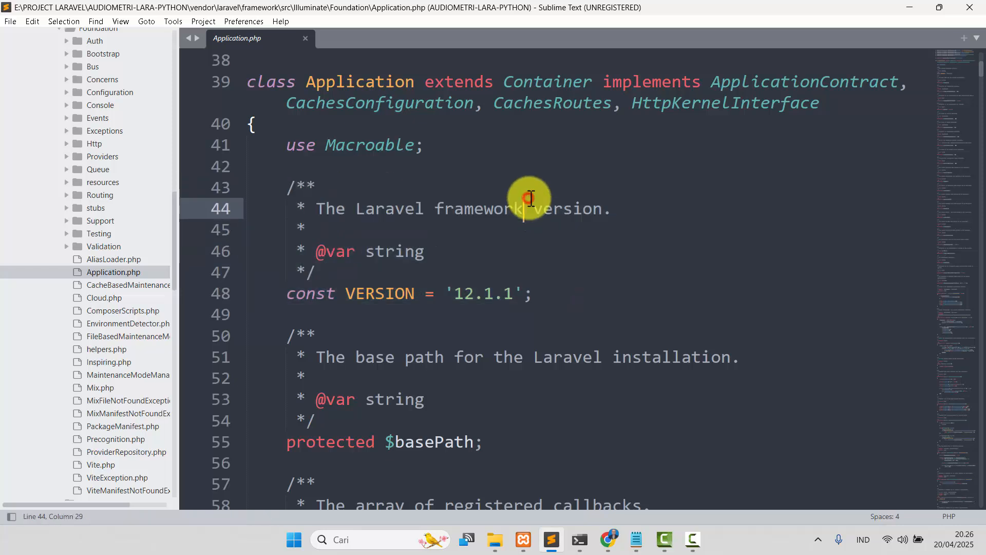
Switch to the browser showing the Aplikasi Audiometri welcome page.
{"action": "left_click", "coordinate": [609, 539]}
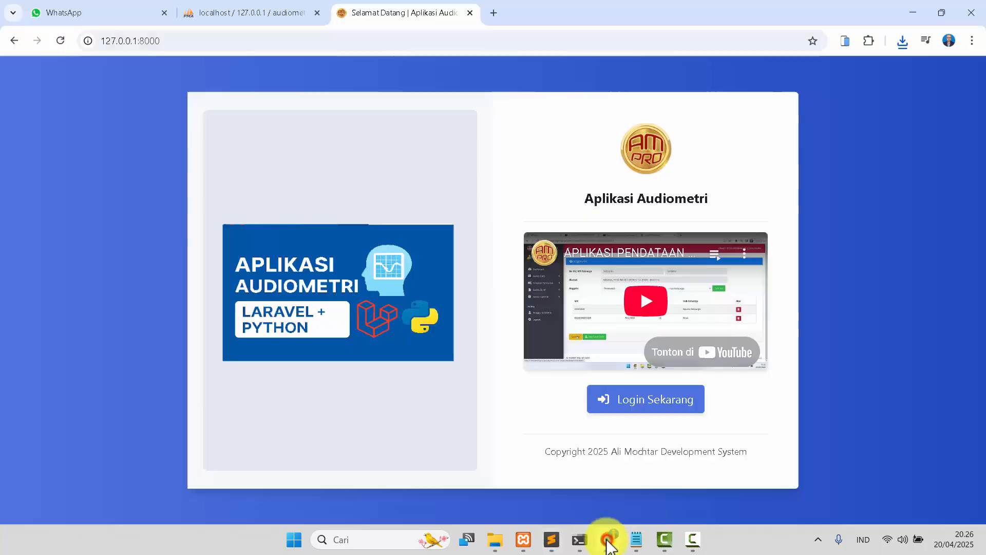
{"action": "left_click", "coordinate": [694, 538]}
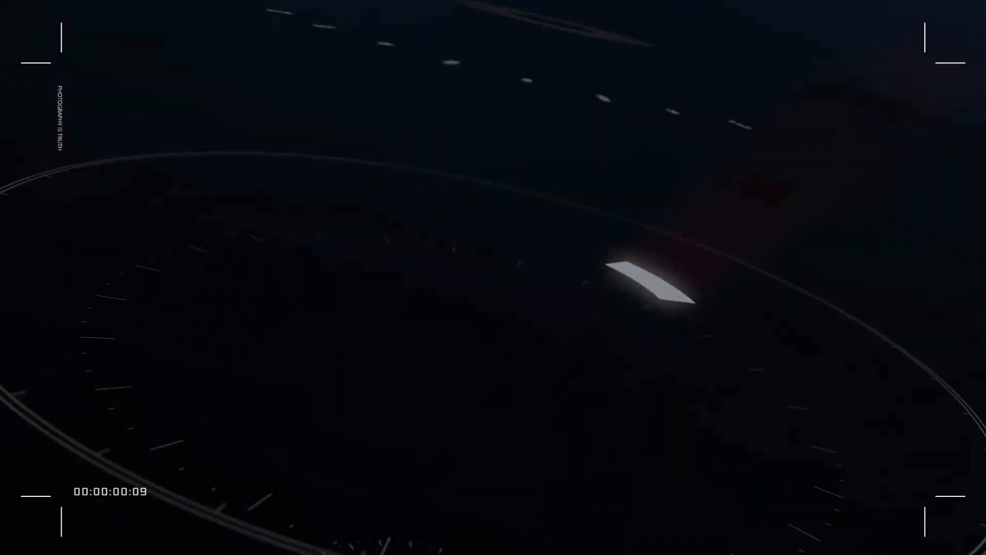